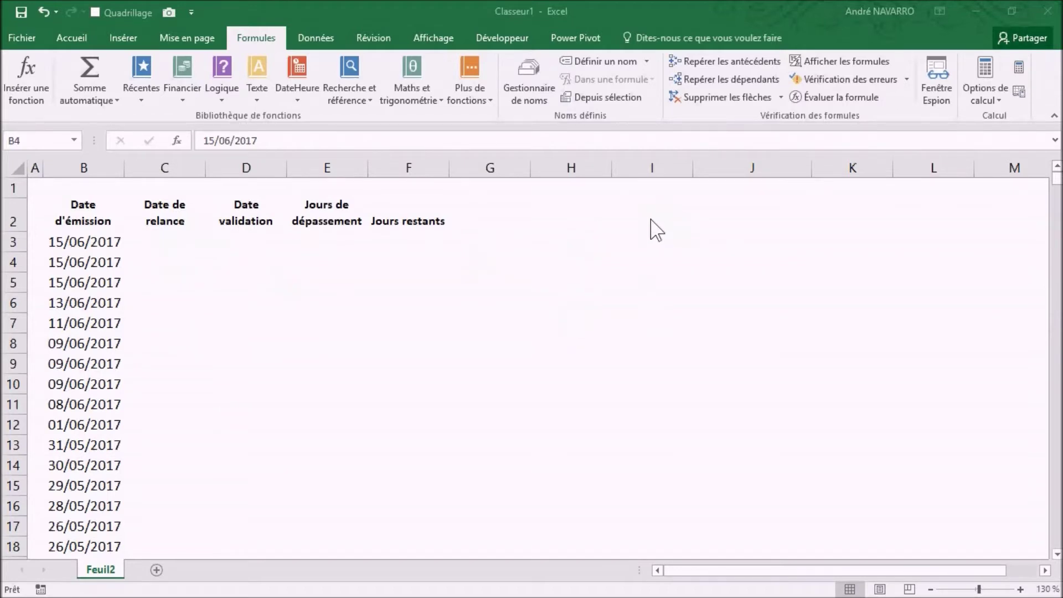
Enter the label "Délai de relance" in J3 and the value 30 in K3.
click(649, 367)
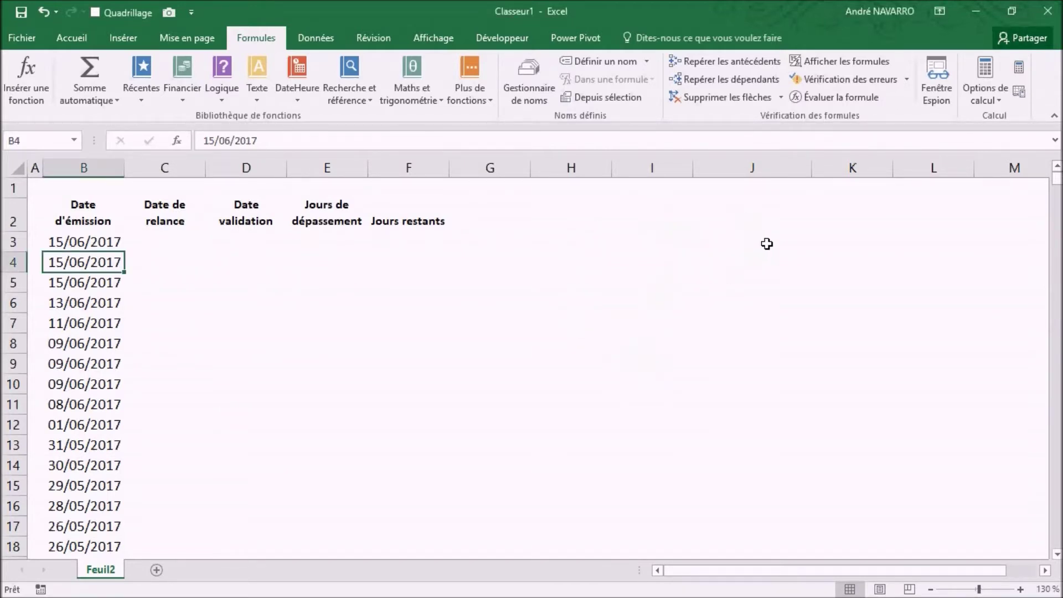
click(767, 245)
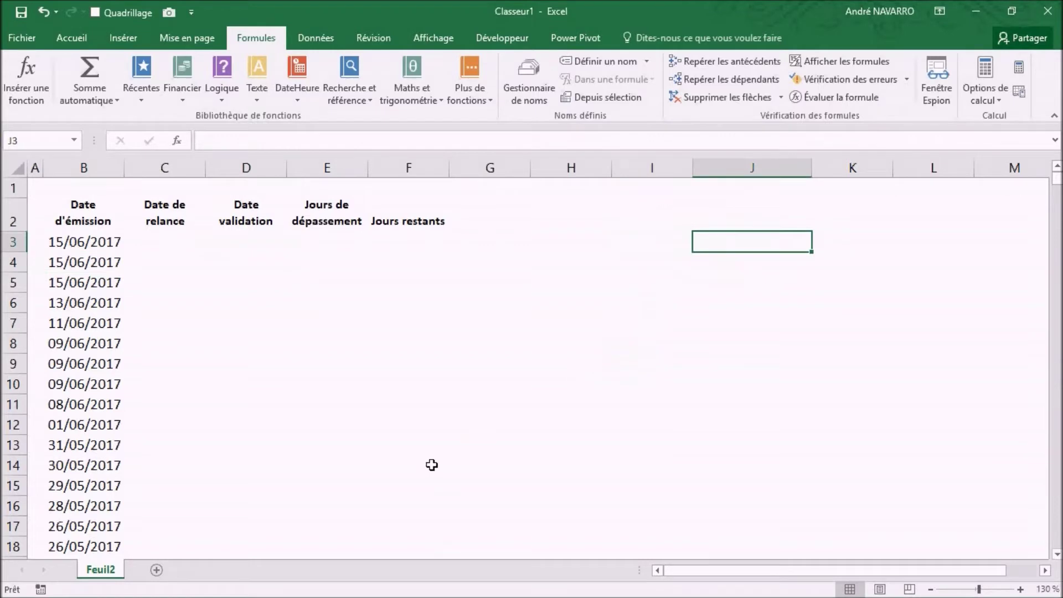
text(Délai de relance)
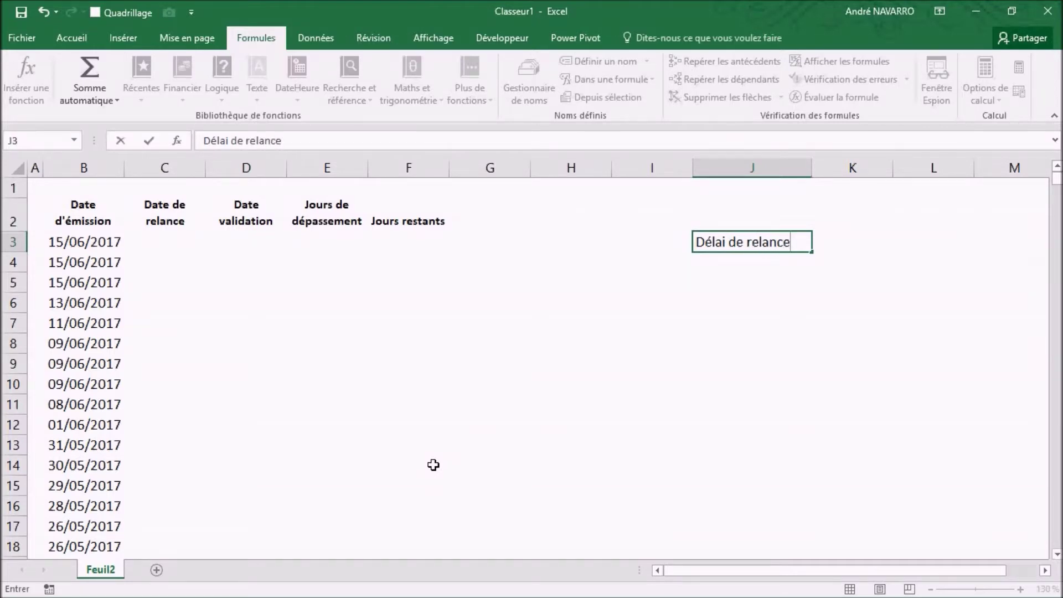
key(Tab)
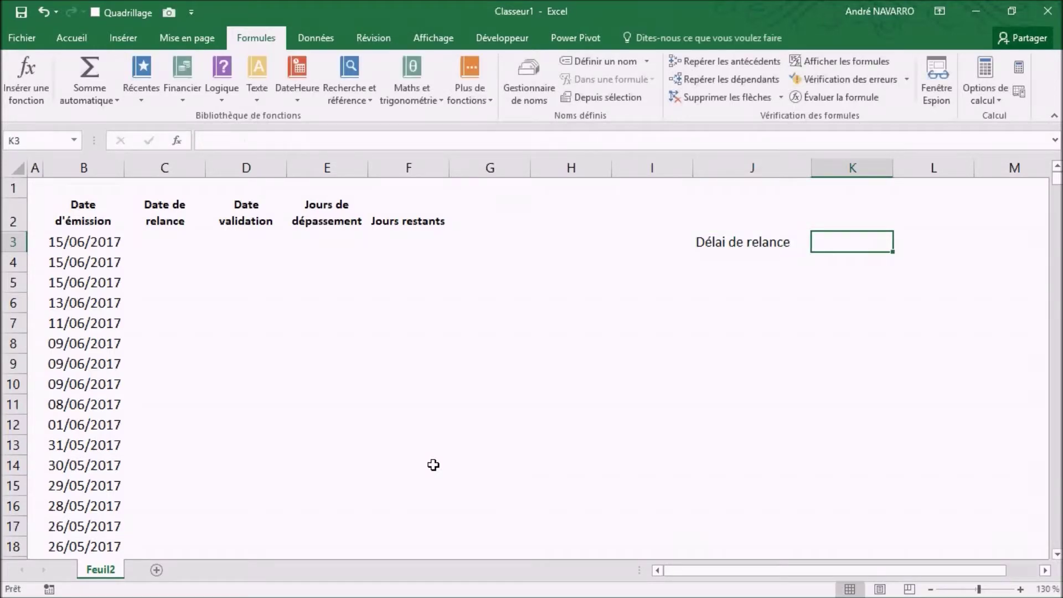
text(30)
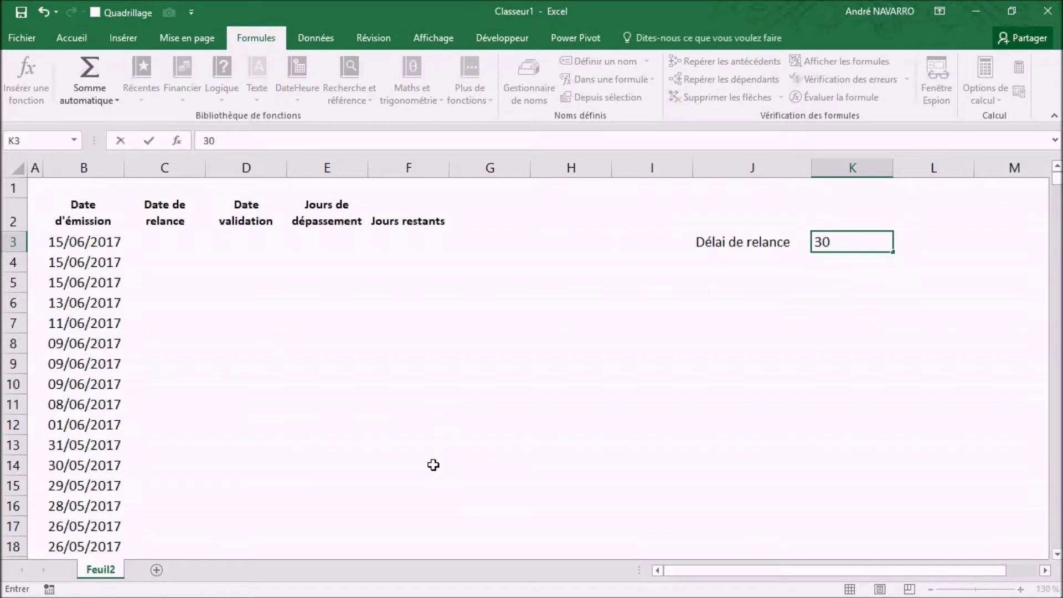
key(Return)
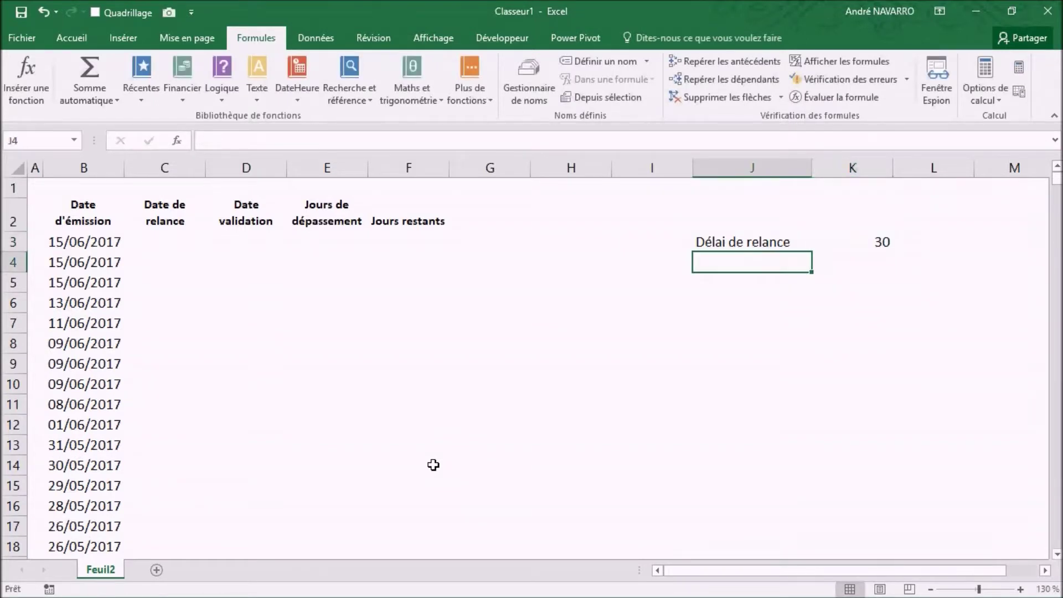
Define the workbook-level name Délai_de_relance for cell K3.
click(844, 241)
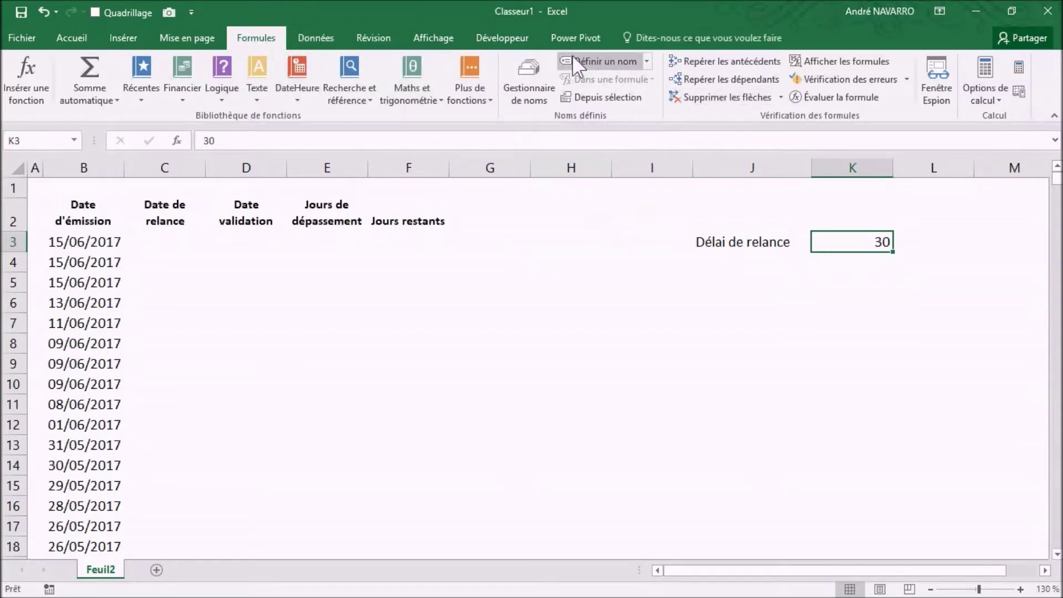
click(595, 61)
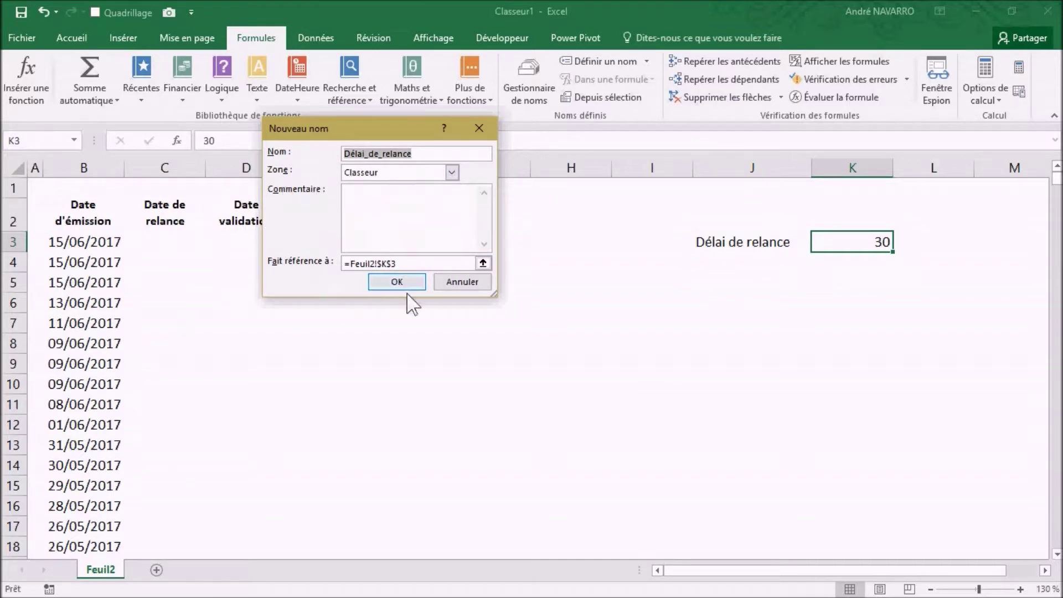
click(396, 281)
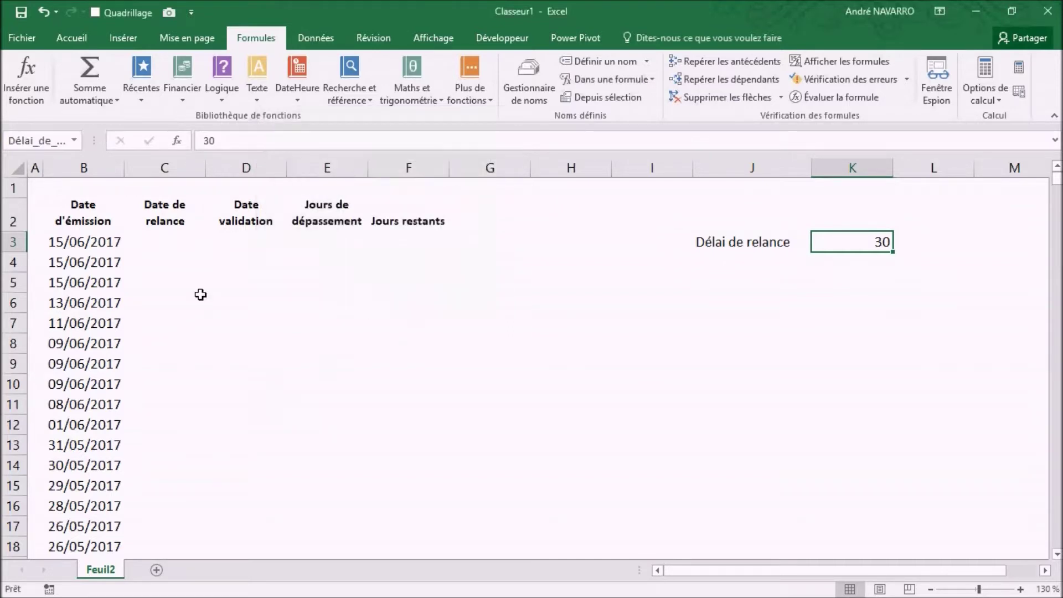
Enter the formula =B3+Délai_de_relance in C3 to calculate the first reminder date.
click(166, 244)
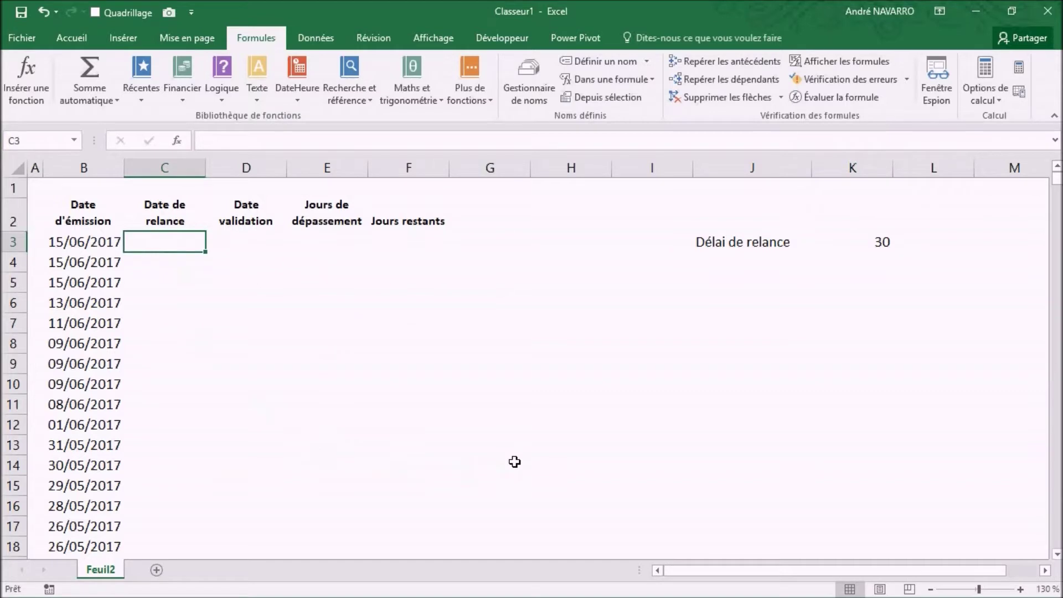
text(=)
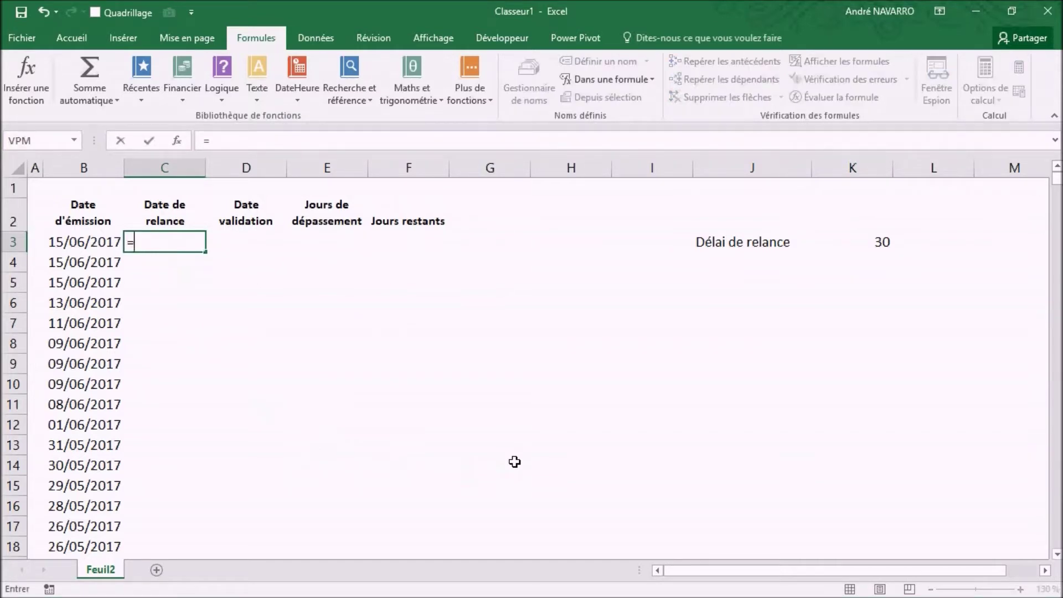
click(95, 240)
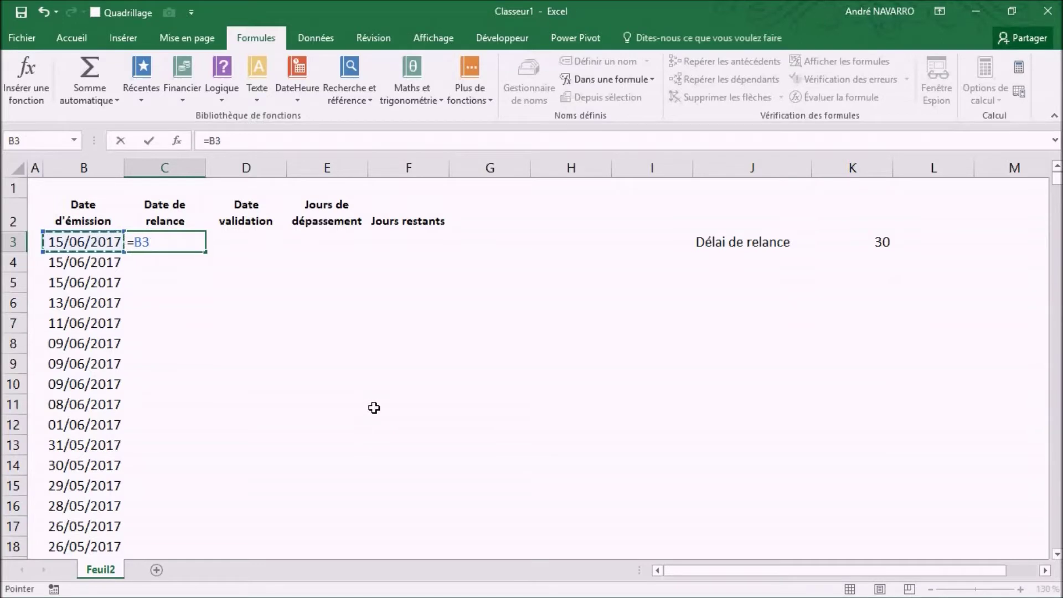
text(+)
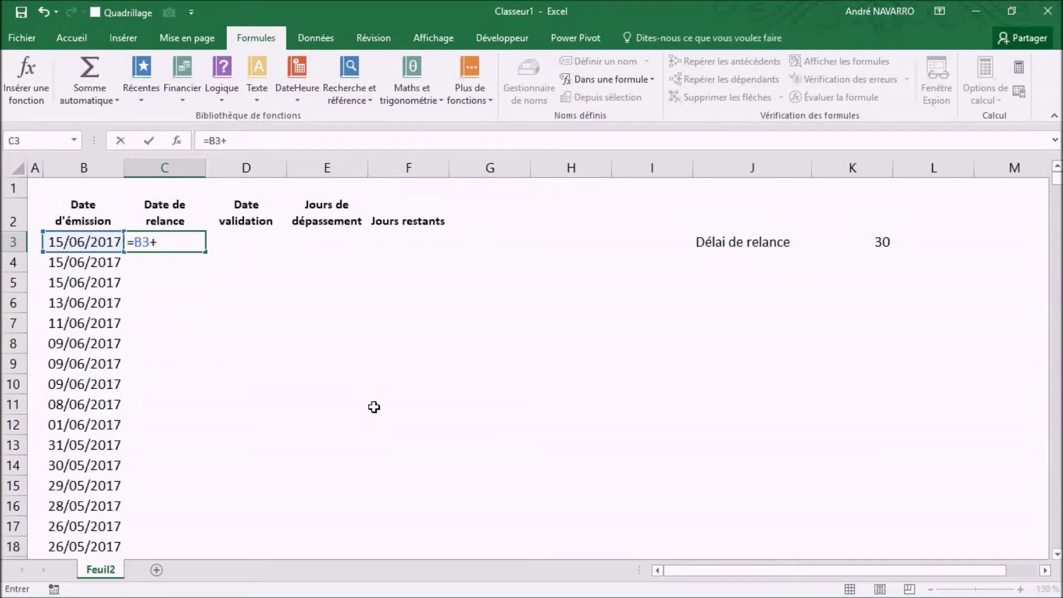
text(dé)
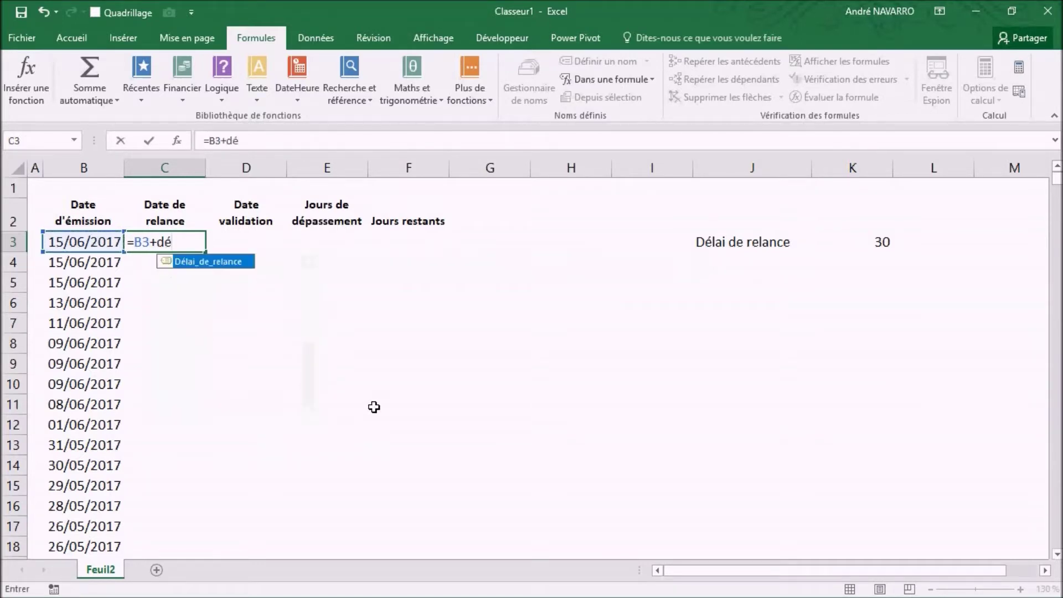
double_click(217, 264)
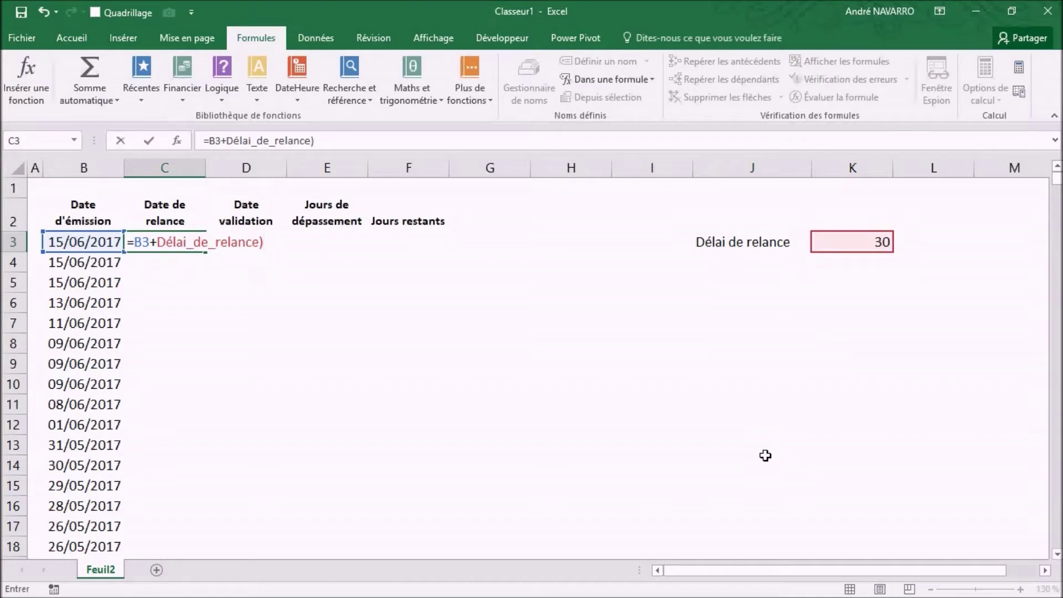
key(Return)
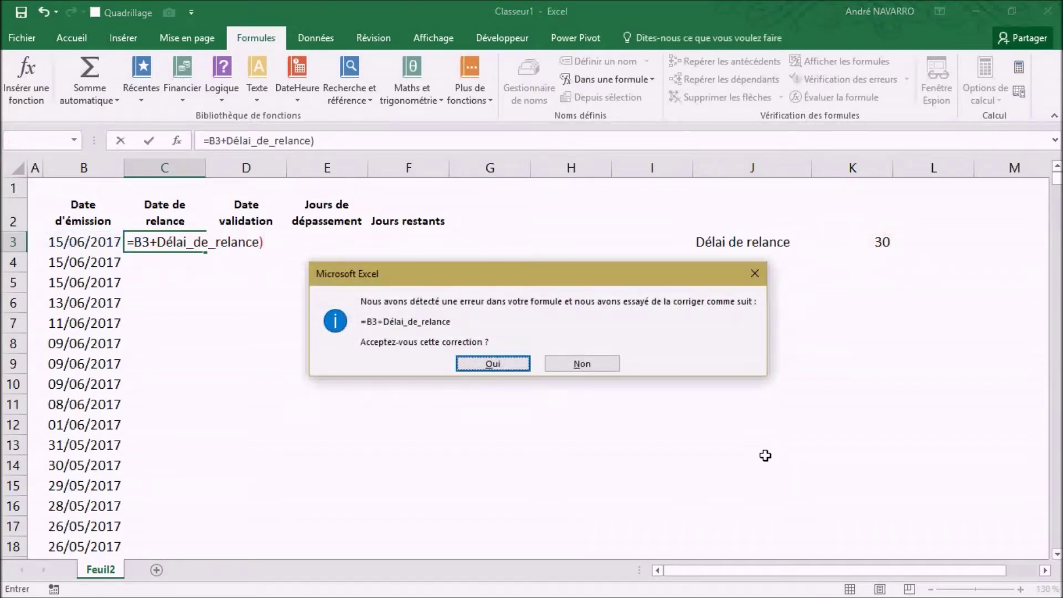
key(Return)
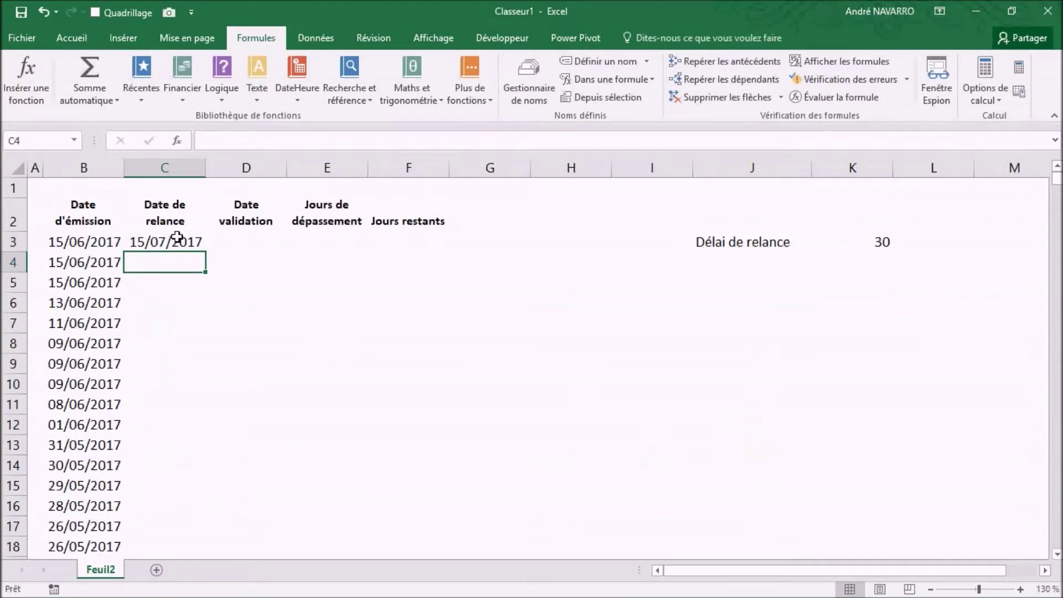
Fill the reminder-date formula from C3 down to C32 and review the filled column.
click(176, 240)
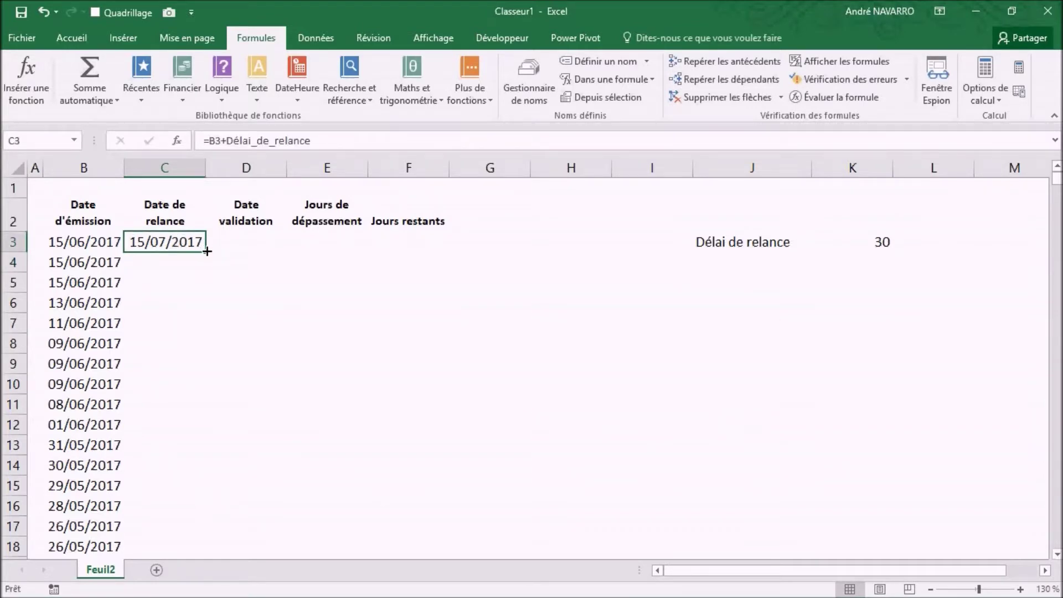
double_click(207, 252)
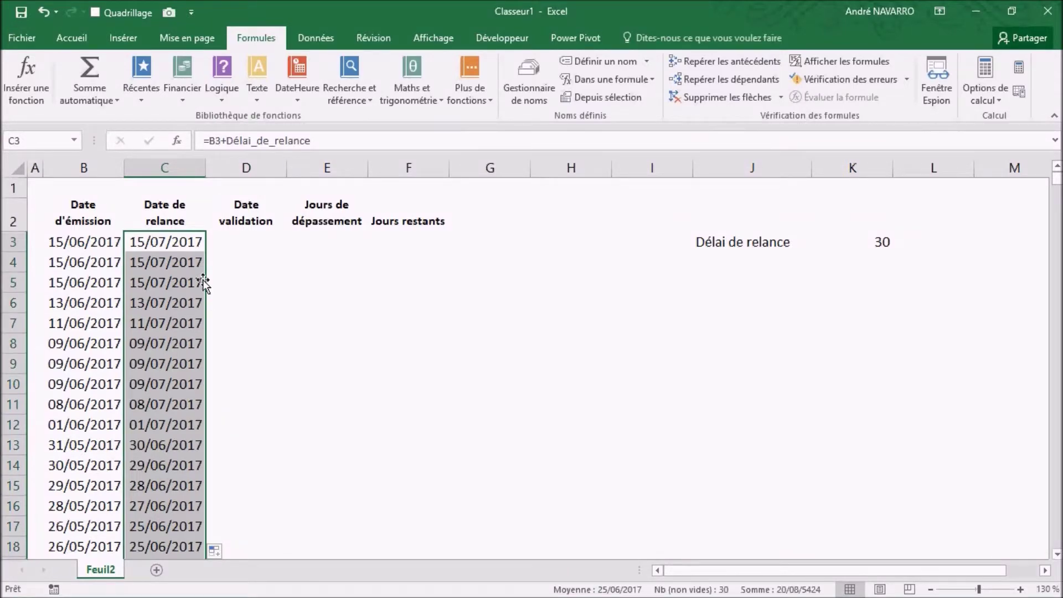
scroll(153, 372, down, 6)
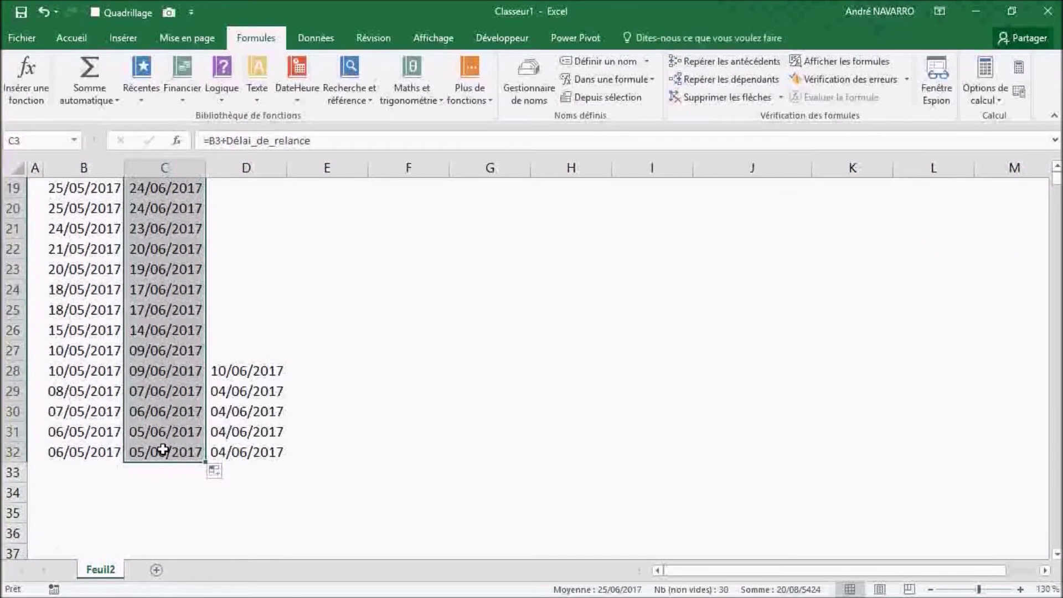
scroll(161, 447, up, 6)
scroll(172, 438, down, 6)
scroll(175, 388, up, 1)
scroll(130, 479, up, 2)
scroll(129, 478, down, 2)
scroll(199, 440, up, 5)
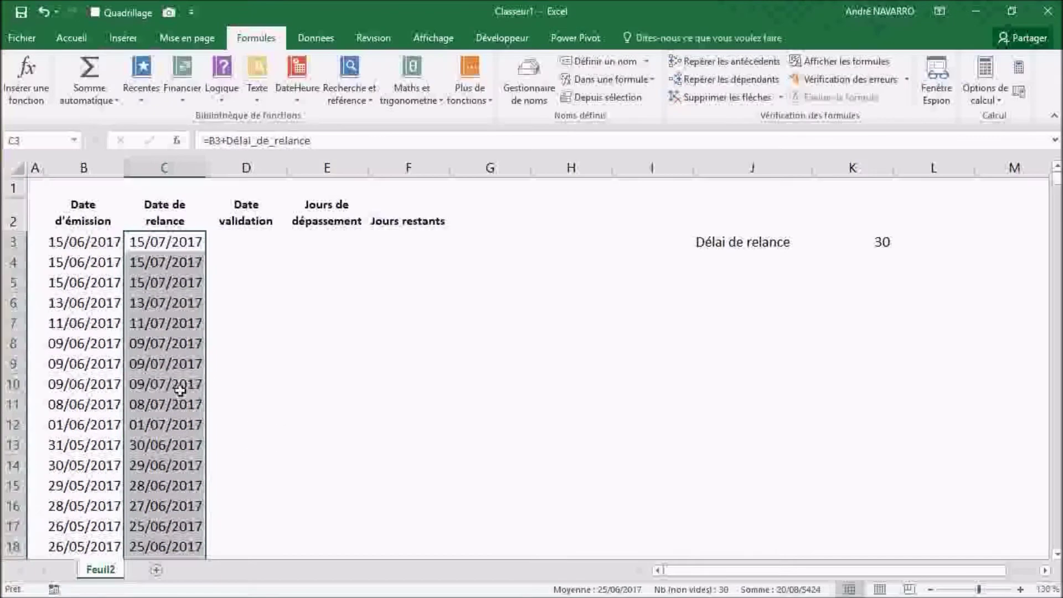
Sort the table data in B3:F32 by issue date from oldest to newest.
click(97, 289)
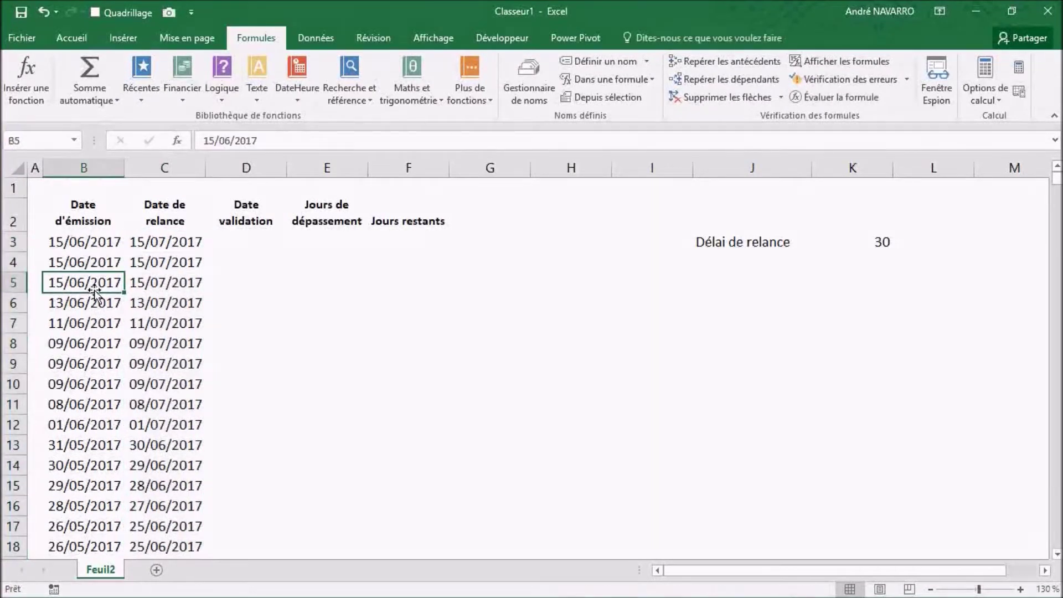
drag(83, 240, 443, 491)
scroll(281, 351, up, 5)
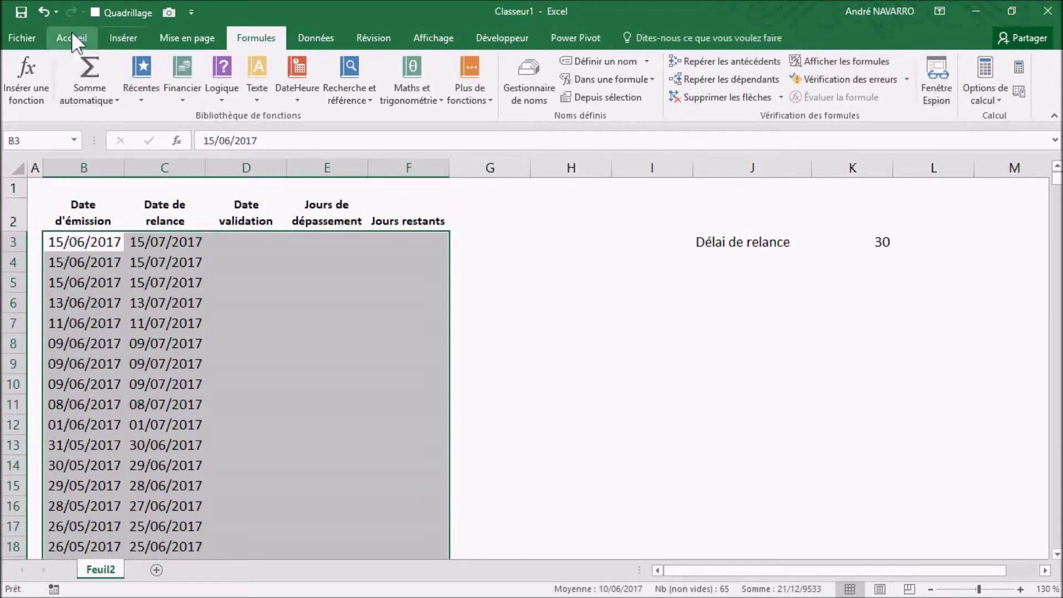
click(71, 31)
click(951, 88)
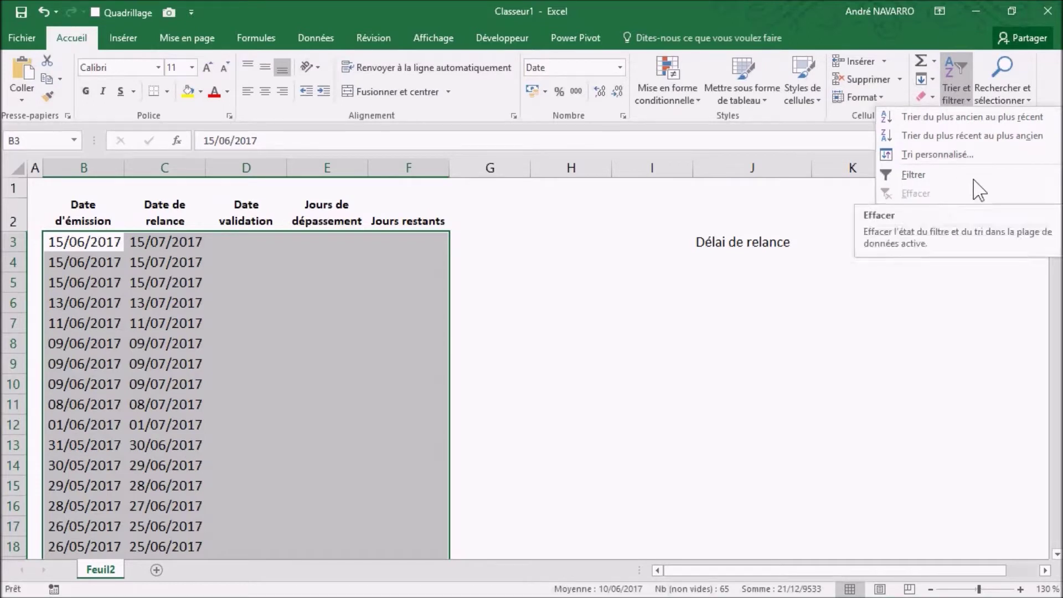
click(976, 118)
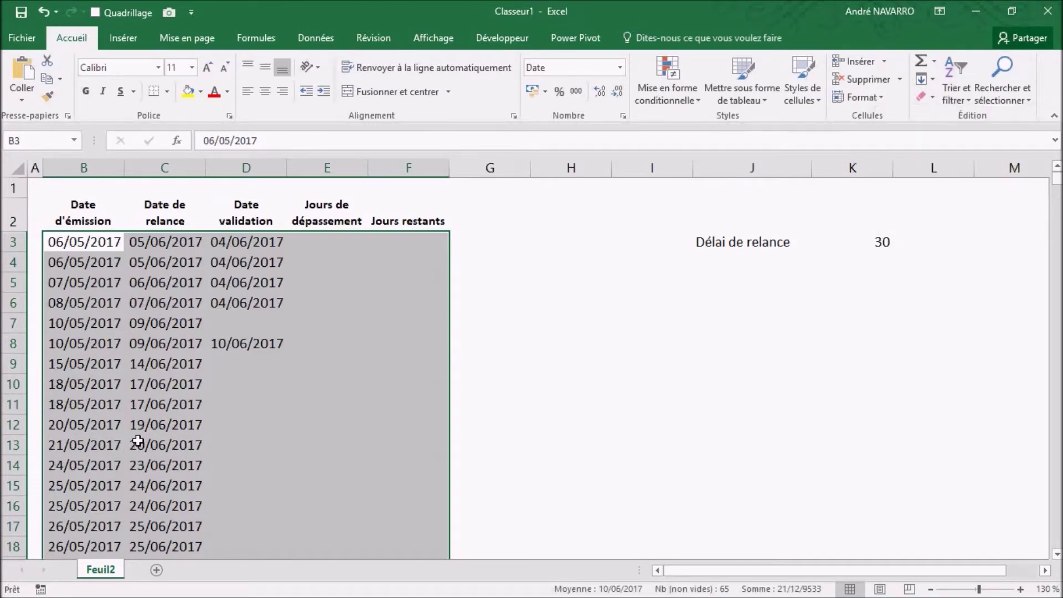
click(205, 325)
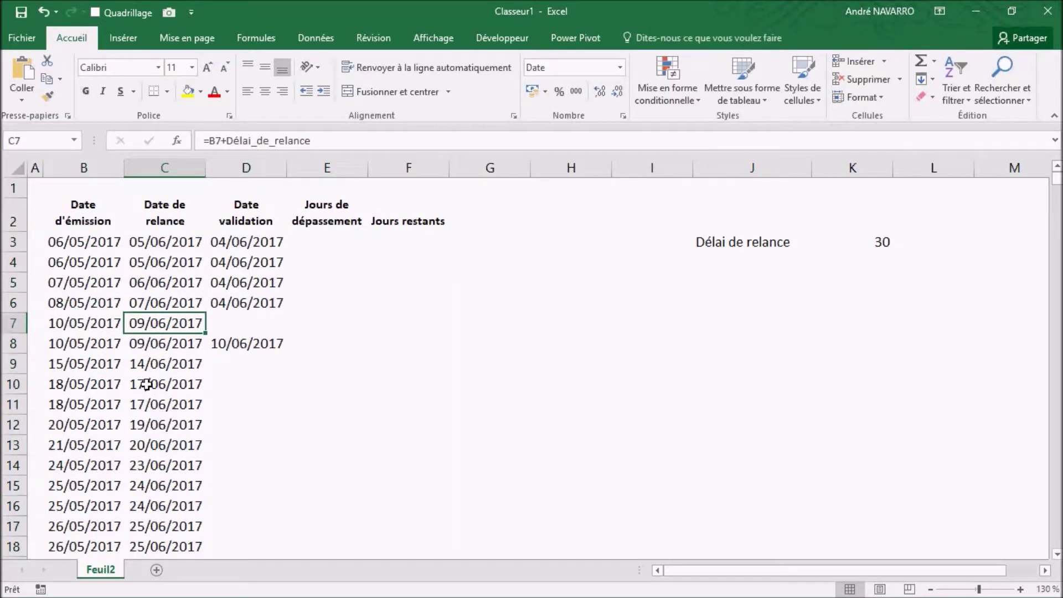
Begin the overdue-days formula in E3 with =SI(ESTVIDE(D3); to test whether the validation date is empty.
click(336, 240)
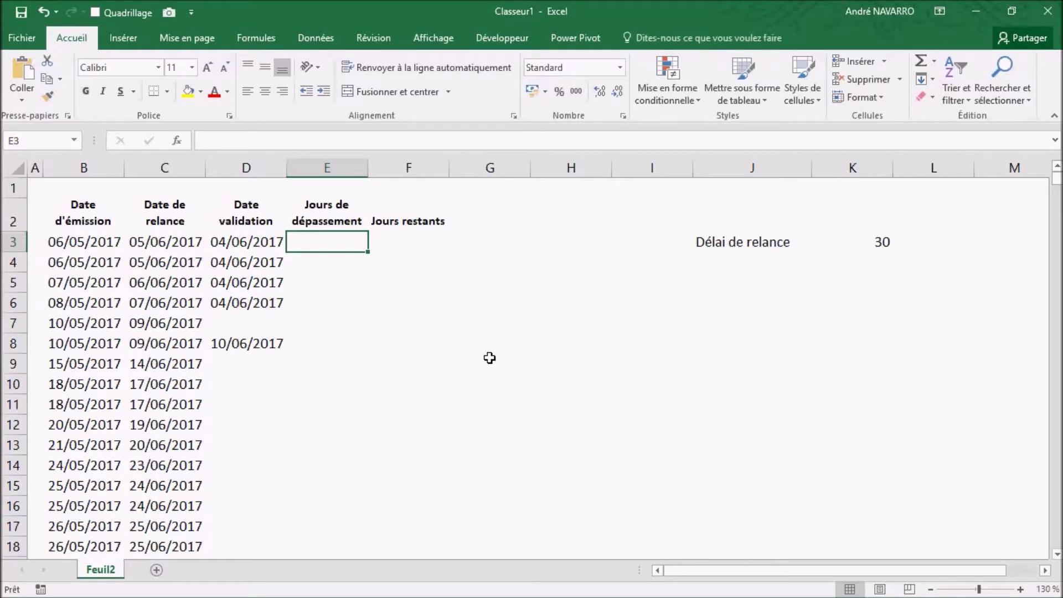
text(=)
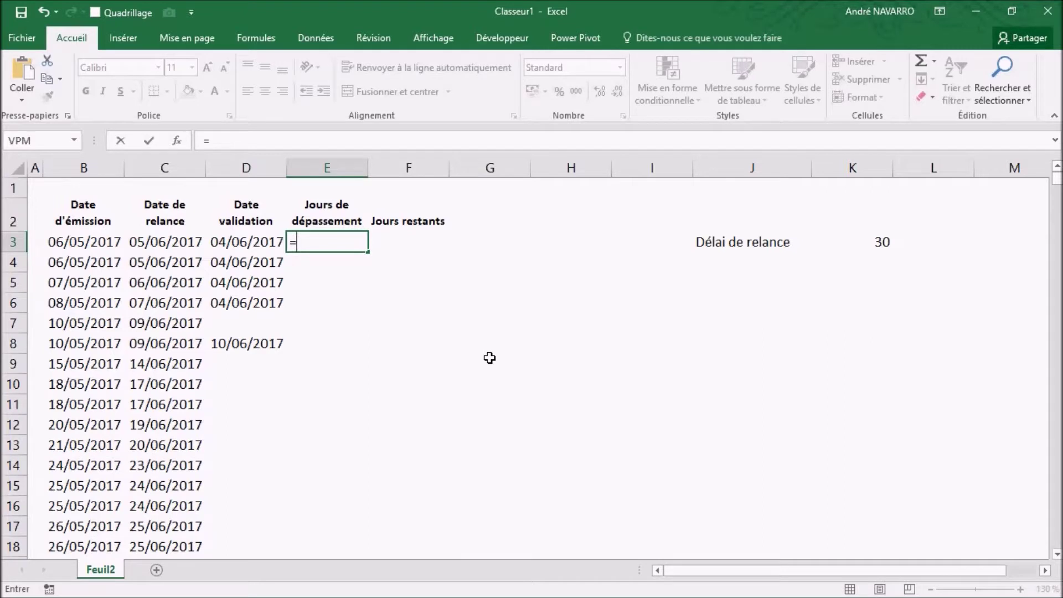
text(si)
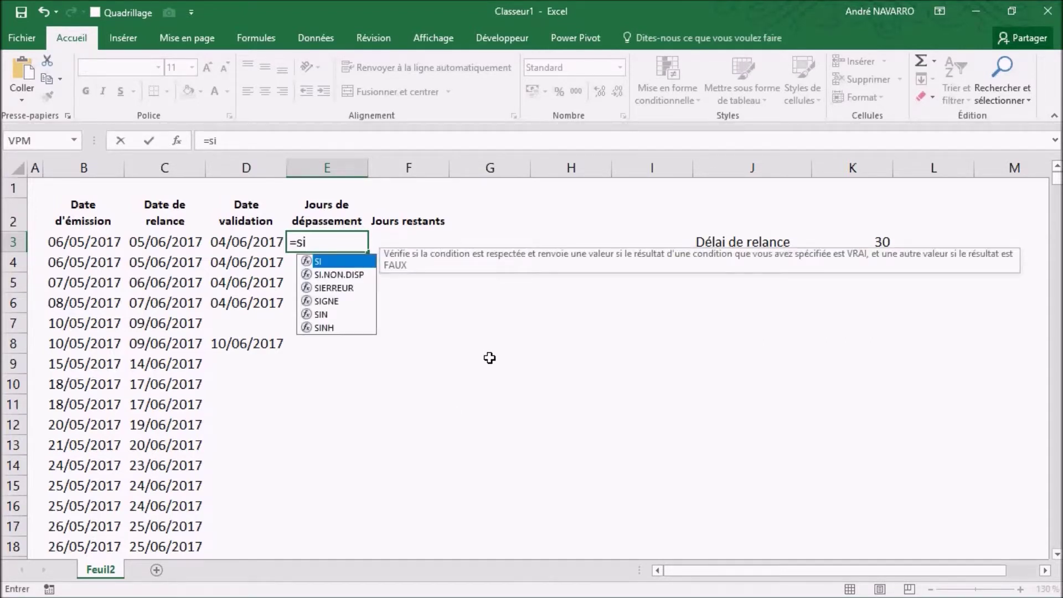
text(()
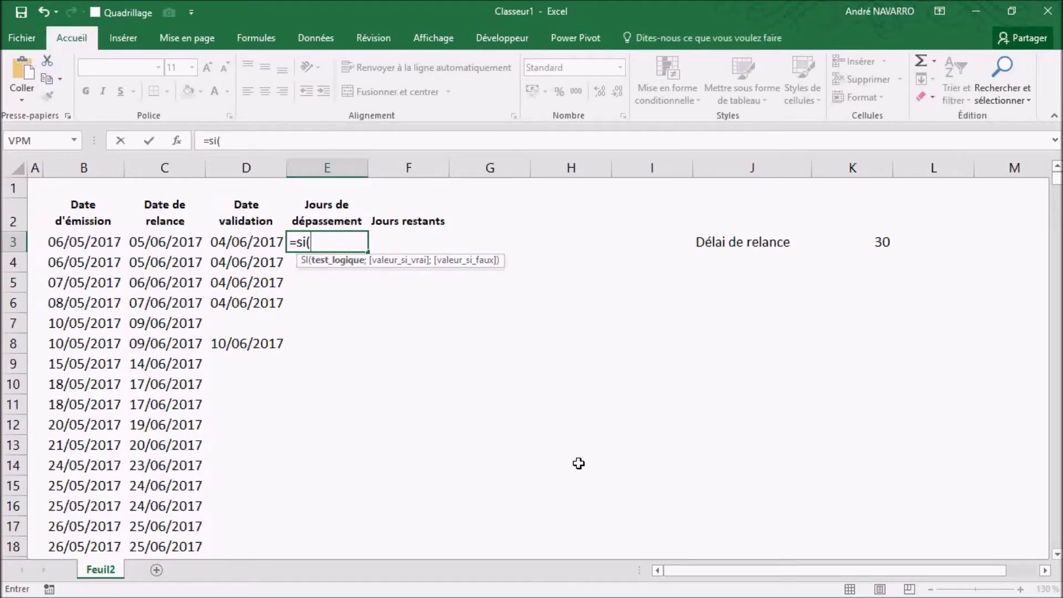
text(est)
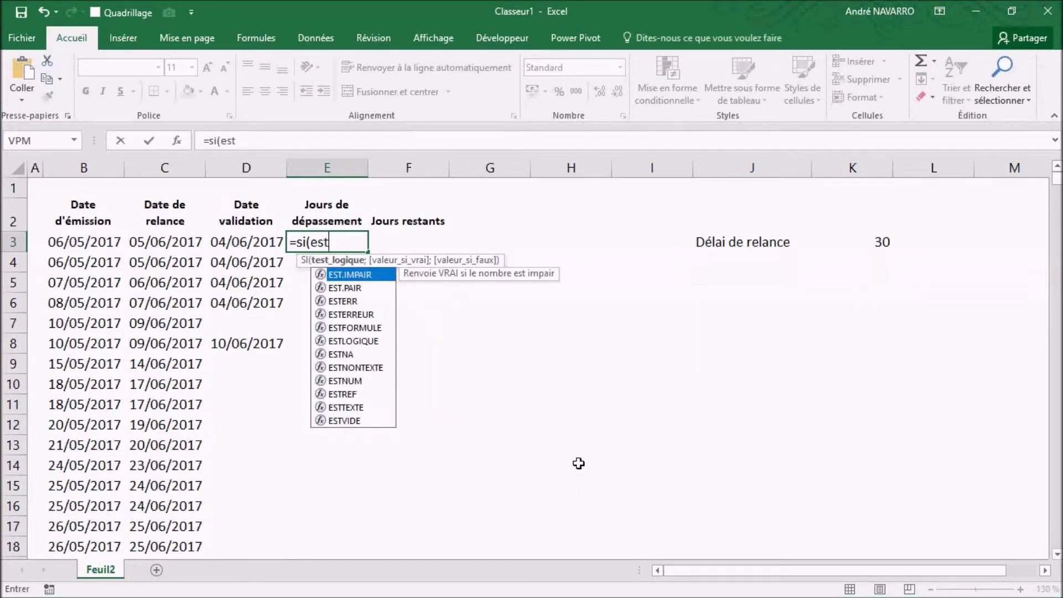
double_click(340, 421)
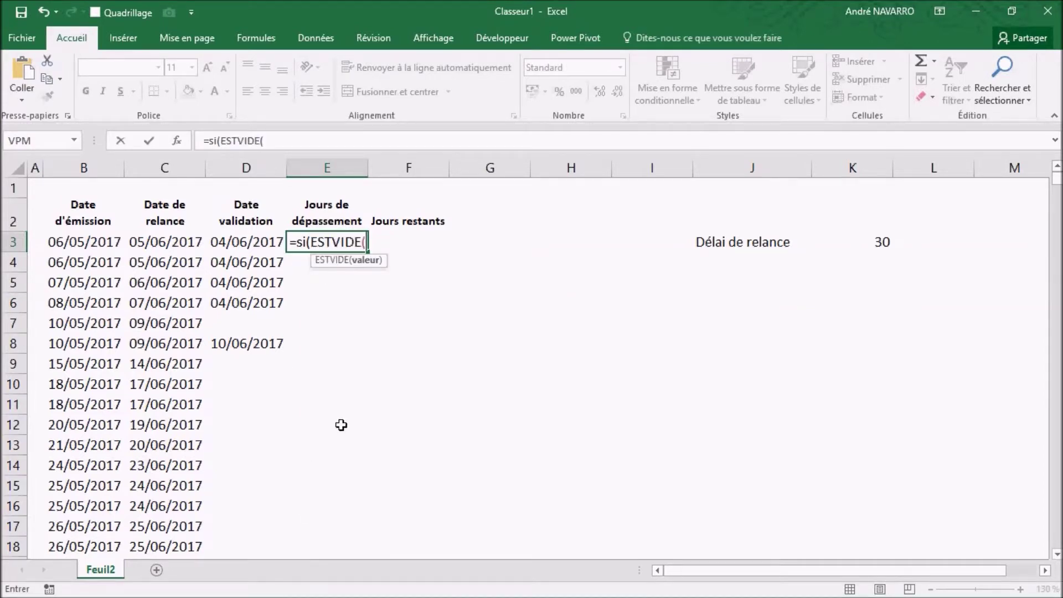
click(240, 239)
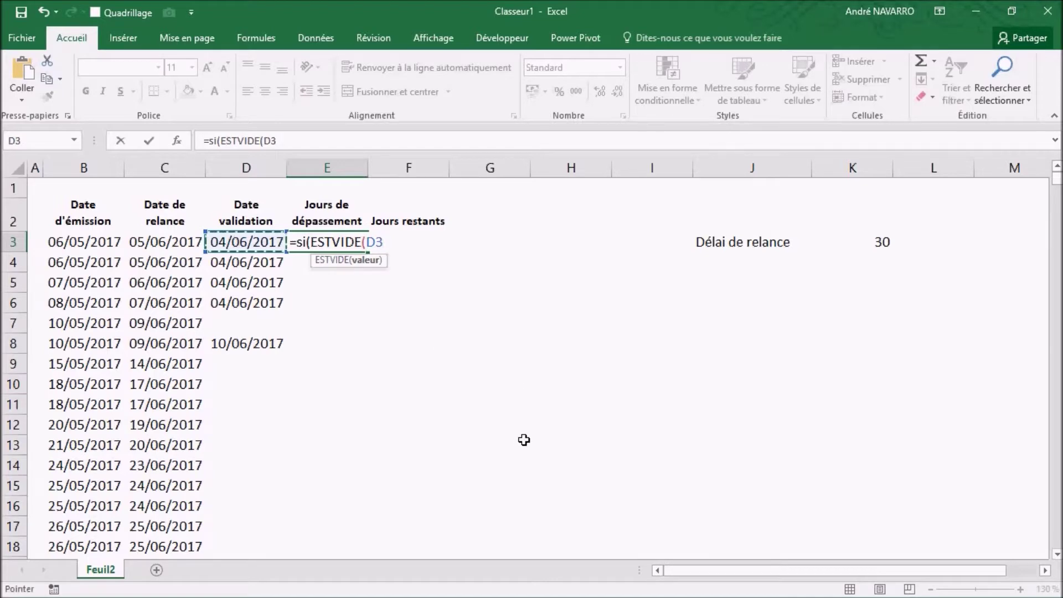
text();)
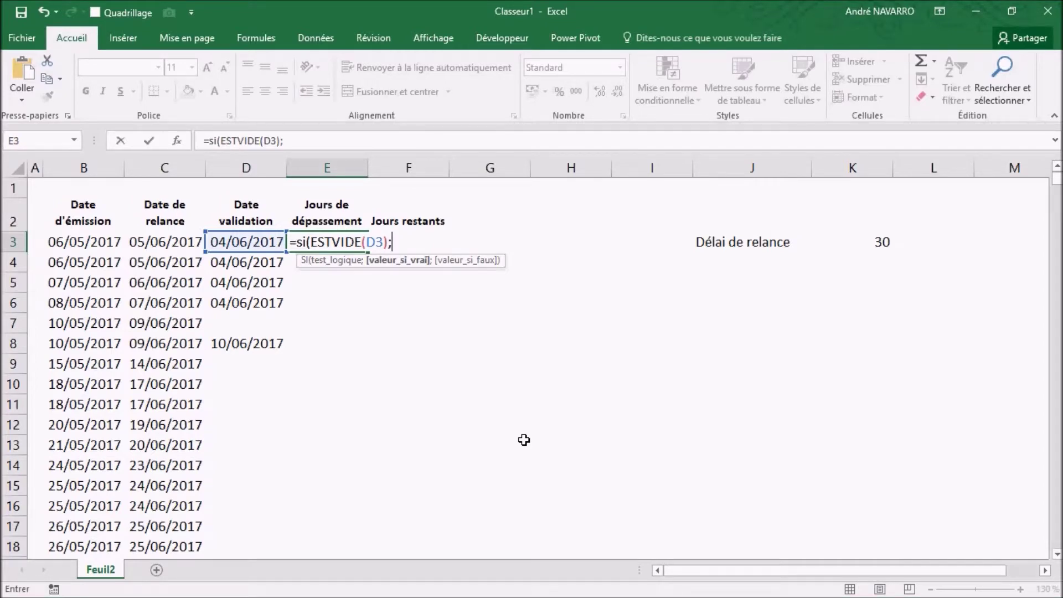
Nest SI(C3>AUJOURDHUI();""; in the E3 formula to return blank when the reminder date is in the future.
text(si()
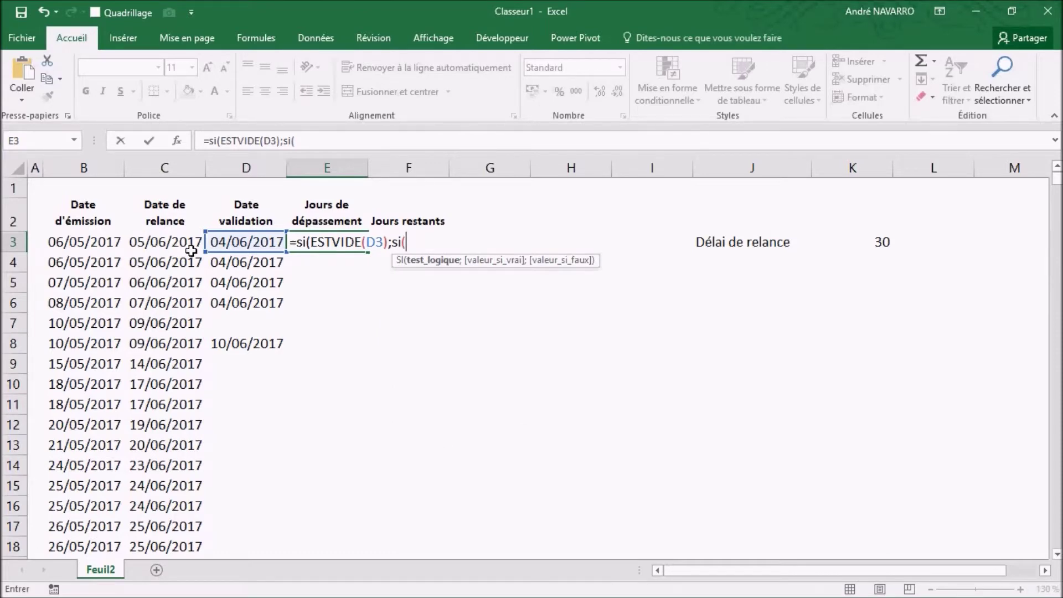
click(163, 244)
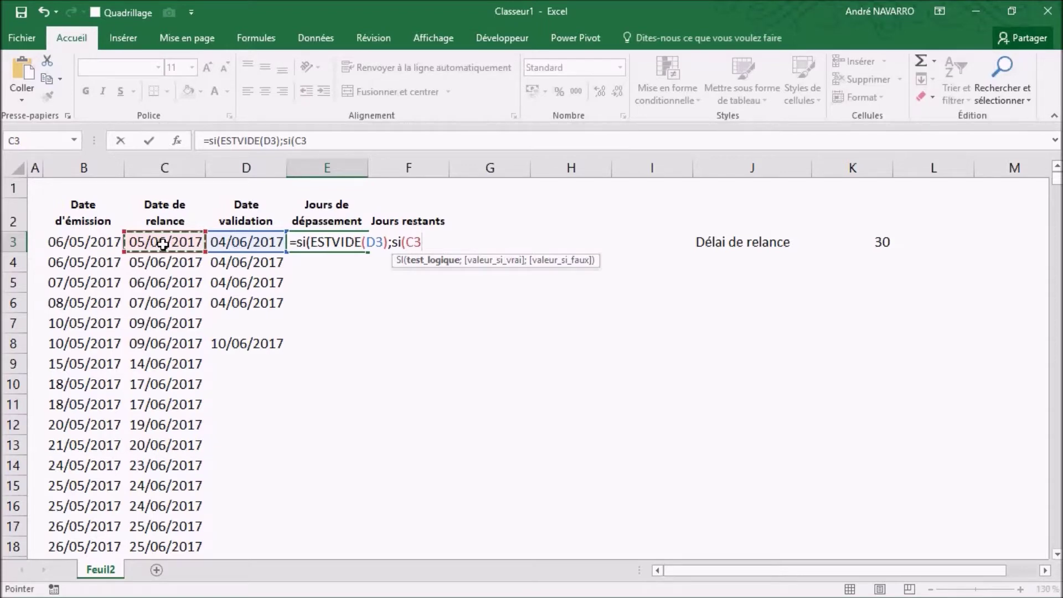
text(>au)
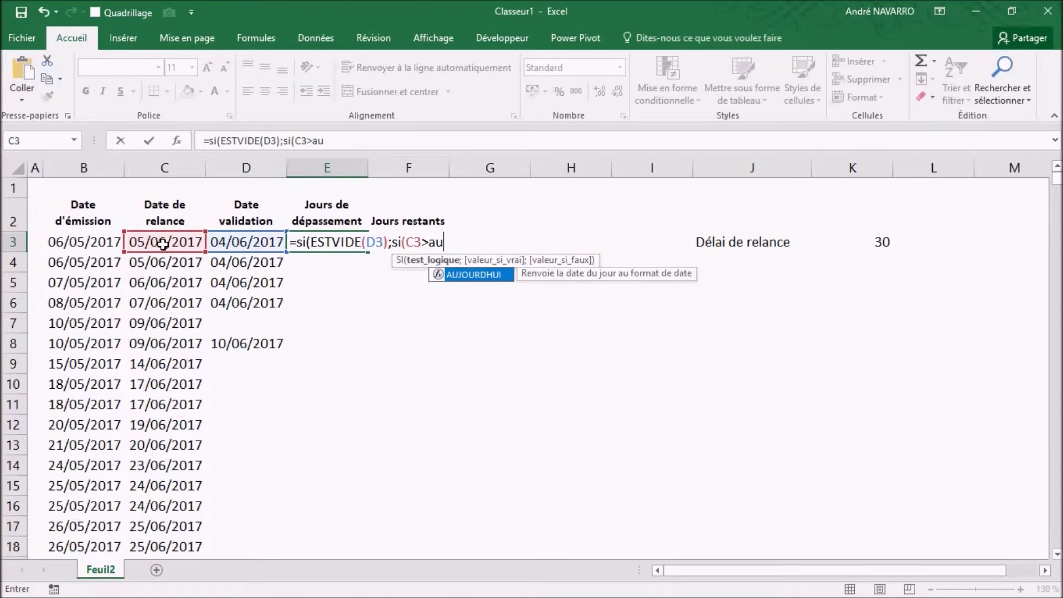
text(jourdhui)
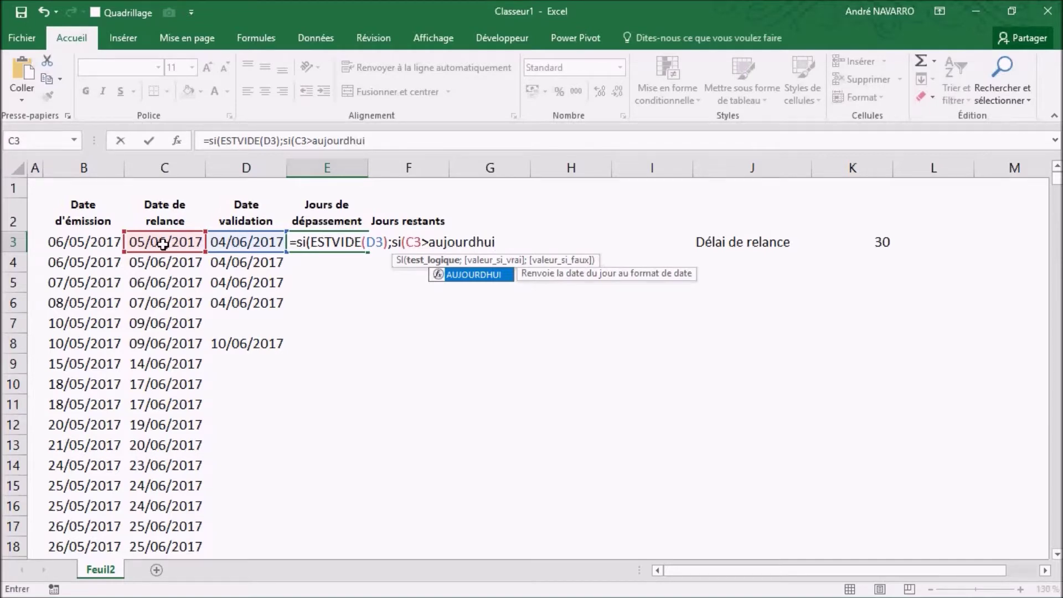
text(())
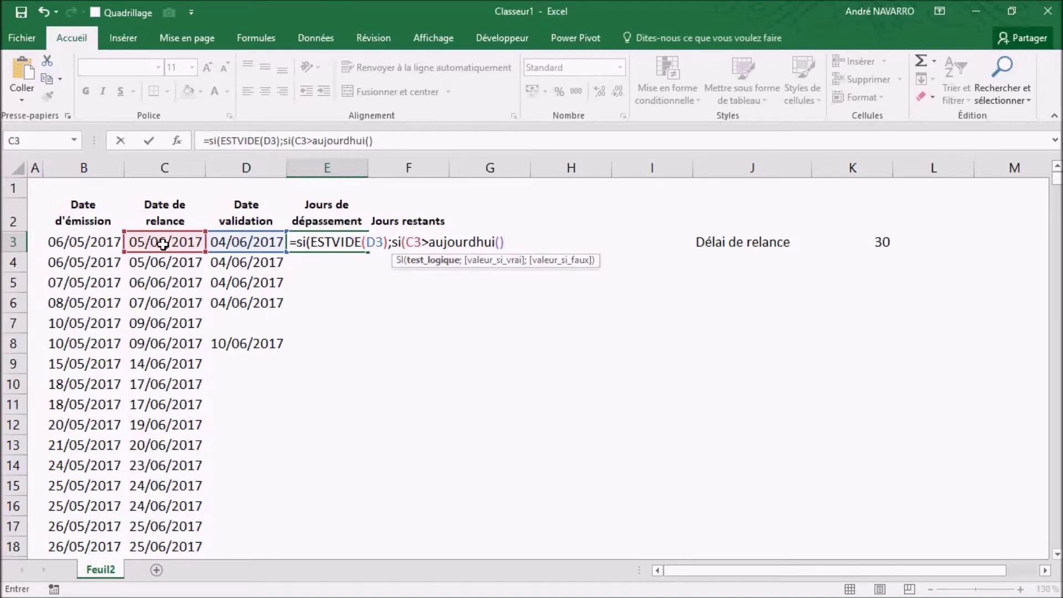
text(;)
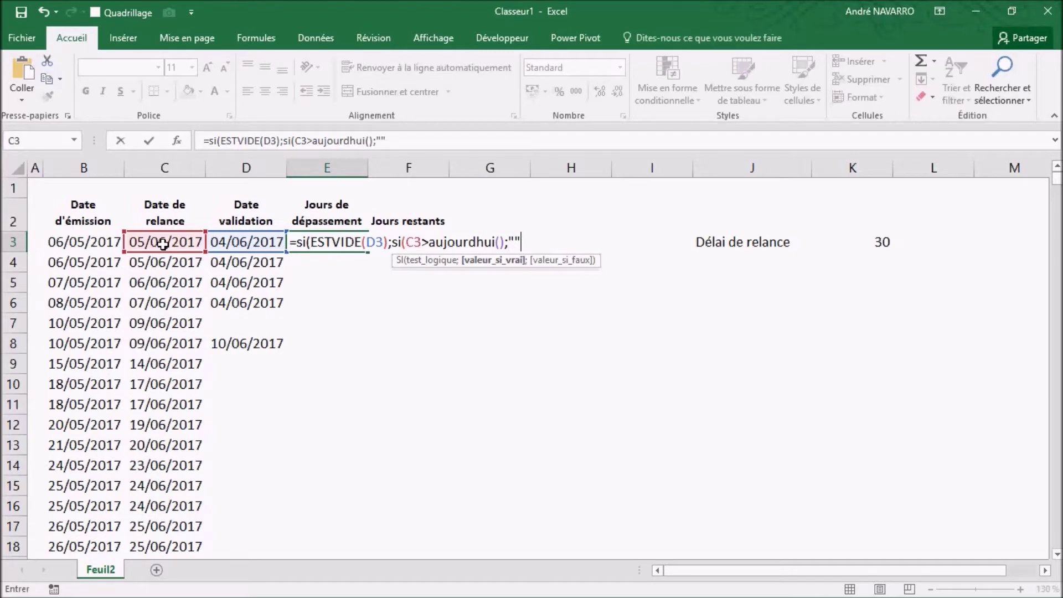
text(;)
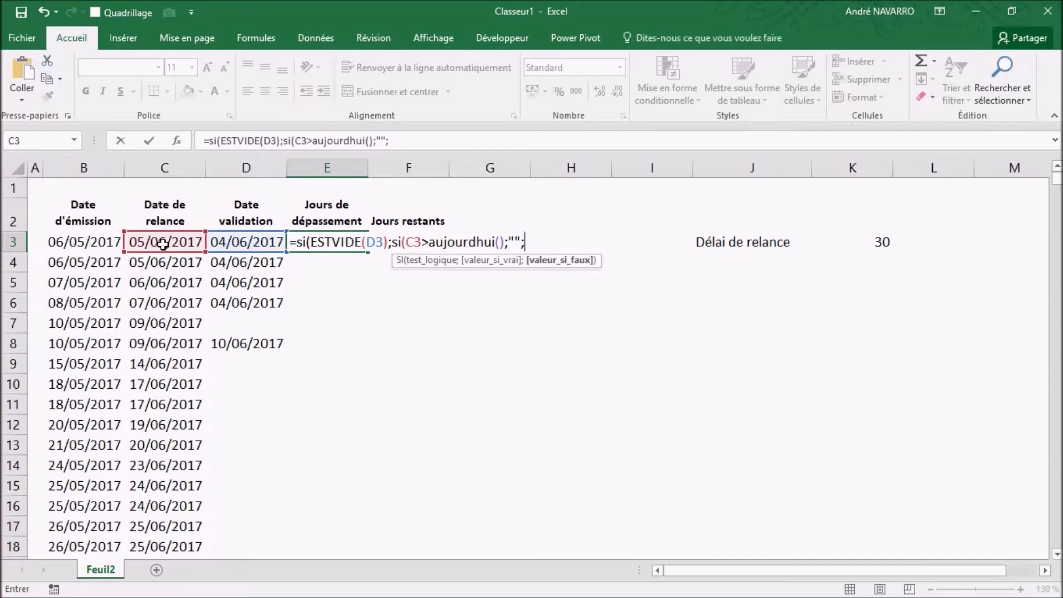
Complete the E3 formula with AUJOURDHUI()-C3);"") to return the overdue days, or blank for validated rows, and confirm it.
text(au)
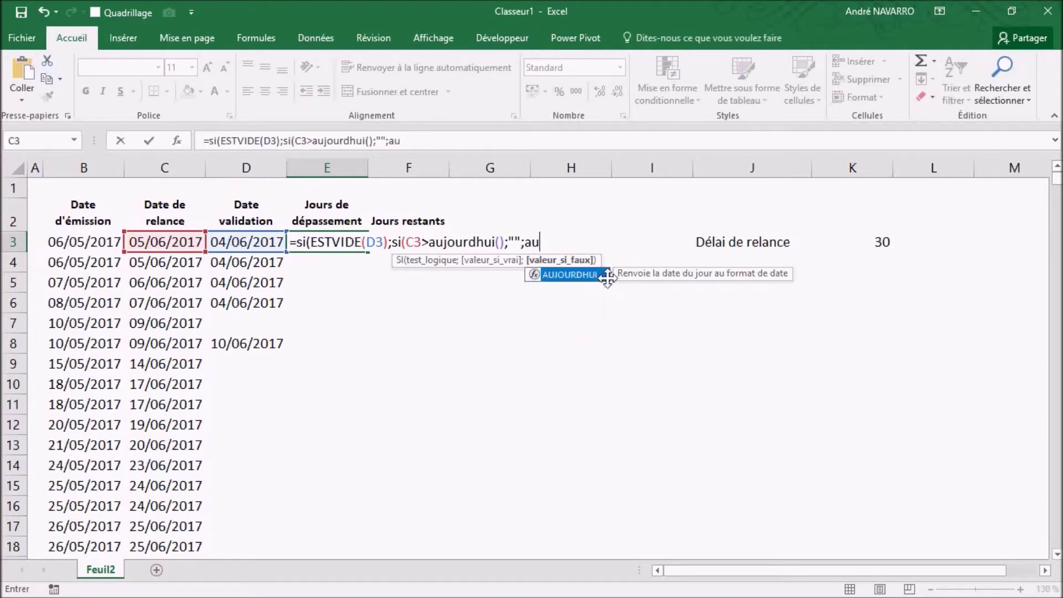
double_click(573, 274)
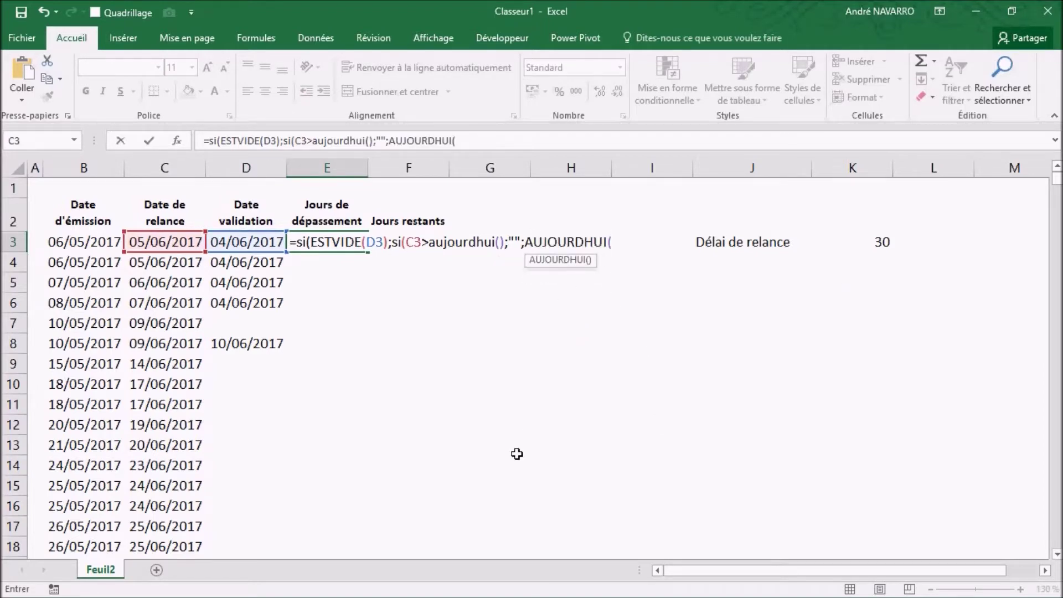
text()-)
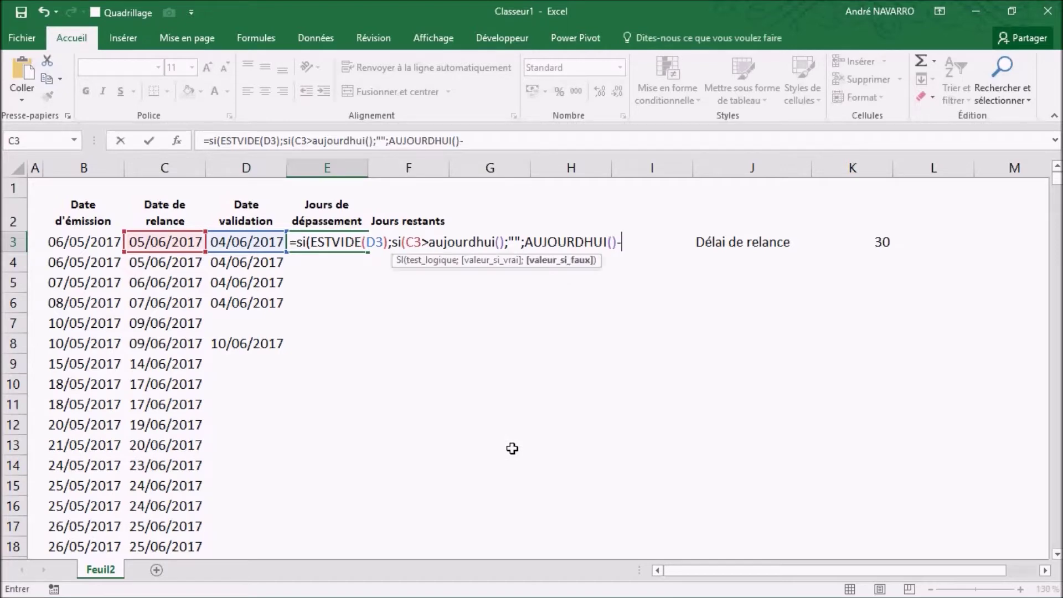
click(150, 248)
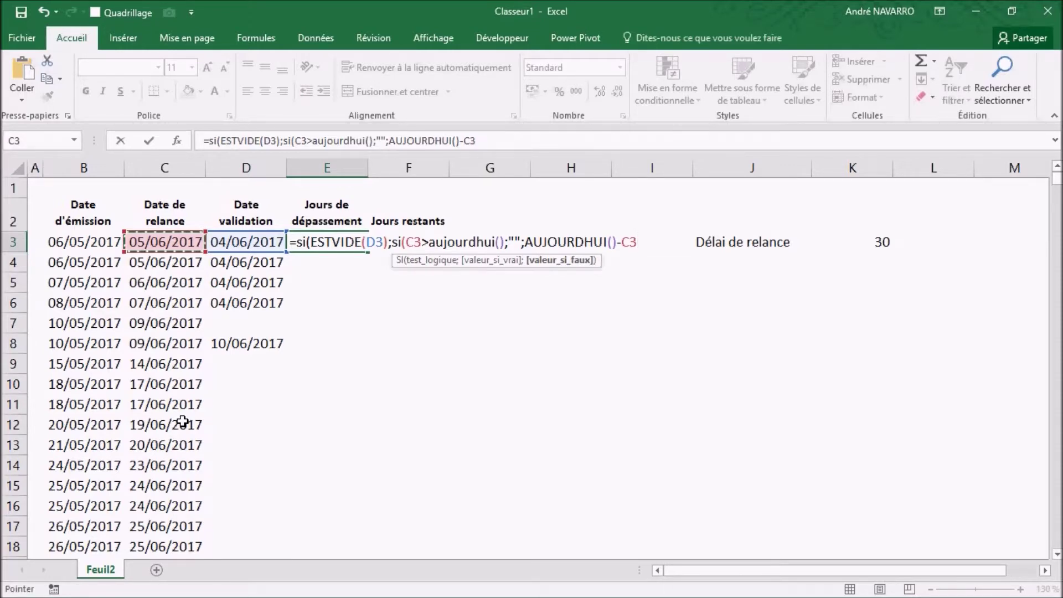
text();")
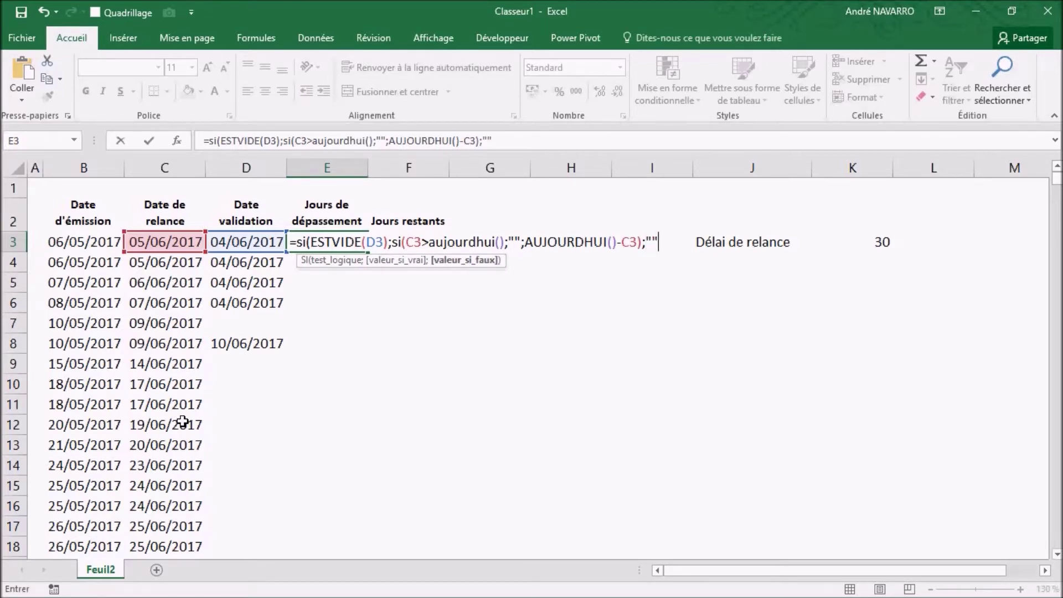
key(End)
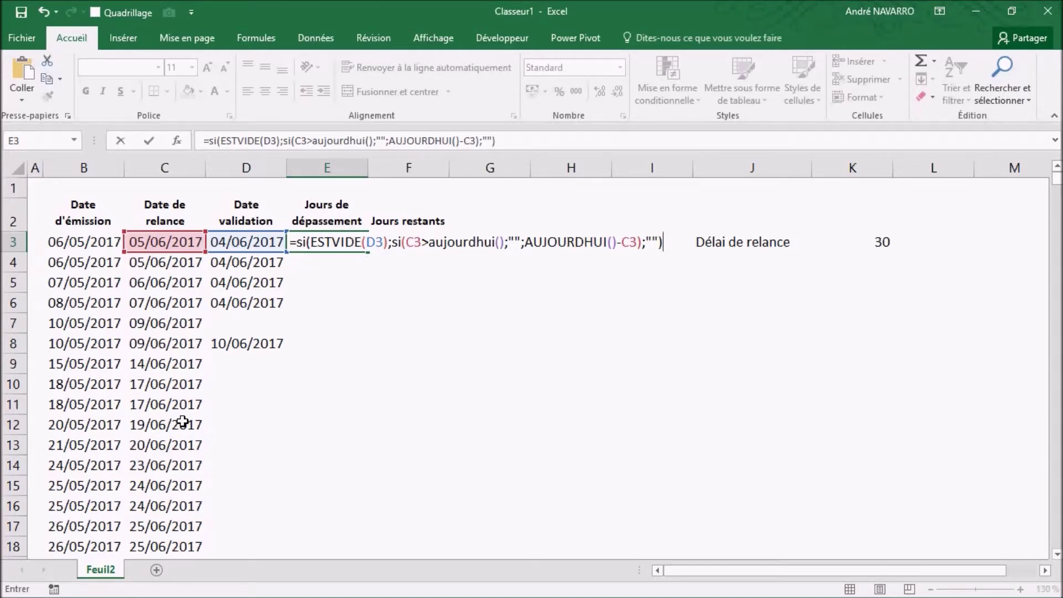
key(Return)
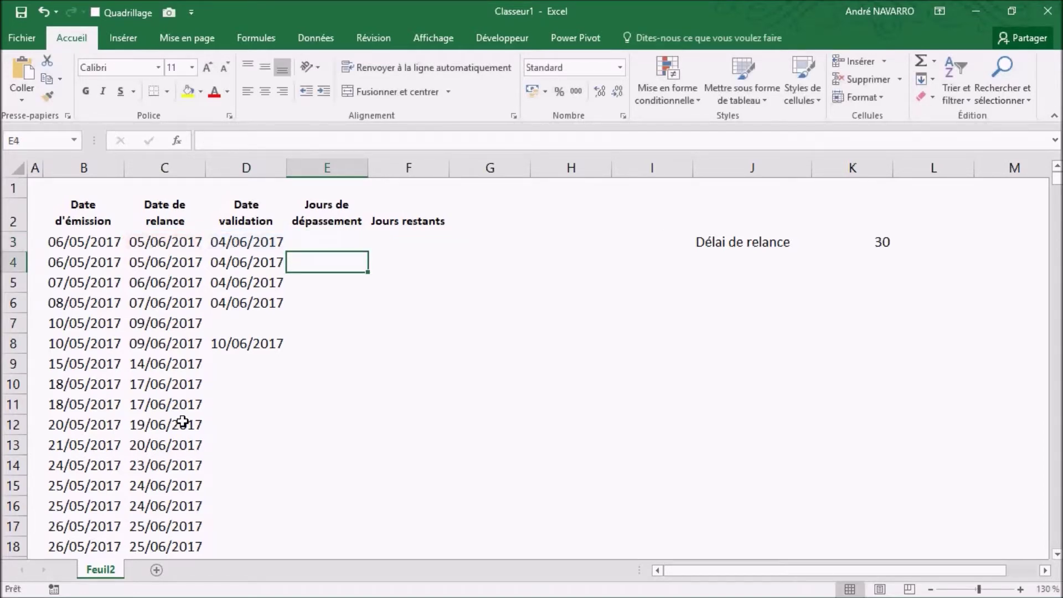
Fill the overdue-days formula from E3 down to E32 and review the filled column.
click(331, 239)
double_click(370, 250)
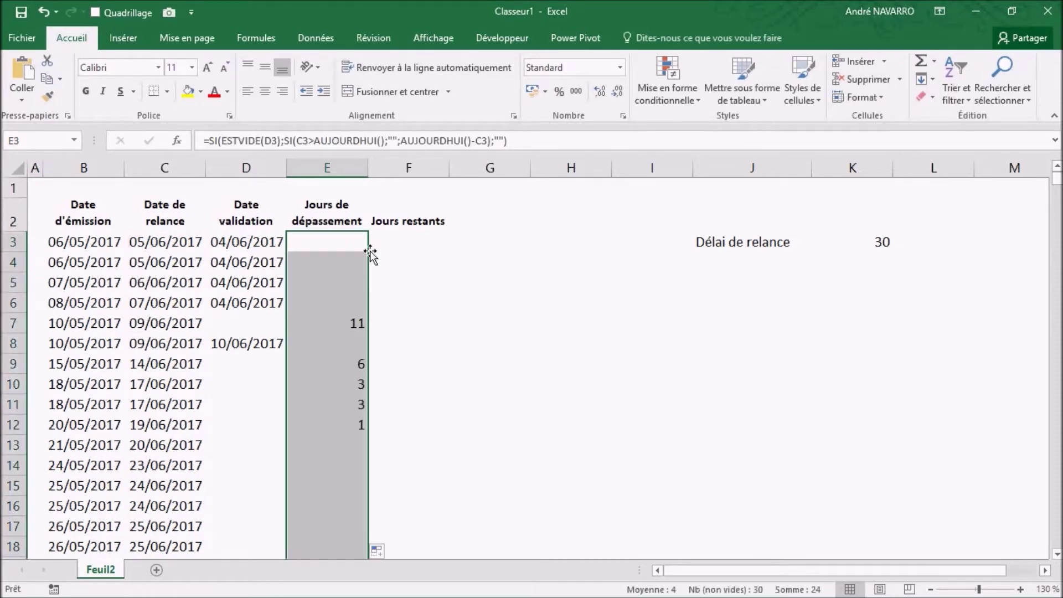
scroll(437, 323, down, 4)
scroll(387, 350, down, 4)
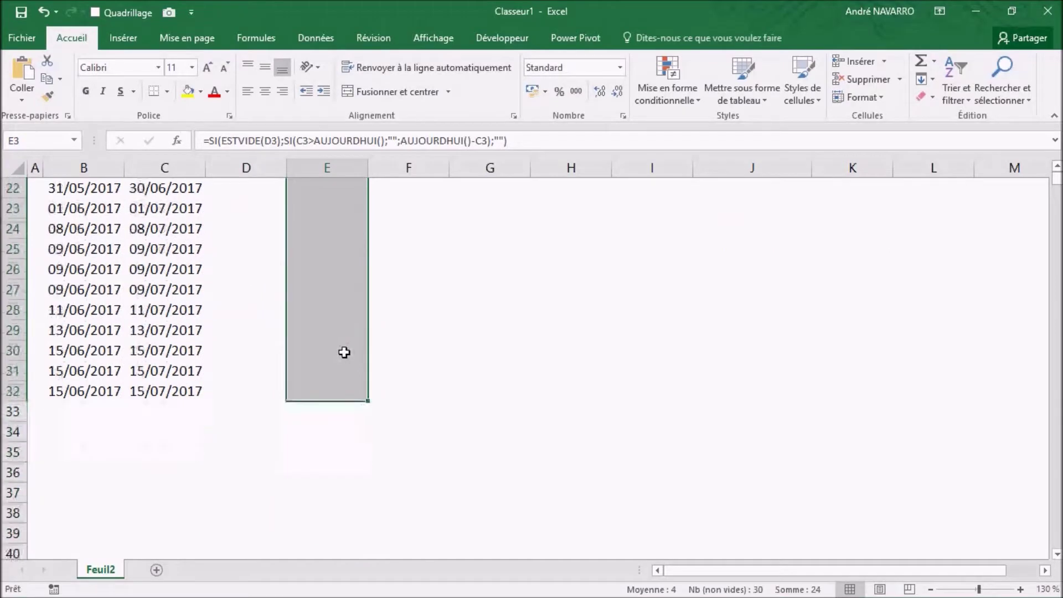
scroll(349, 364, up, 8)
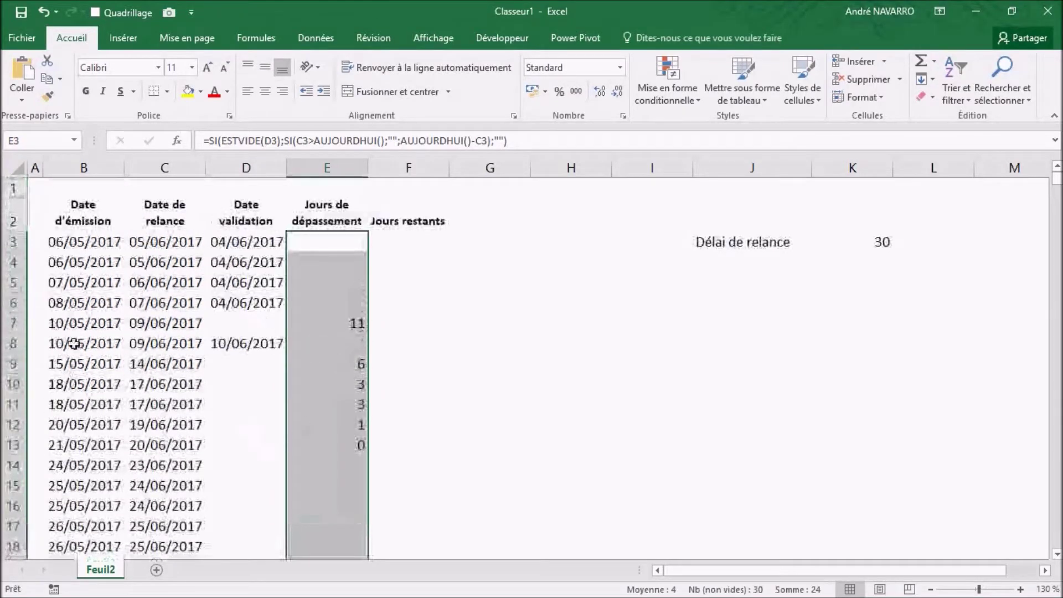
Check the overdue days in column E against the issue and reminder dates of the same rows.
click(87, 324)
click(150, 332)
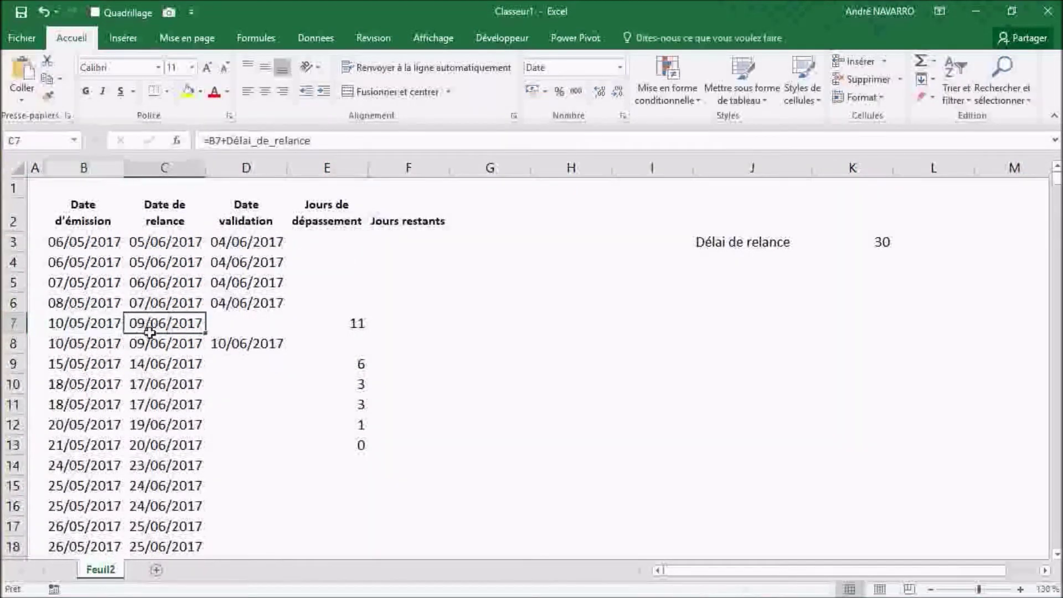
click(154, 365)
click(156, 386)
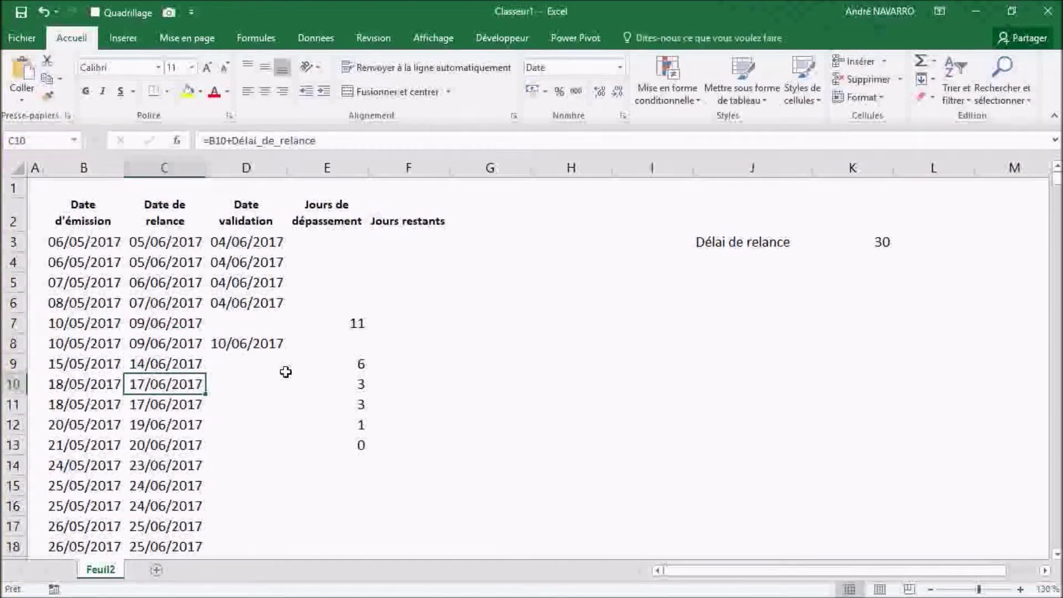
click(345, 320)
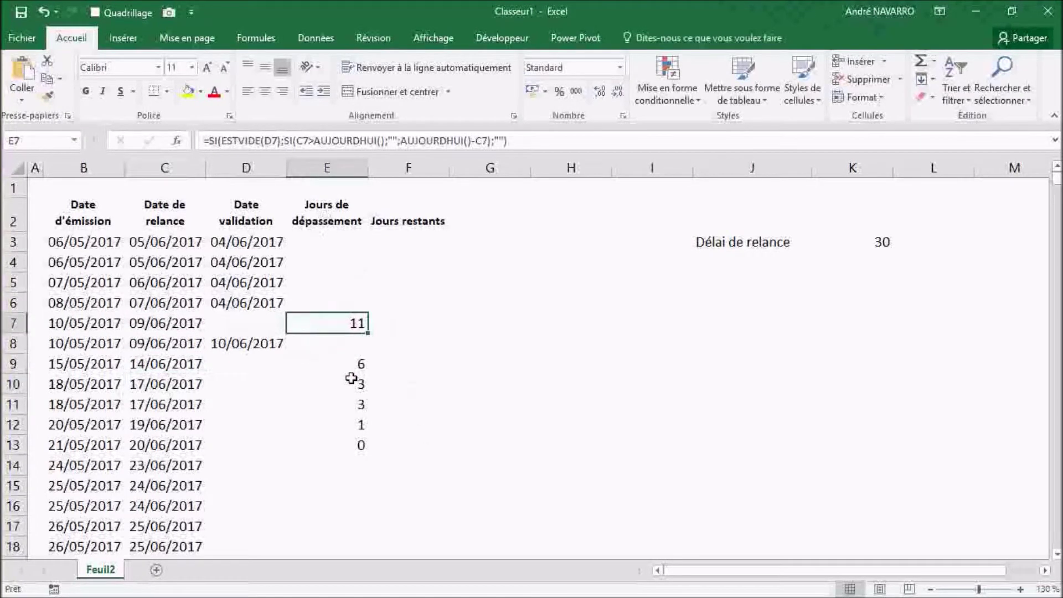
click(337, 362)
click(346, 390)
click(356, 443)
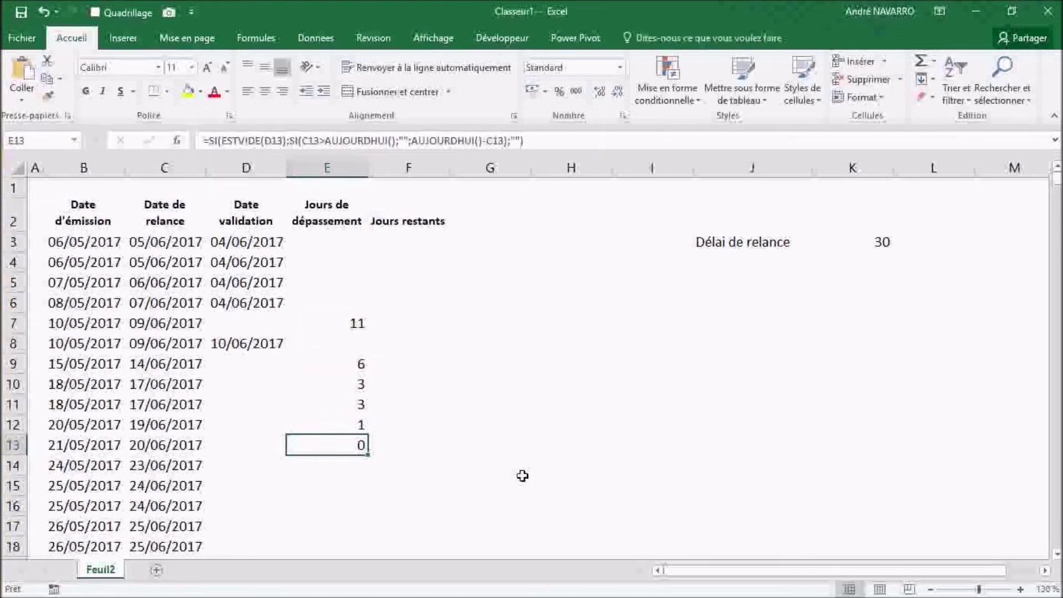
click(349, 287)
click(325, 238)
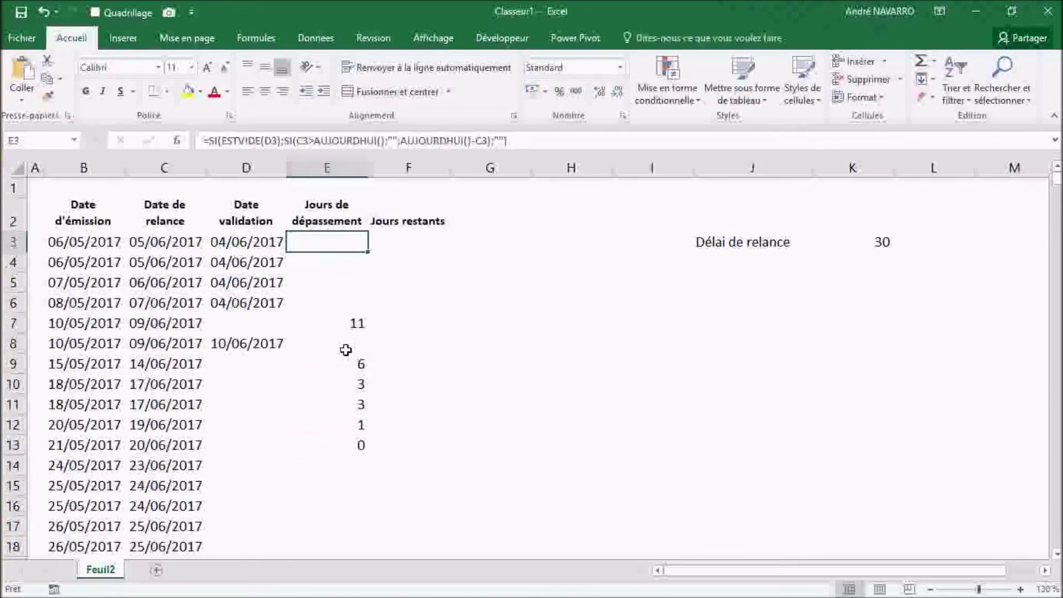
Copy the complete overdue-days formula text from cell E3 to the clipboard.
click(437, 240)
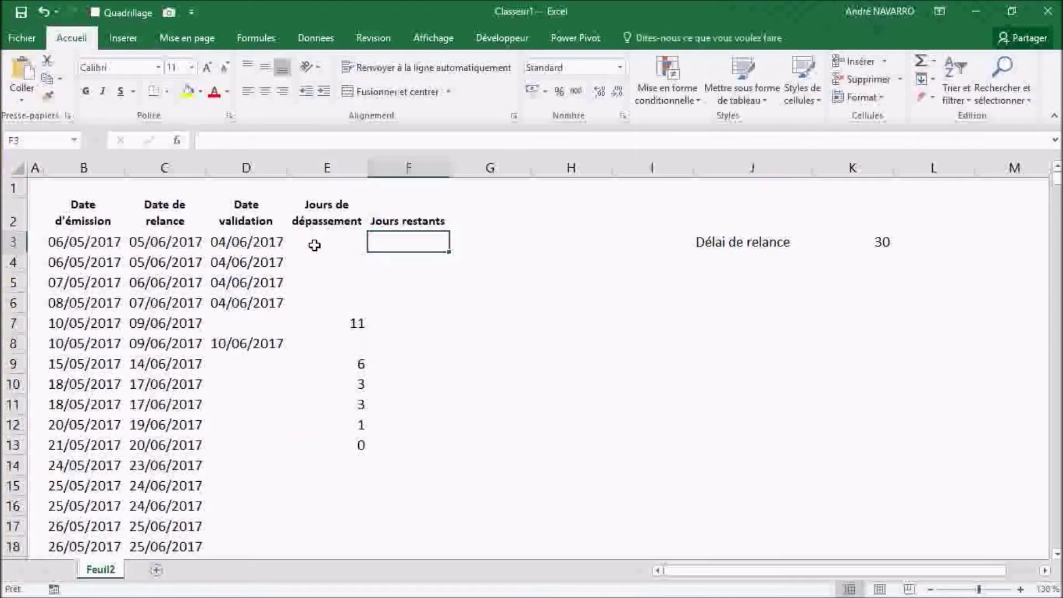
click(335, 244)
click(427, 239)
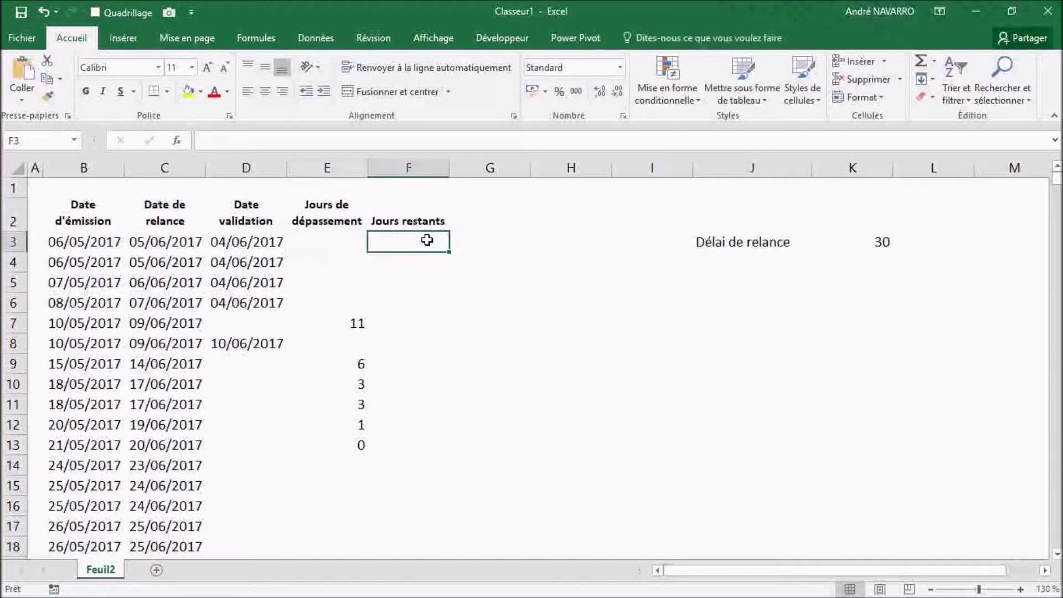
click(319, 241)
drag(542, 142, 171, 147)
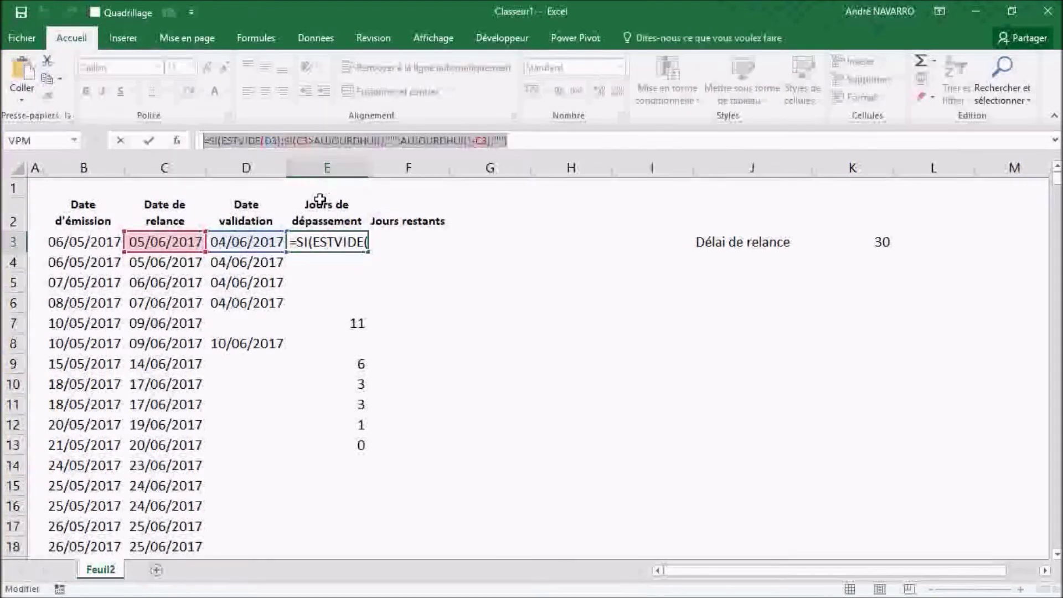
right_click(315, 136)
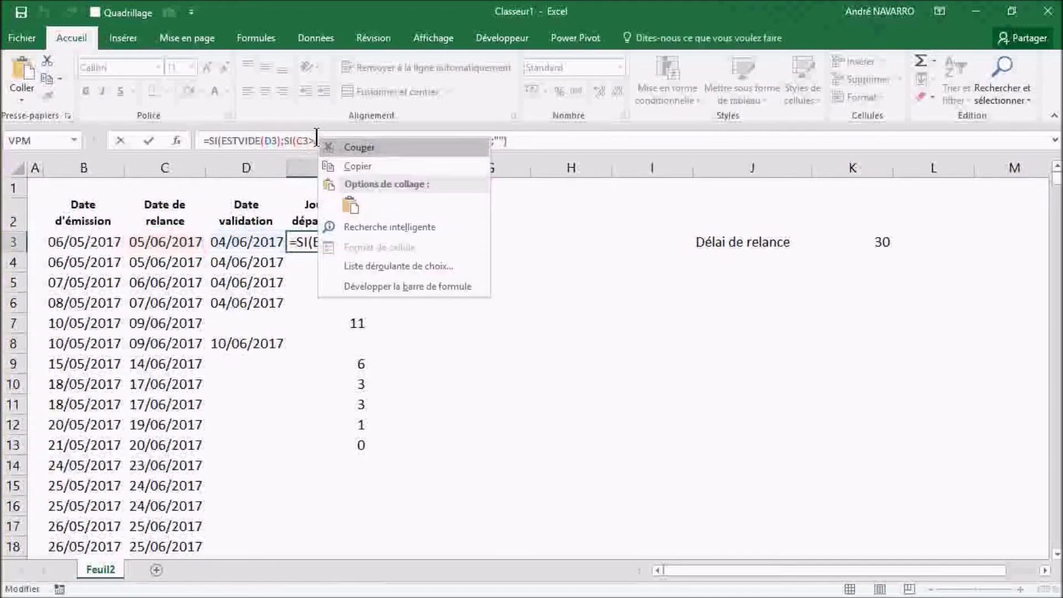
click(359, 166)
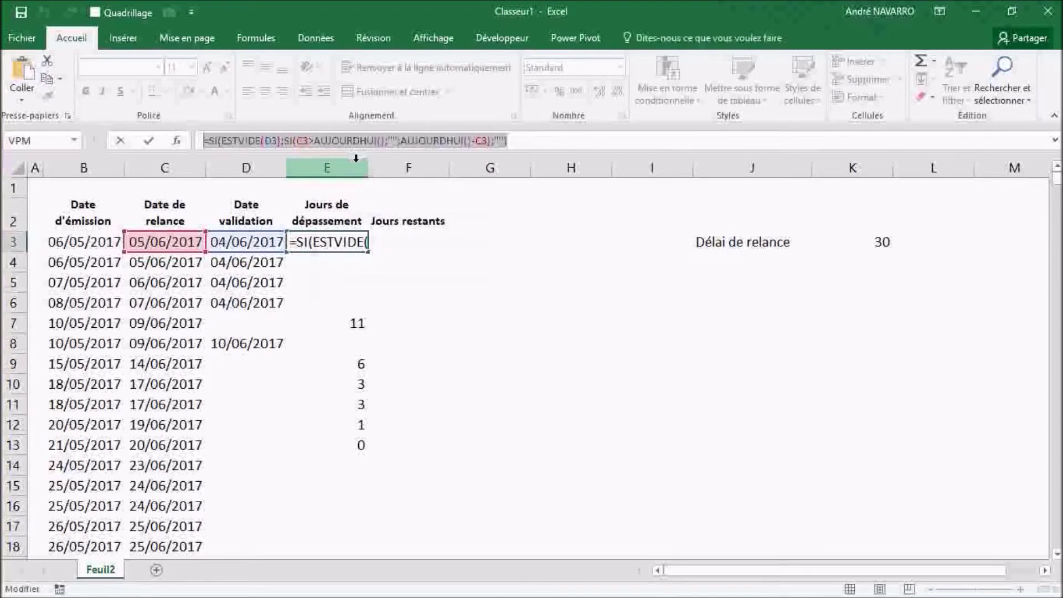
Paste the copied overdue formula into F3 and change its inner test to C3<AUJOURDHUI().
key(Escape)
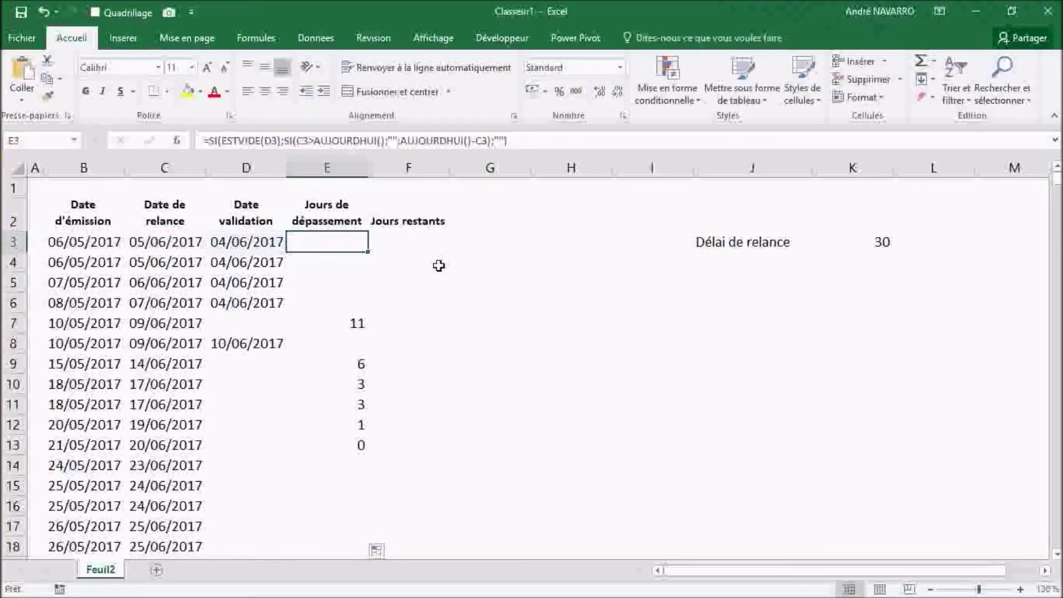
double_click(407, 240)
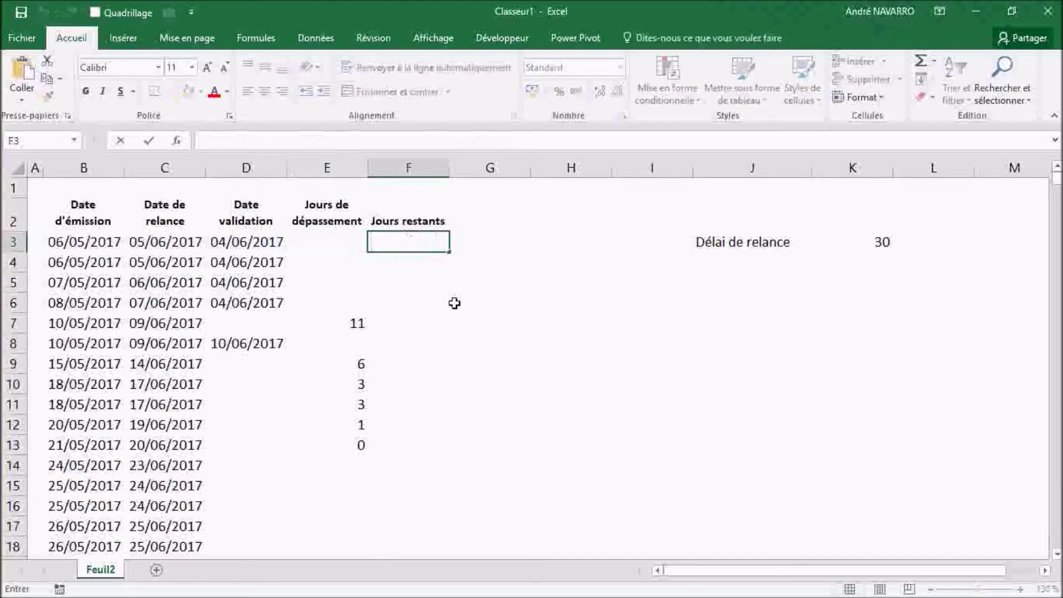
key(ctrl+v)
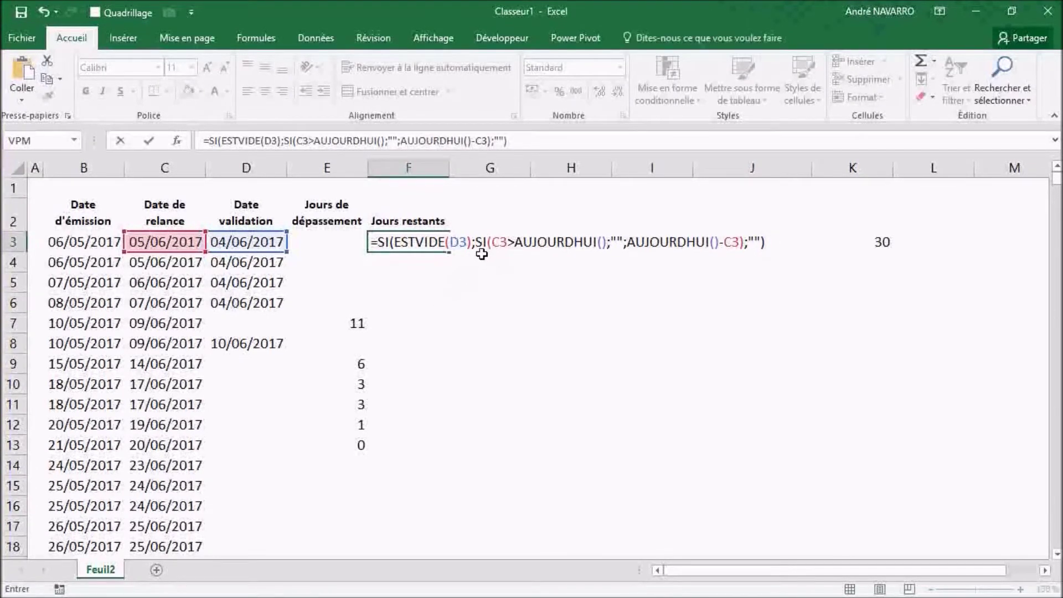
click(516, 244)
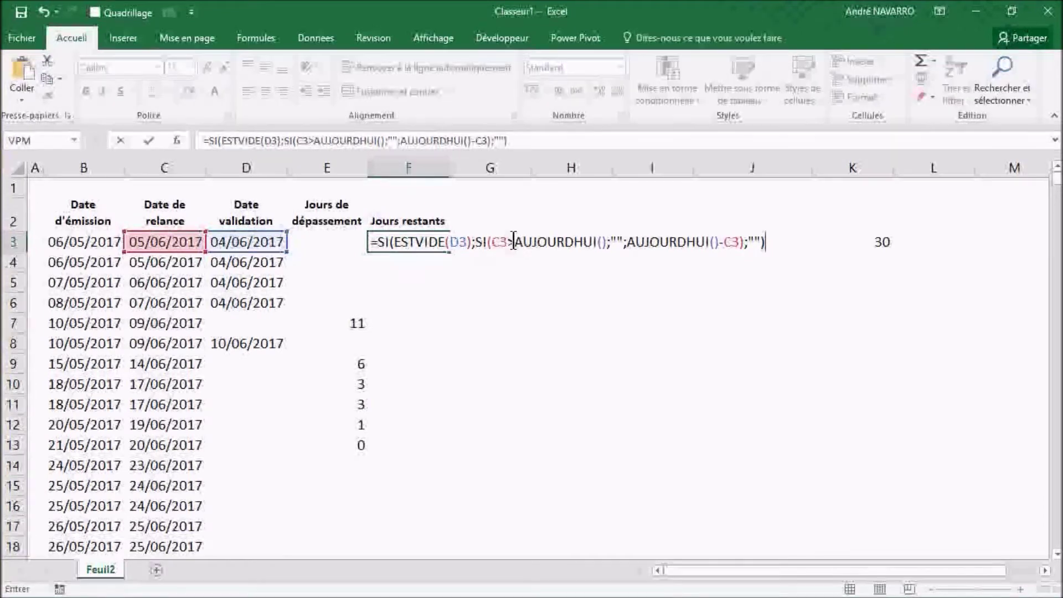
key(BackSpace)
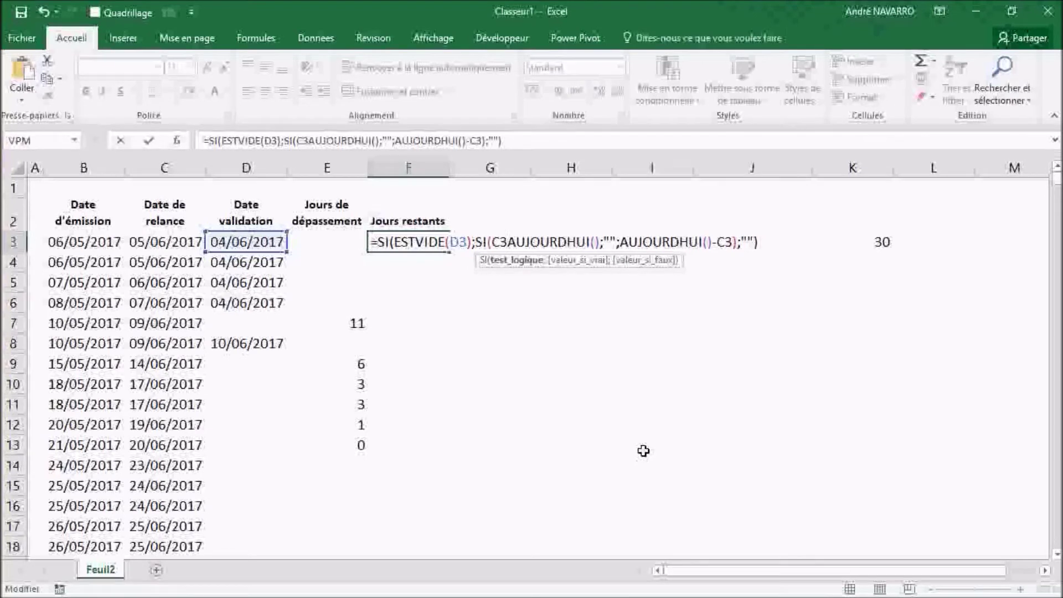
text(<)
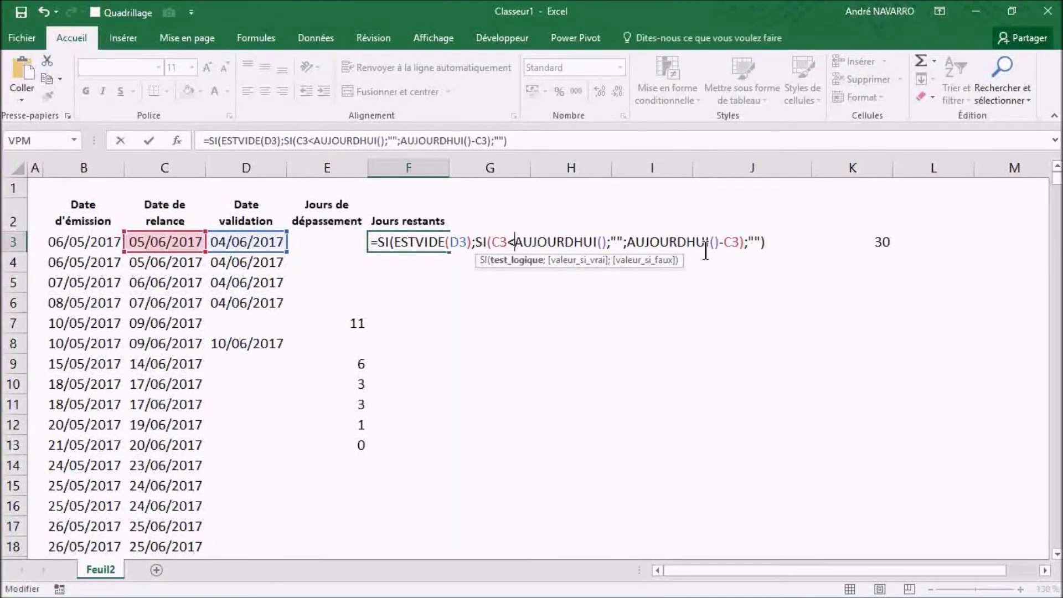
Replace the subtraction in the F3 formula with C3-AUJOURDHUI() to return the remaining days, and confirm the formula.
click(719, 242)
key(Delete)
key(Delete)
key(Delete)
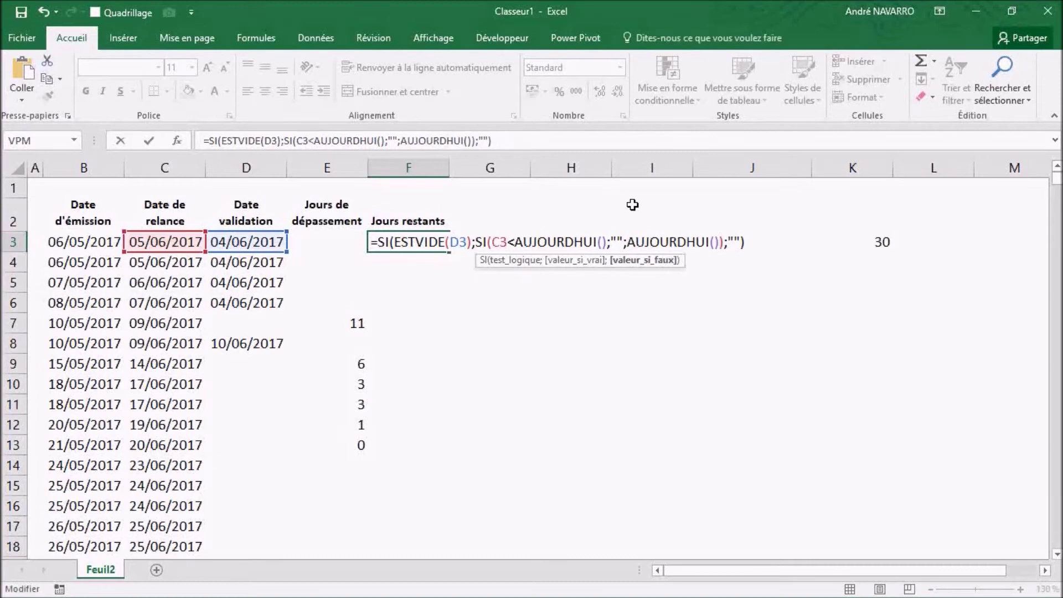
click(625, 242)
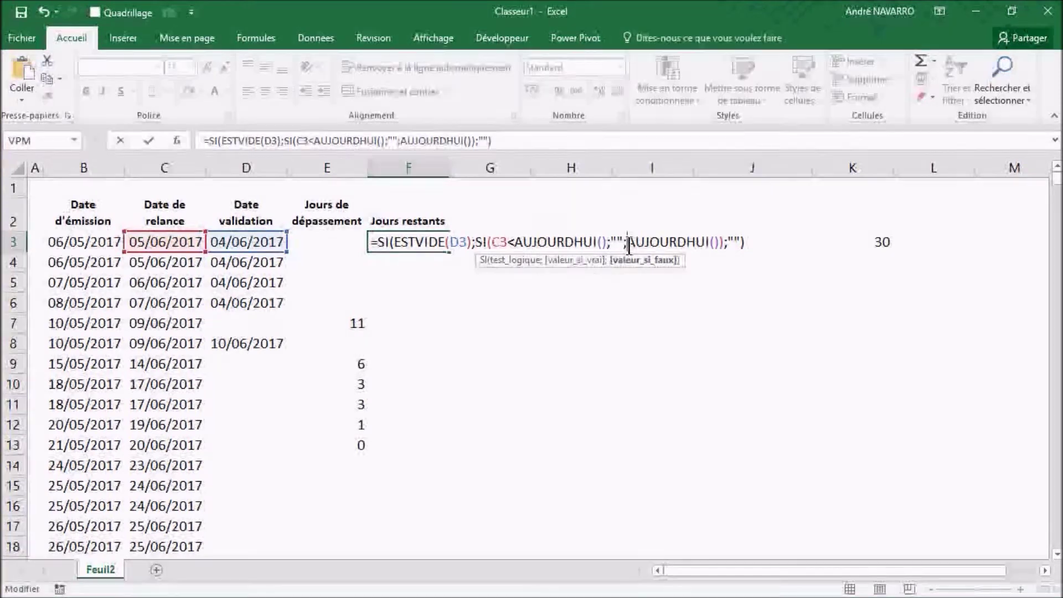
click(172, 242)
text(-)
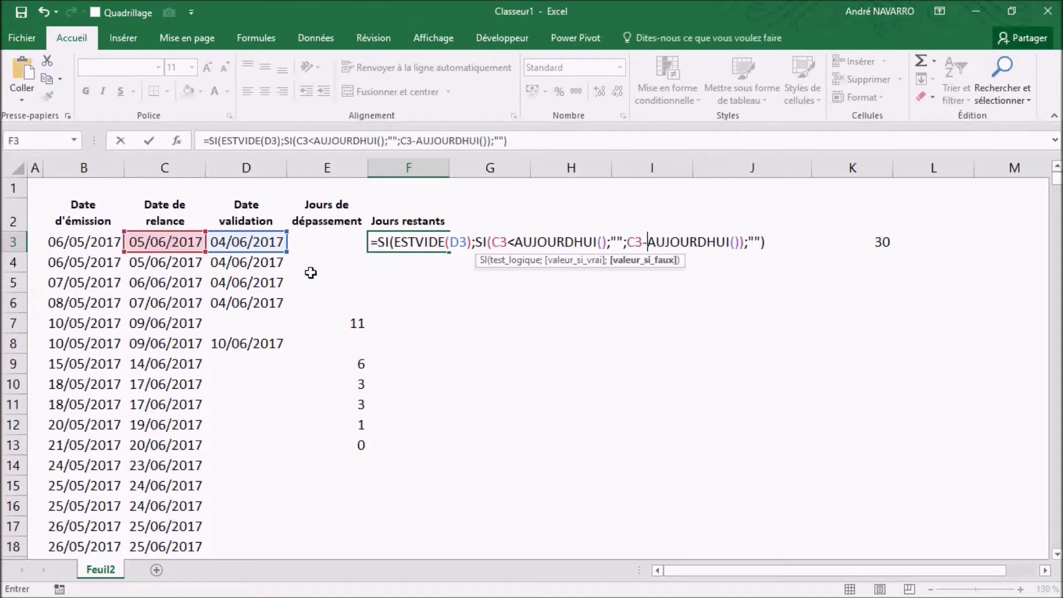
key(Return)
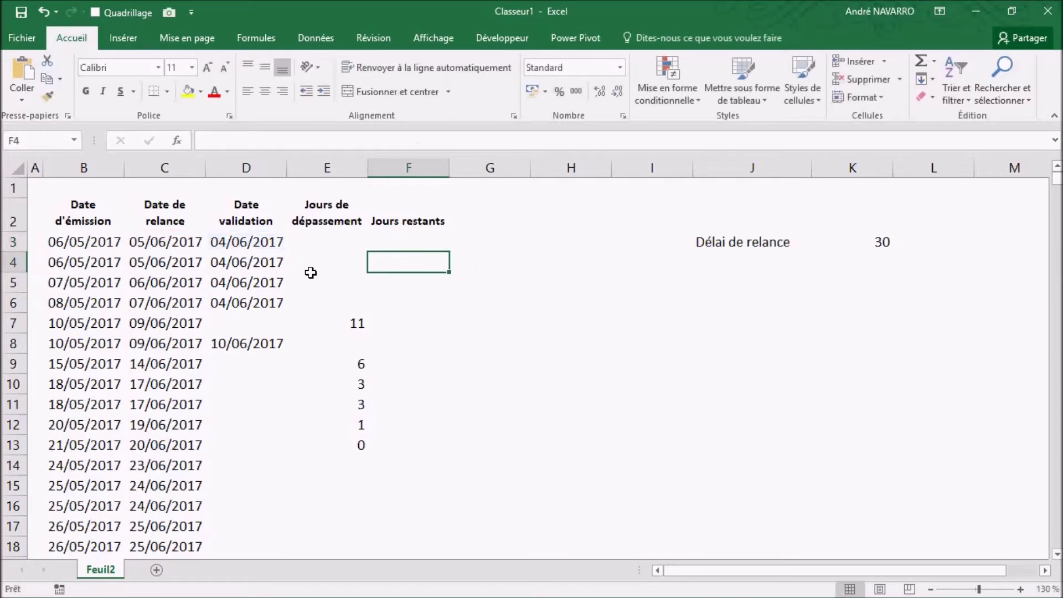
Fill the remaining-days formula from F3 down to the last dated row, F32.
click(407, 227)
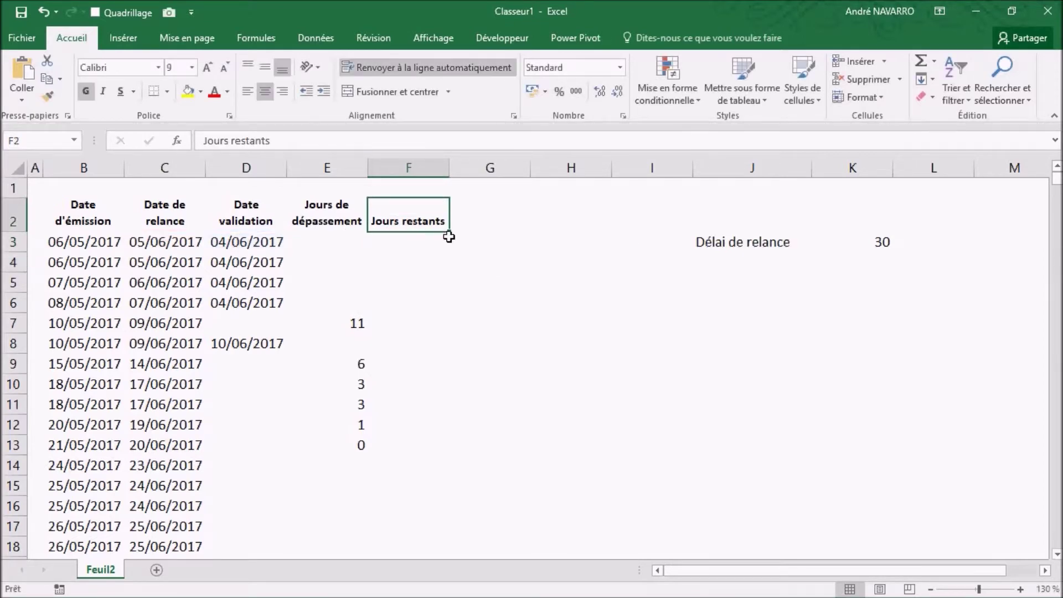
click(441, 248)
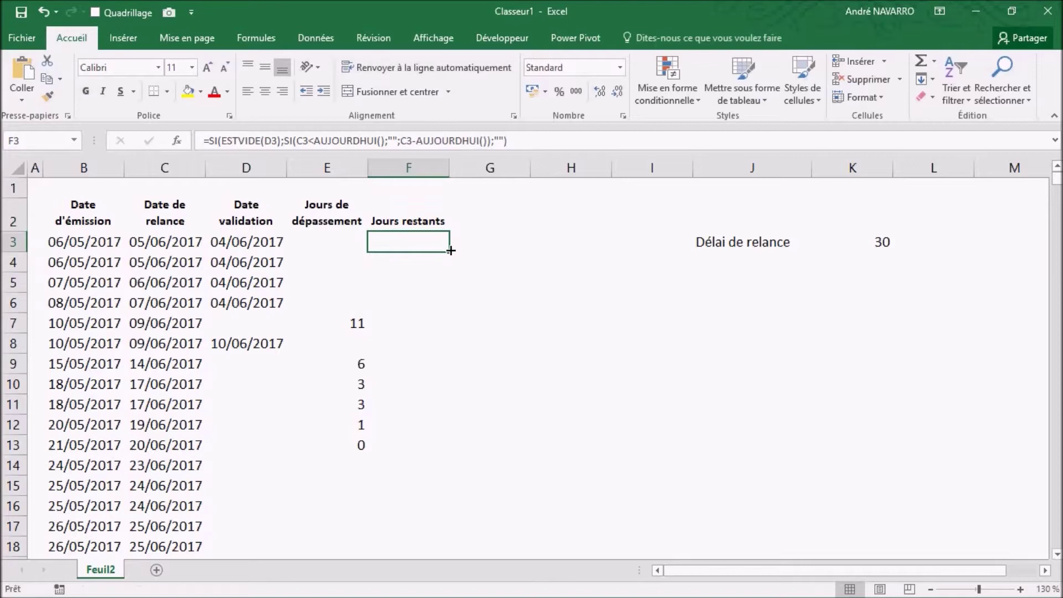
double_click(451, 250)
scroll(398, 268, down, 3)
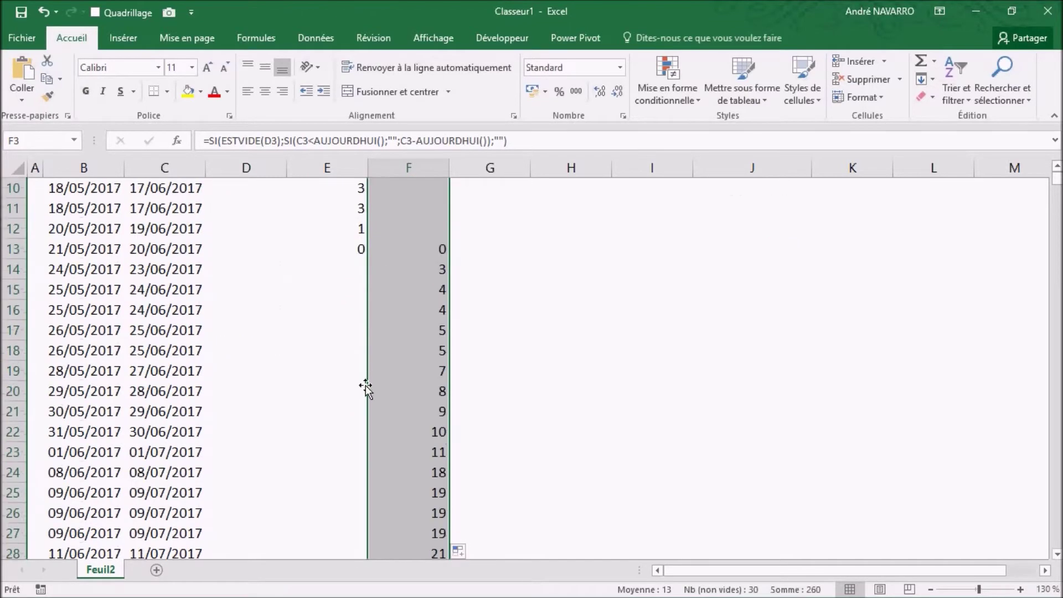
Compare the overdue days and remaining days in columns E and F, especially in row 13, down to the table's last row.
click(219, 247)
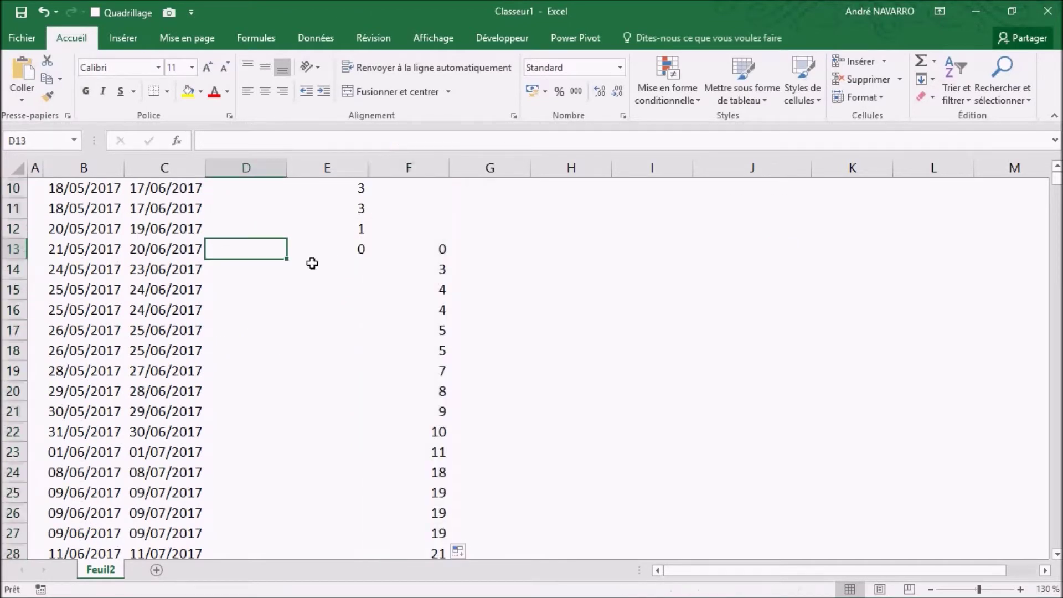
click(448, 248)
click(340, 255)
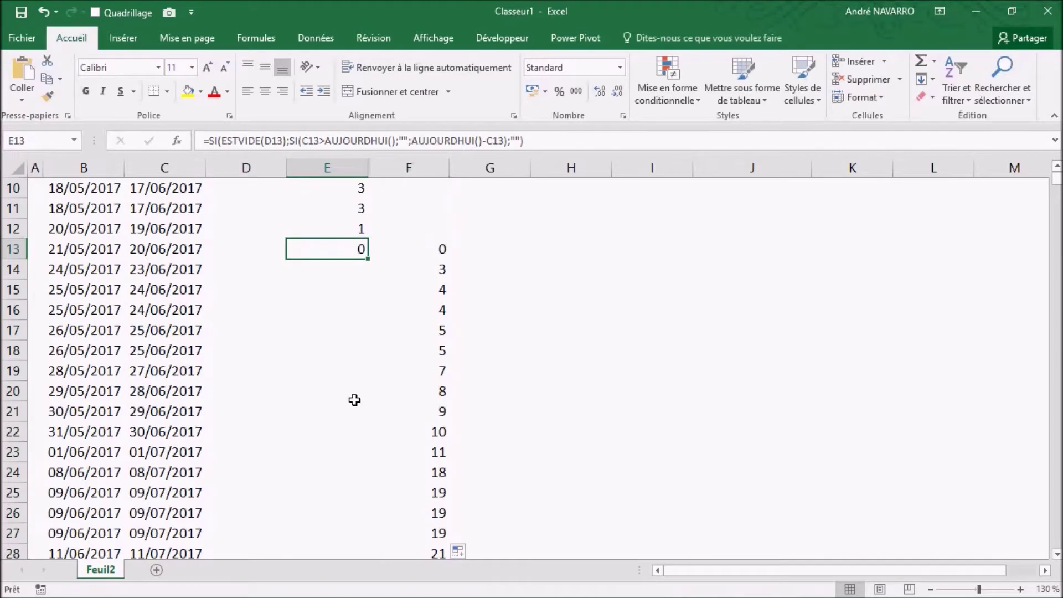
click(433, 246)
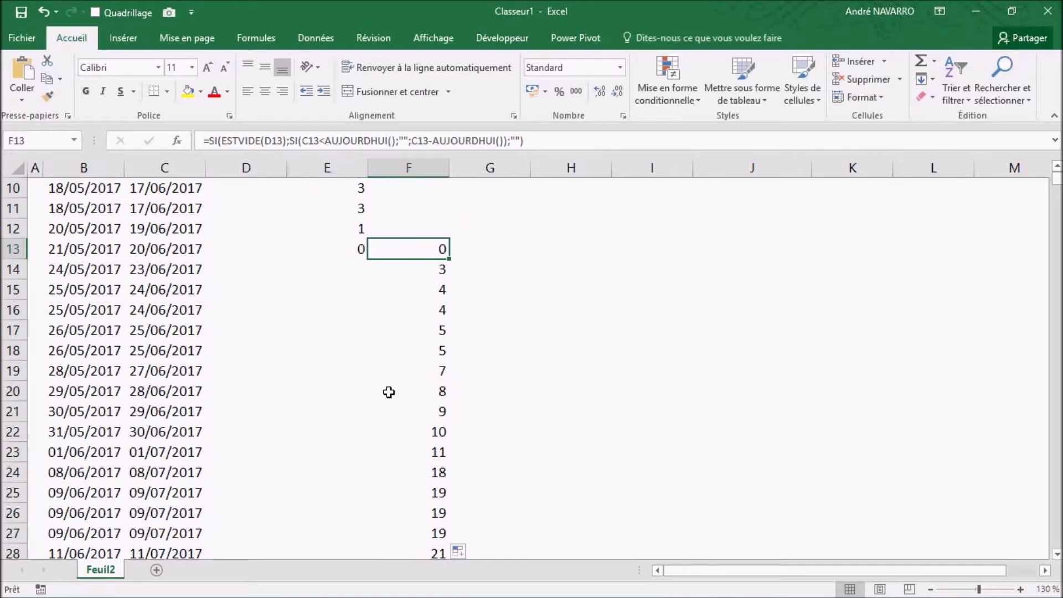
scroll(415, 487, down, 2)
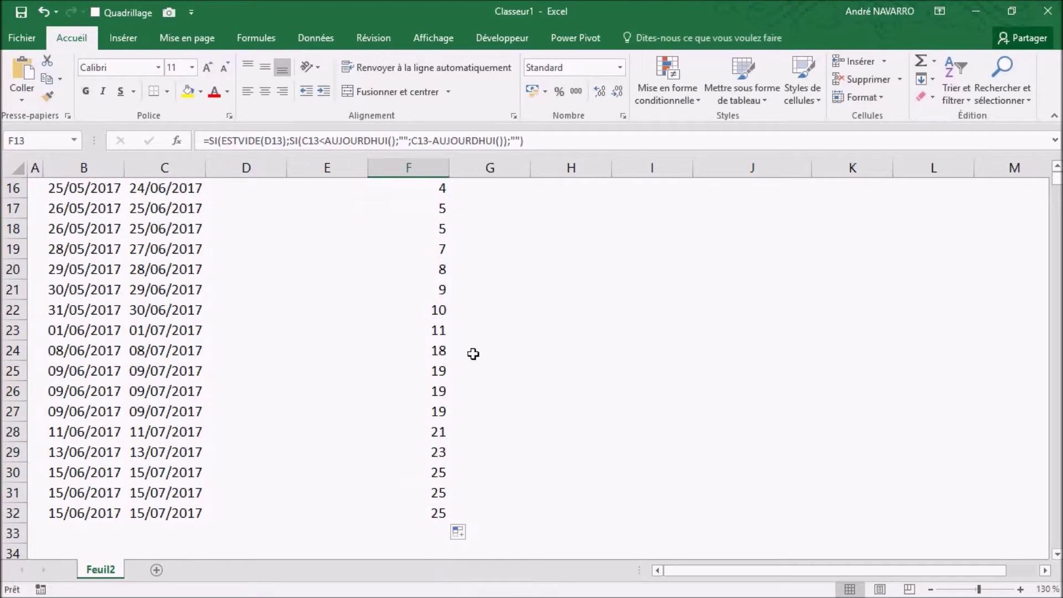
scroll(418, 445, up, 3)
scroll(418, 445, up, 2)
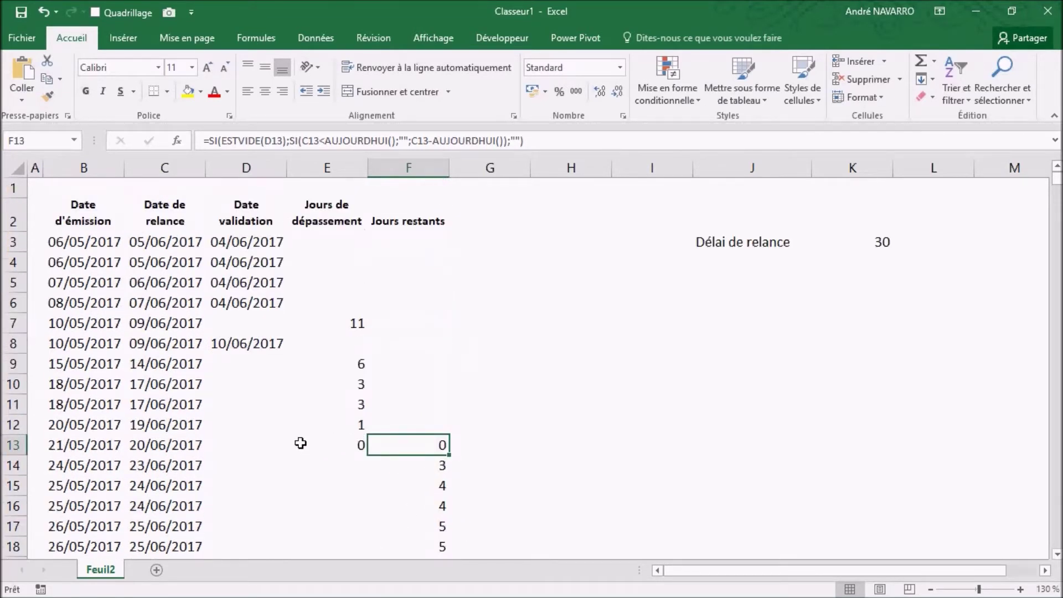
scroll(360, 362, down, 1)
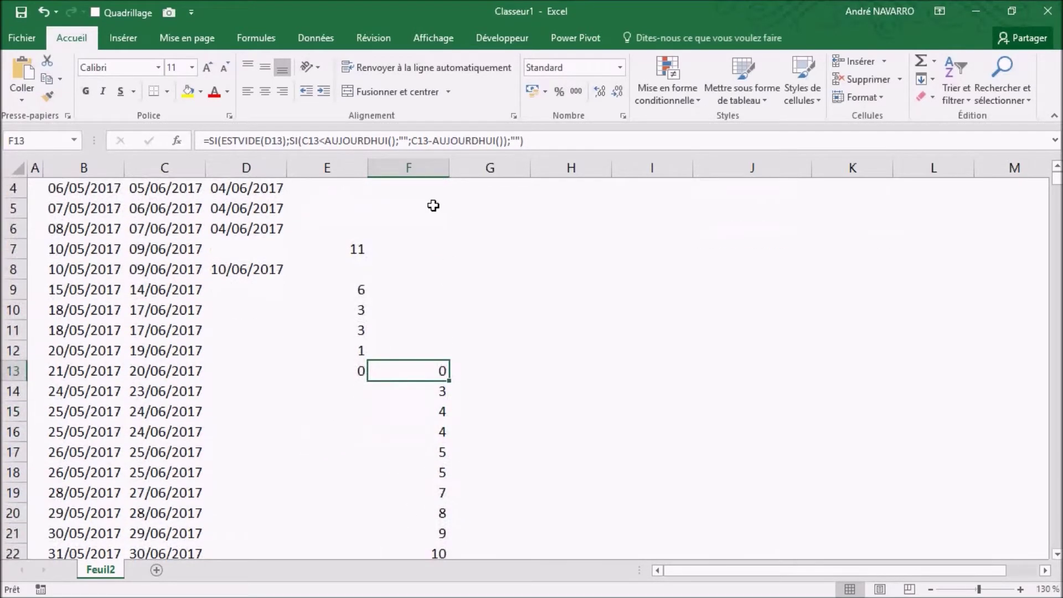
scroll(276, 520, down, 3)
scroll(314, 384, up, 4)
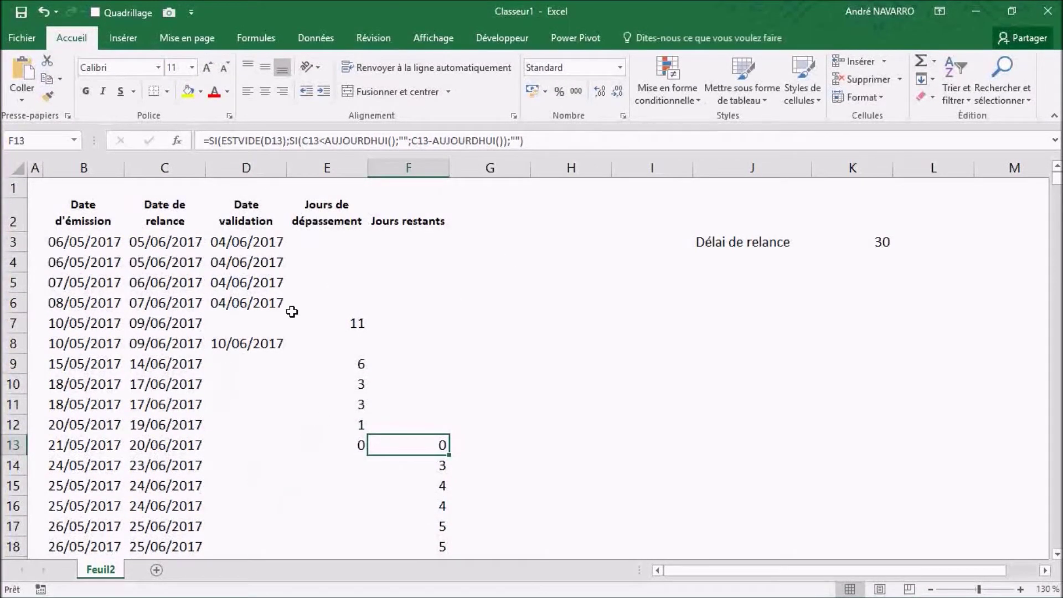
click(280, 465)
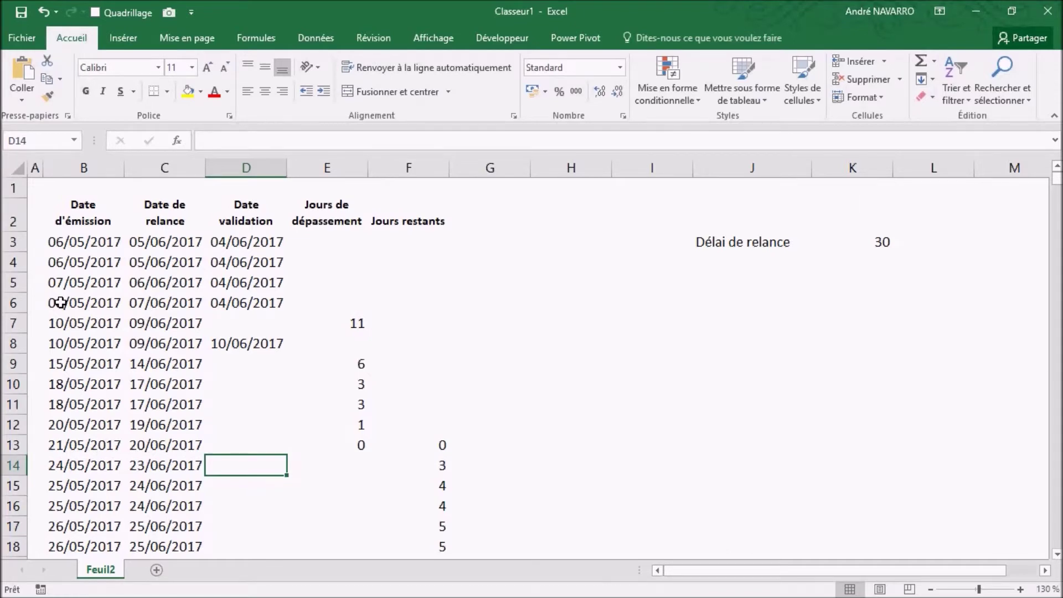
Widen column A slightly, enter the header X in A2, and centre the whole column.
drag(43, 169, 55, 189)
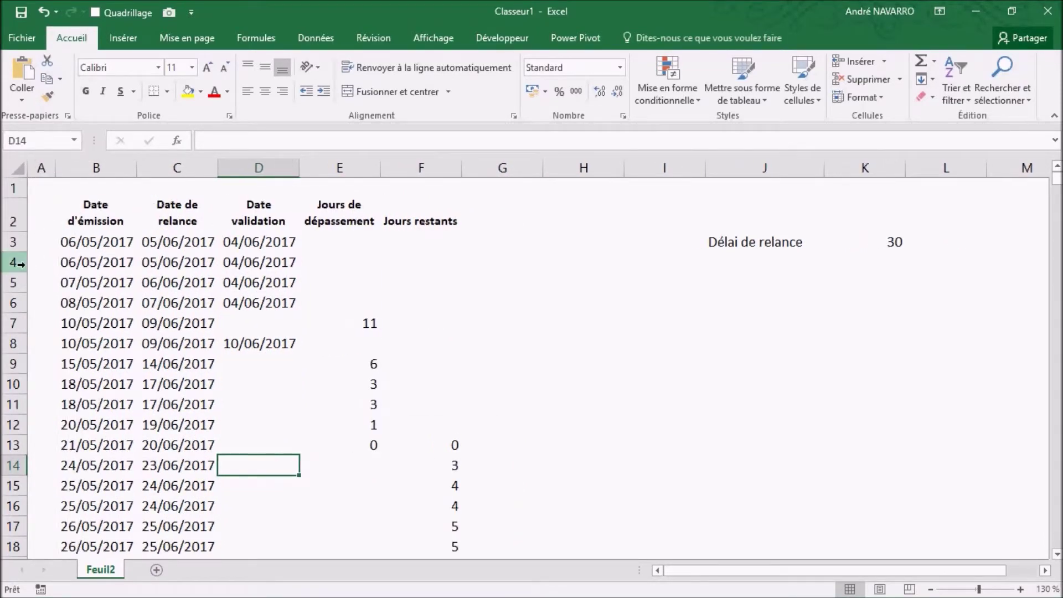
click(44, 216)
text(X)
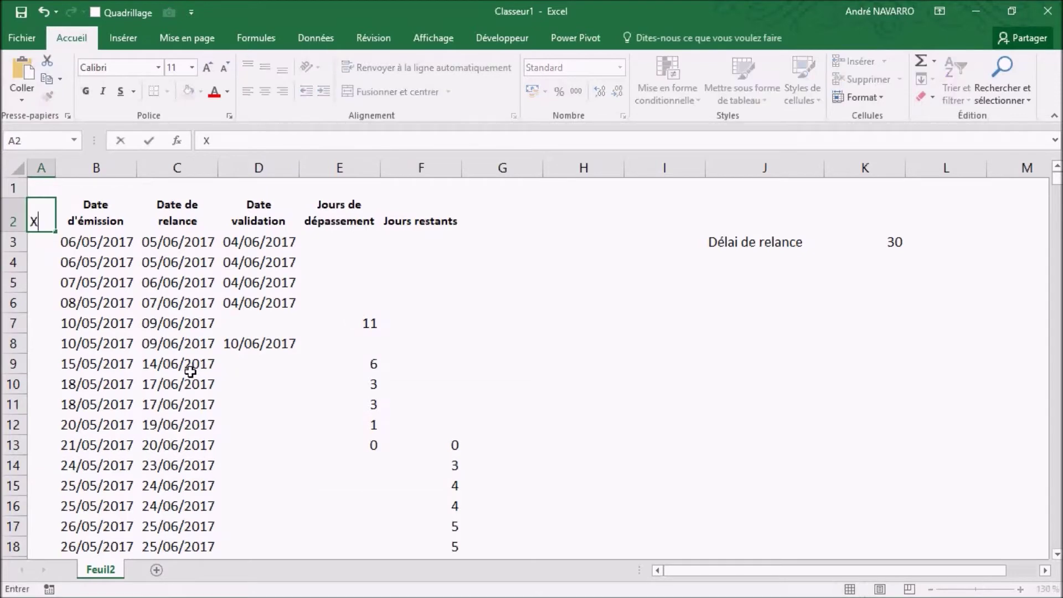
key(Return)
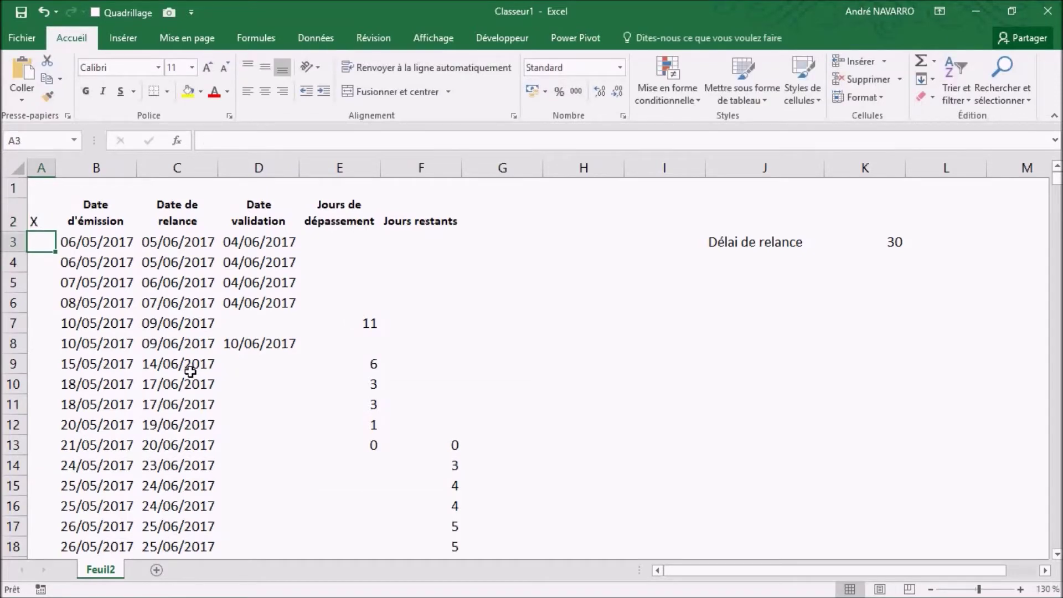
click(43, 163)
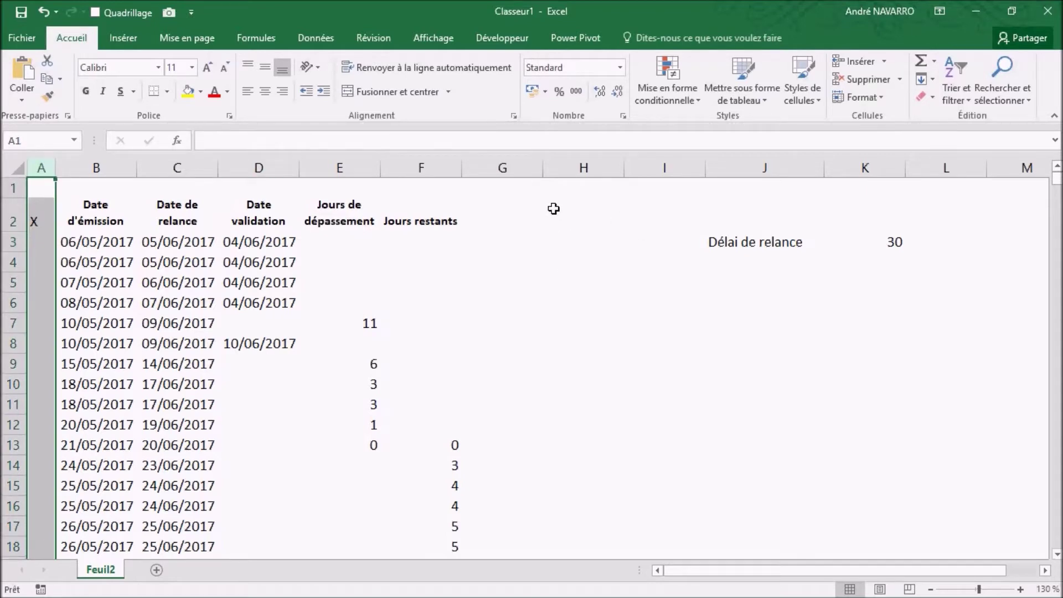
click(263, 94)
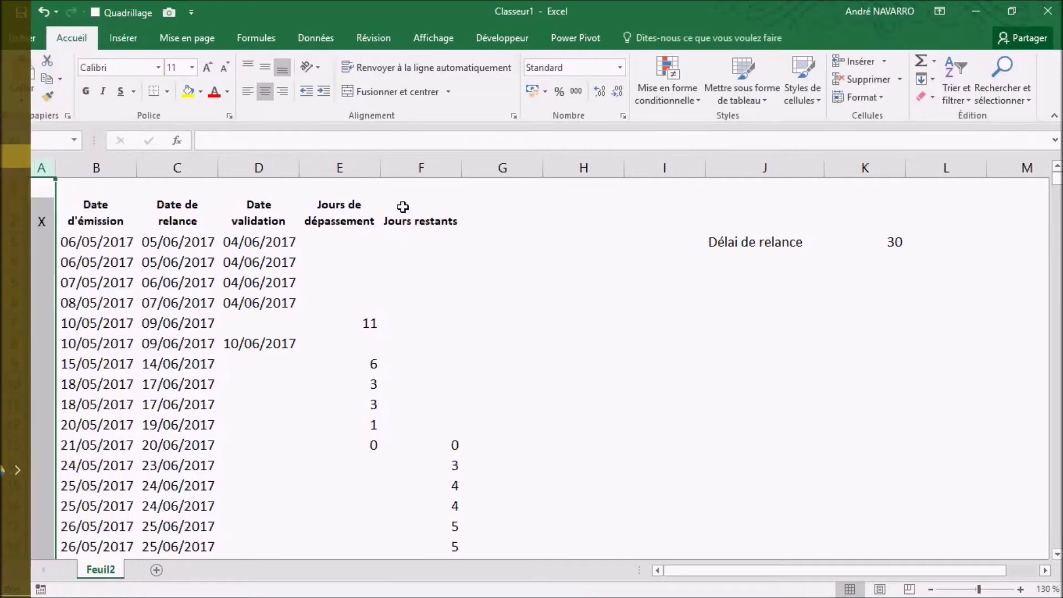
Enter the formula =SI(E3="";"";"X") in A3 to mark rows that have overdue days with an X.
click(47, 239)
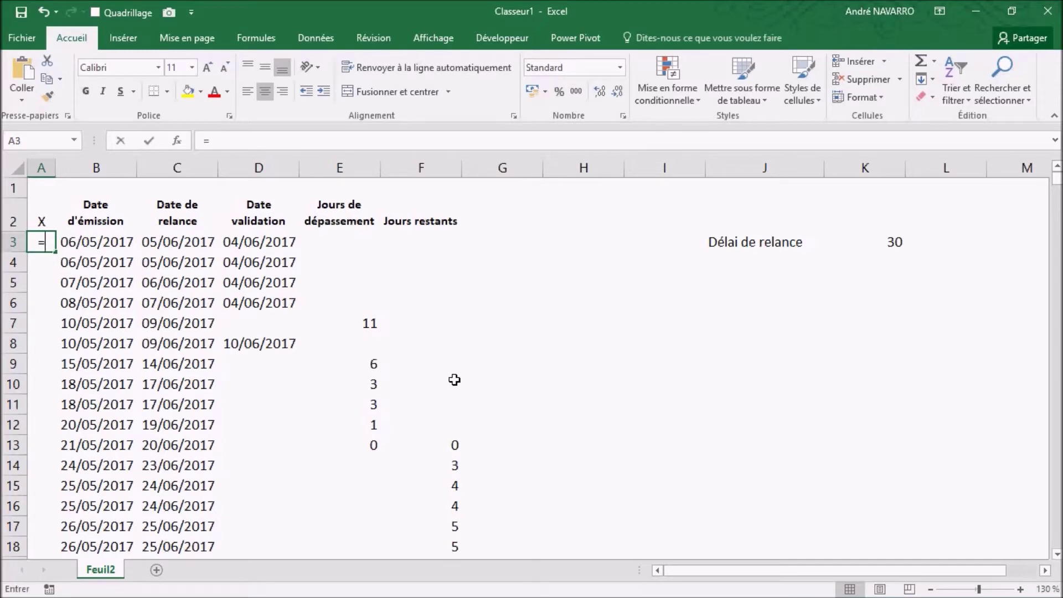
text(=si()
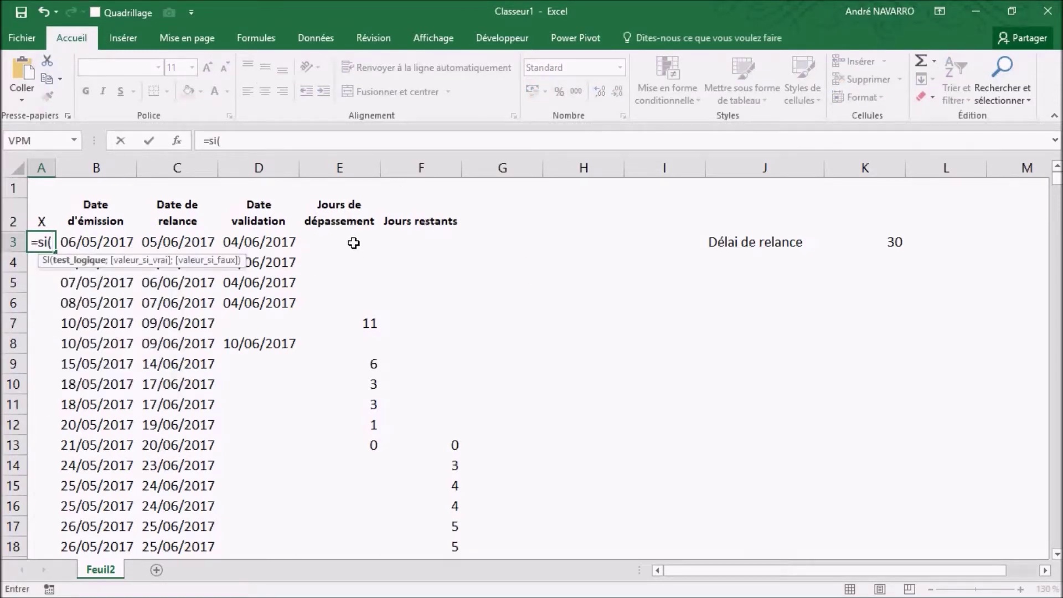
click(353, 242)
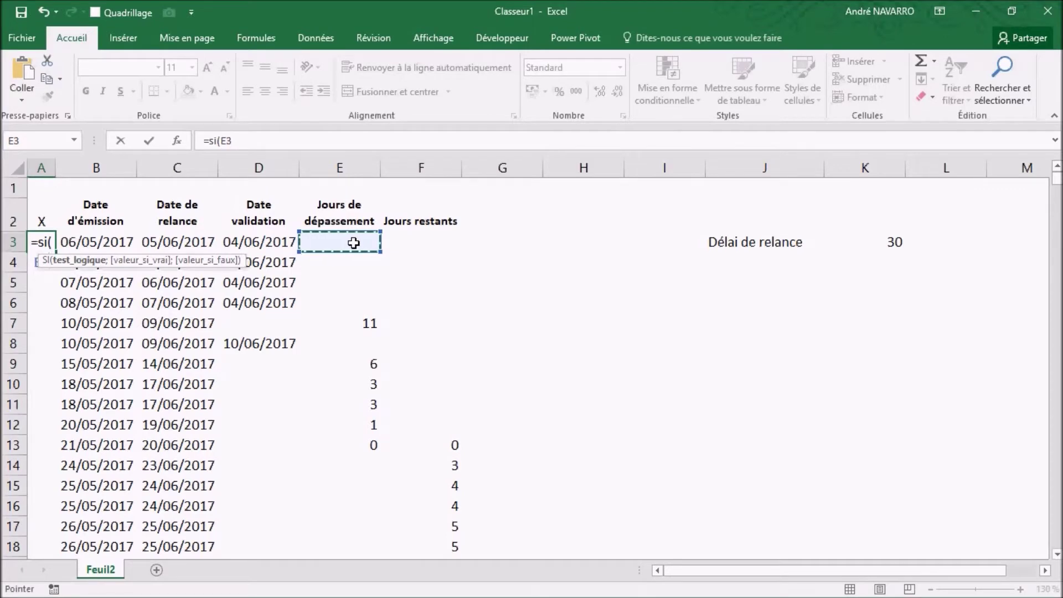
text(=)
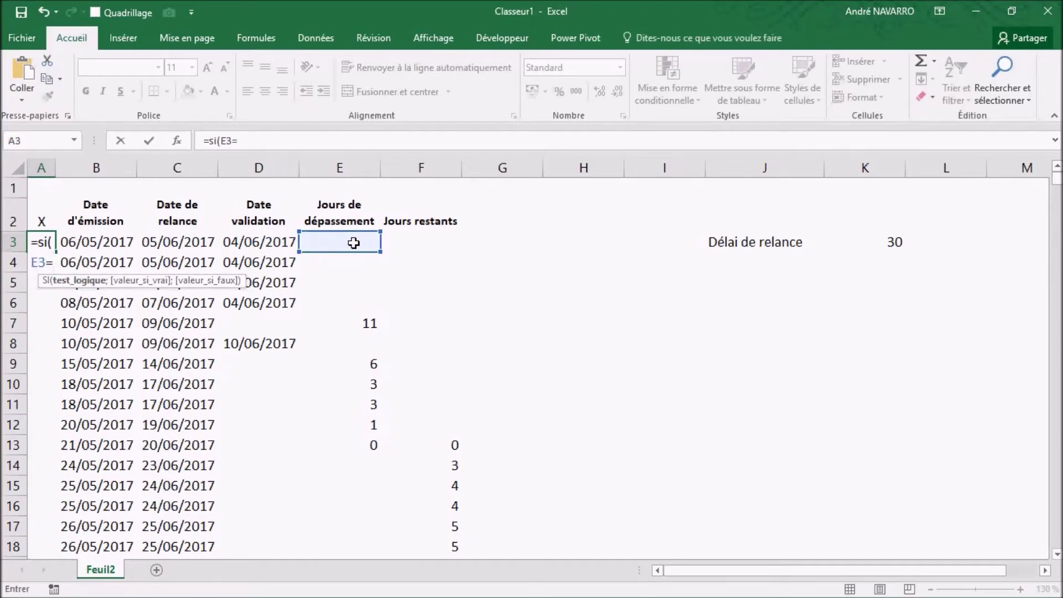
text("")
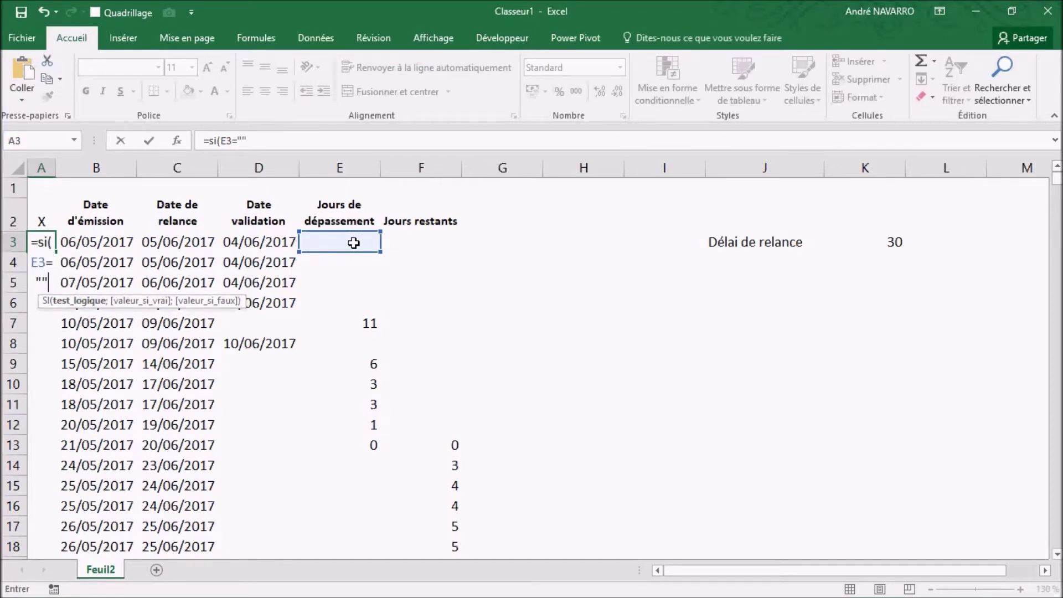
text(;)
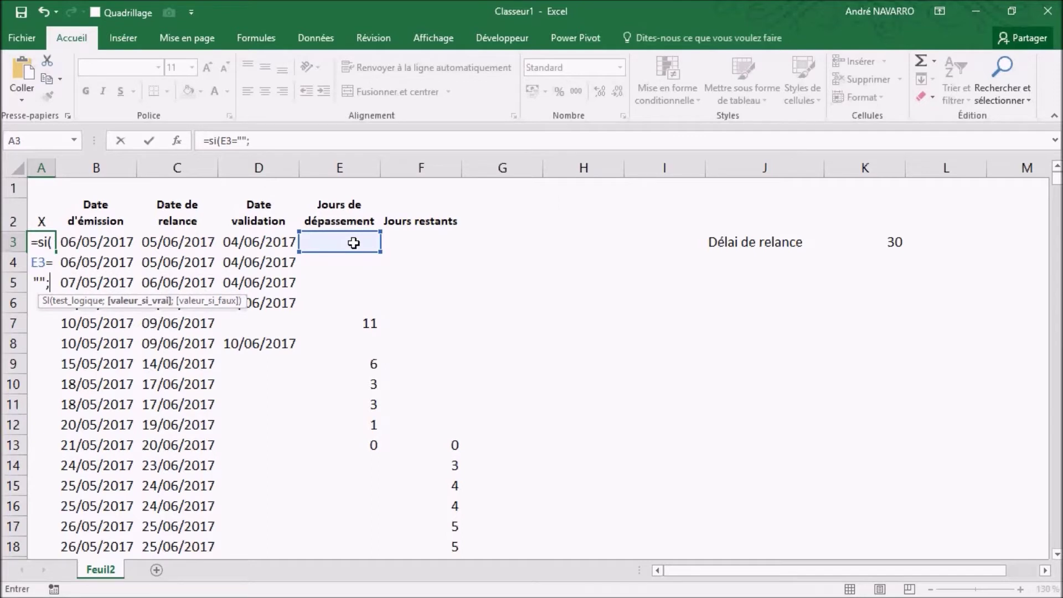
text("";)
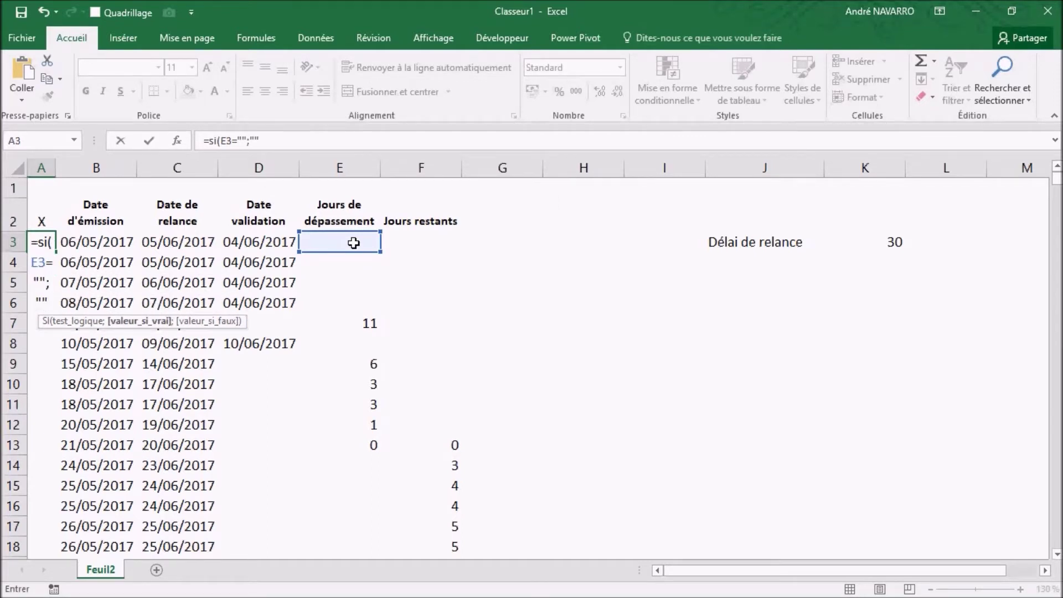
text(")
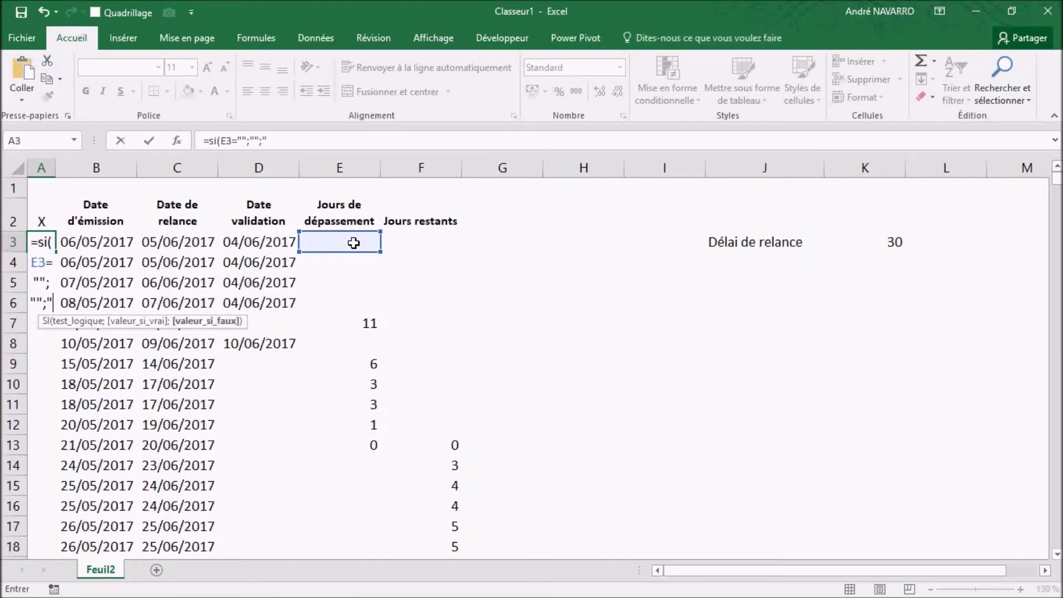
text(X)
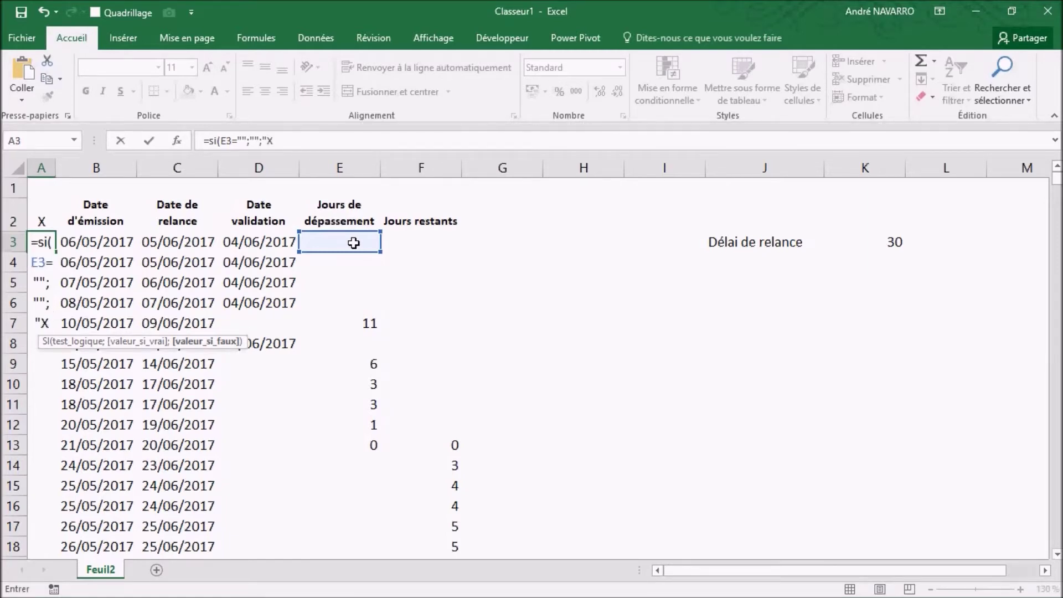
text("))
key(Return)
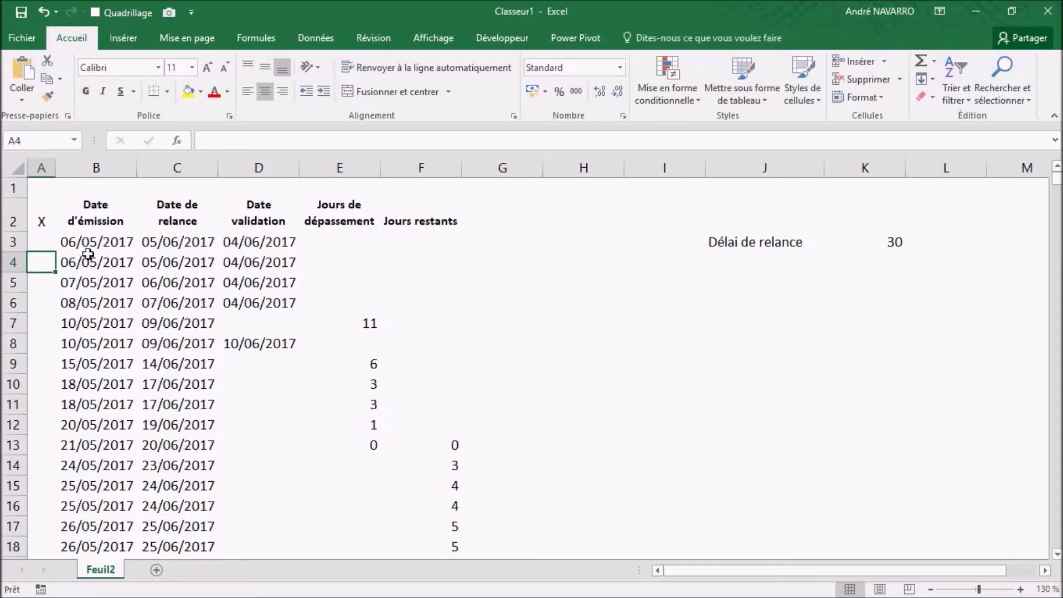
Fill the X formula from A3 down to the last dated row, A32.
click(44, 237)
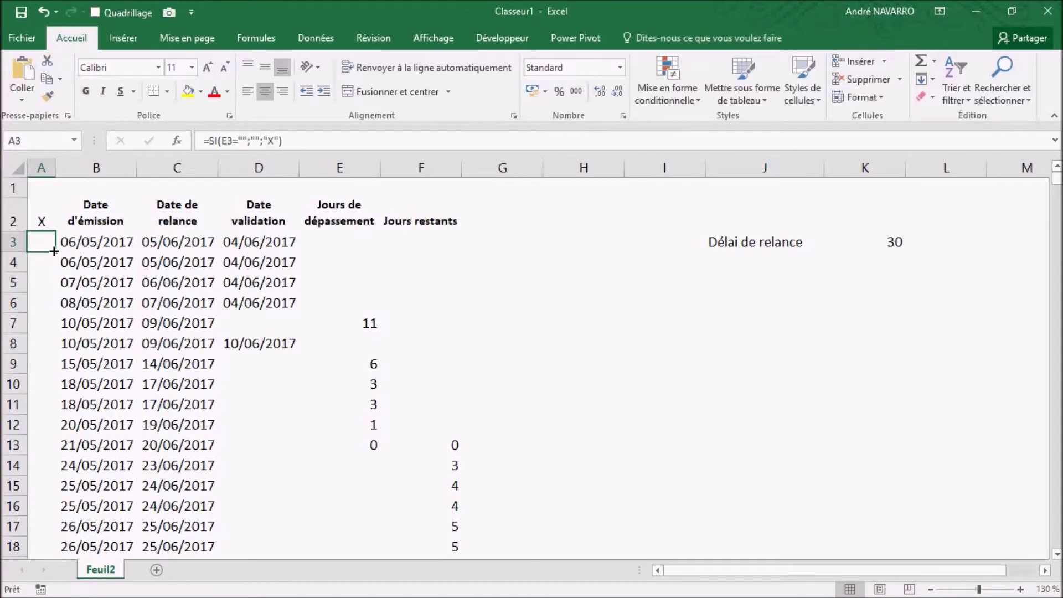
double_click(55, 252)
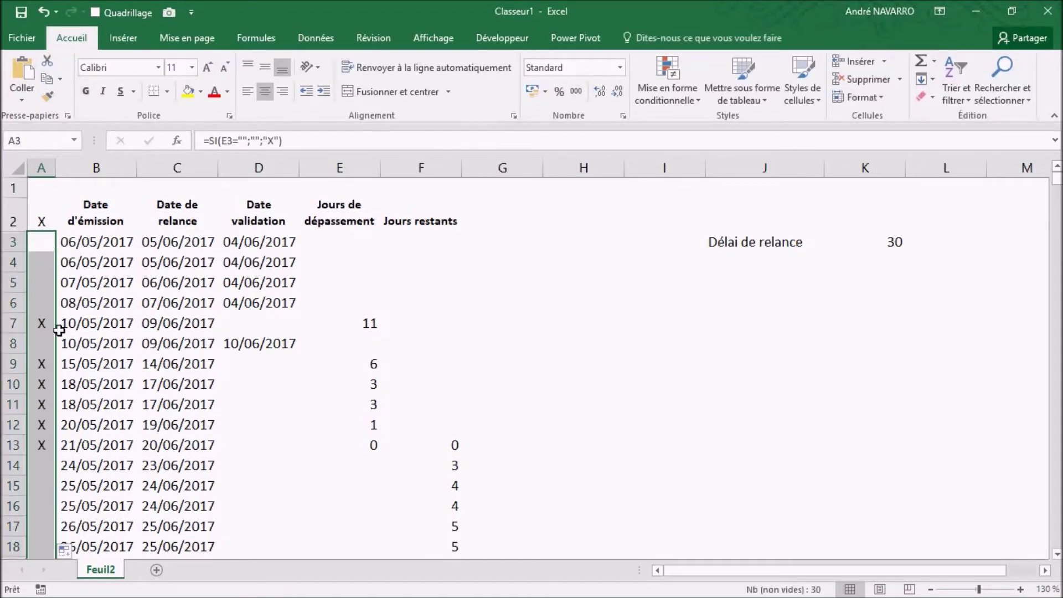
scroll(144, 374, down, 6)
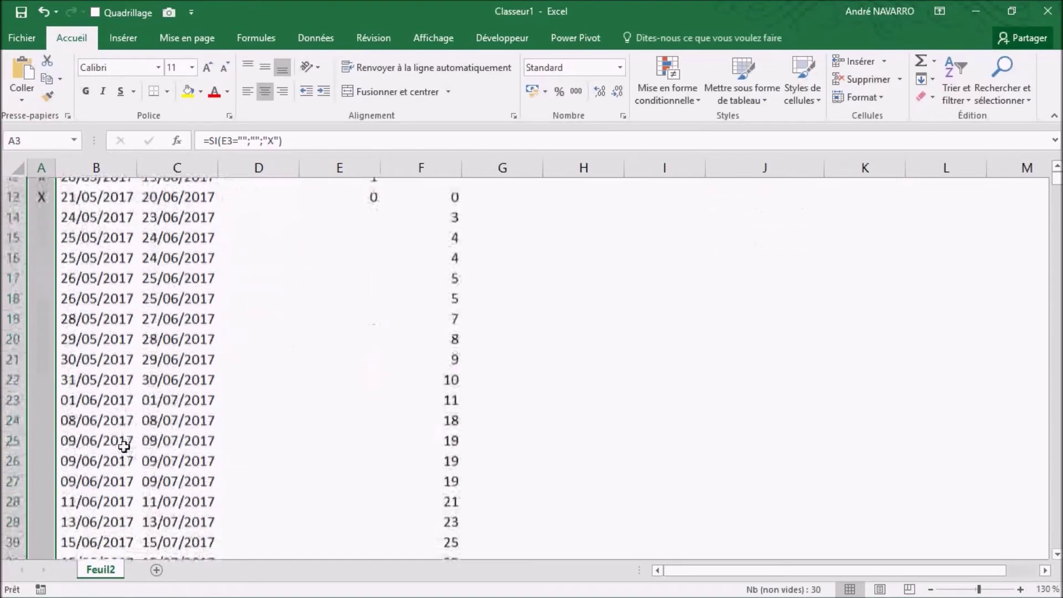
scroll(130, 426, up, 6)
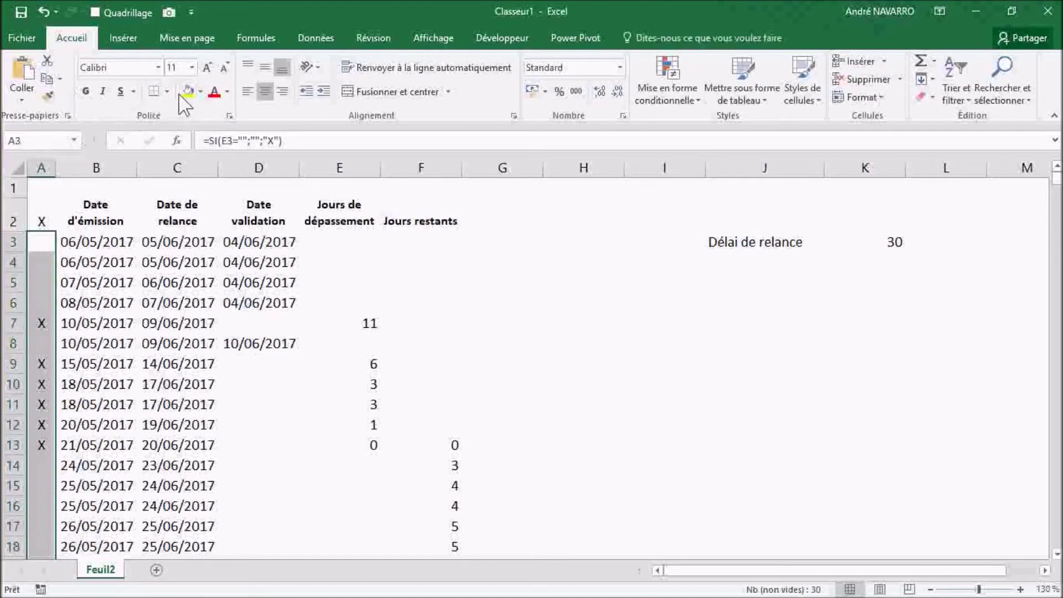
Format the X marks in A3:A32 as bold red text.
click(215, 91)
click(86, 92)
click(140, 363)
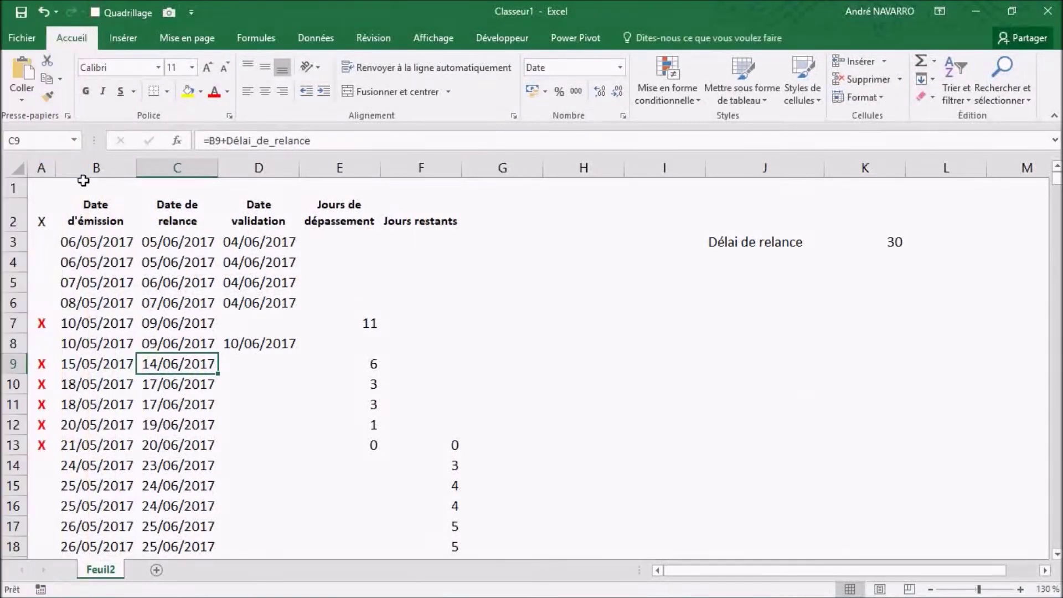
Select A3:F32 and start a new conditional formatting rule that uses a formula to determine which cells to format.
click(41, 243)
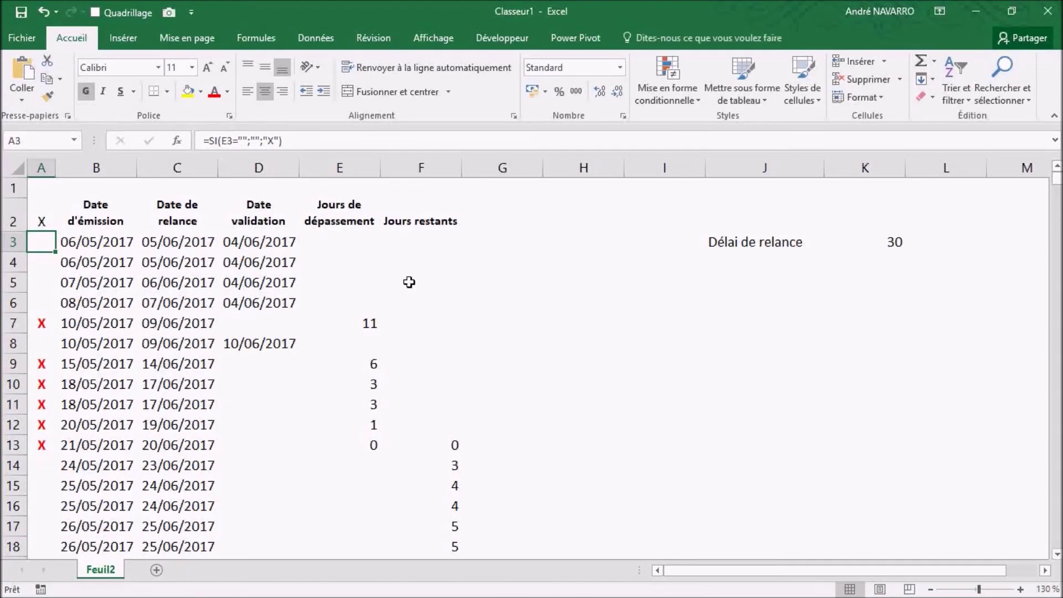
scroll(406, 277, down, 7)
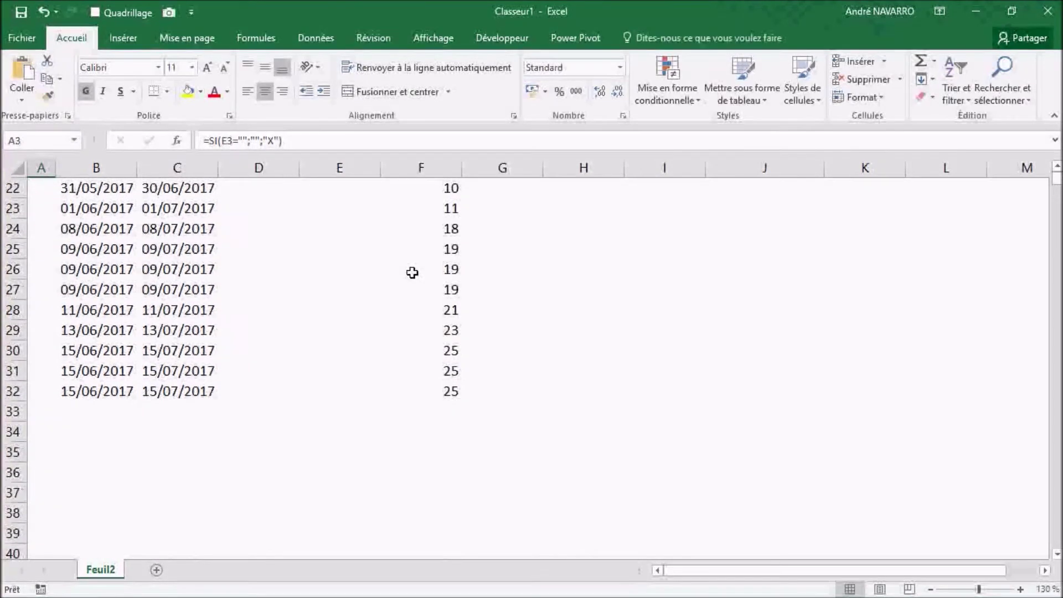
shift+click(442, 391)
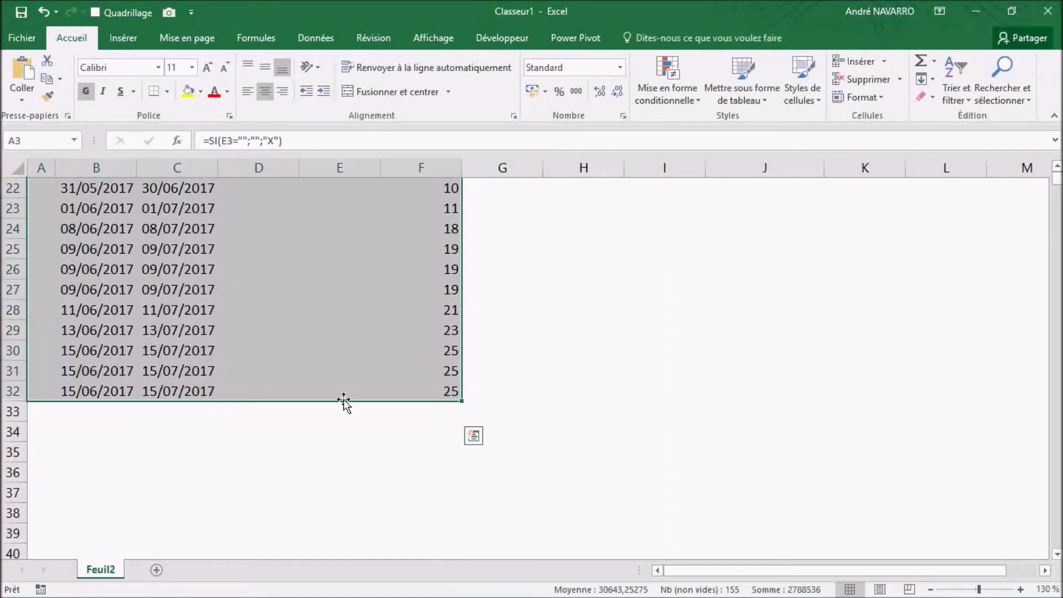
scroll(322, 439, up, 7)
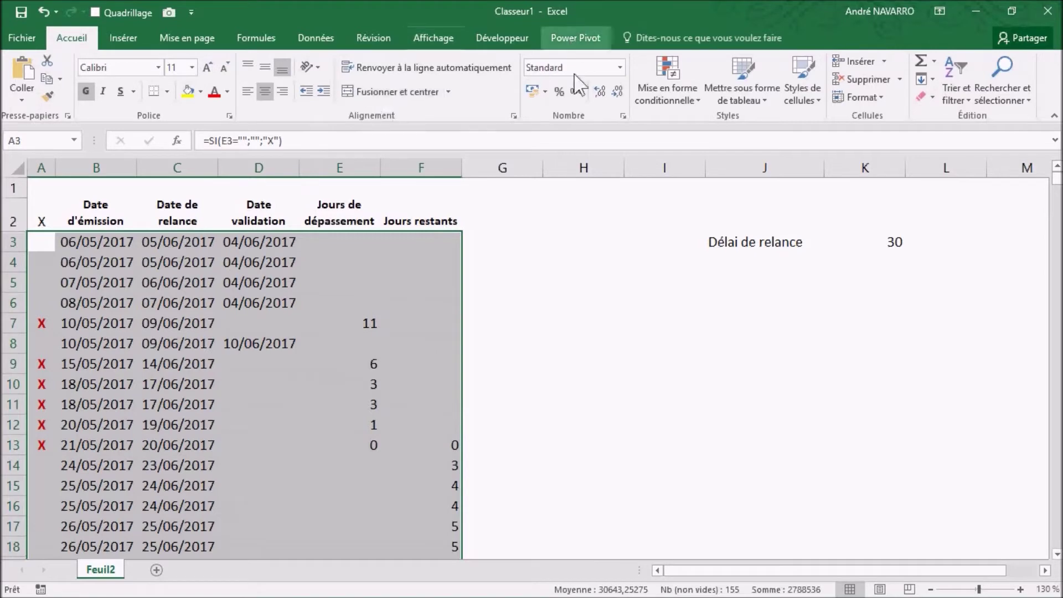
click(697, 103)
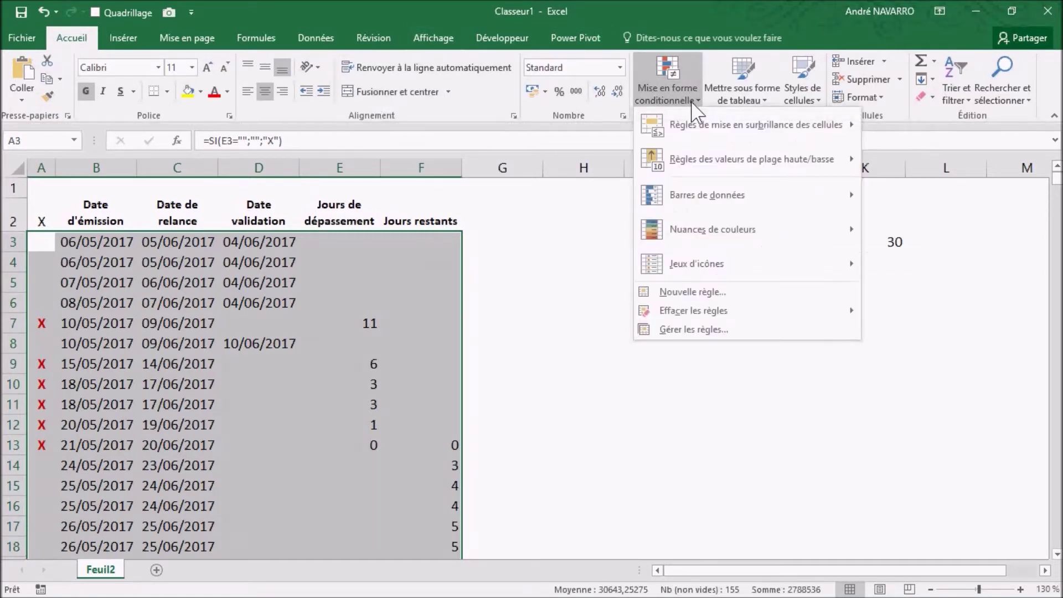
click(678, 294)
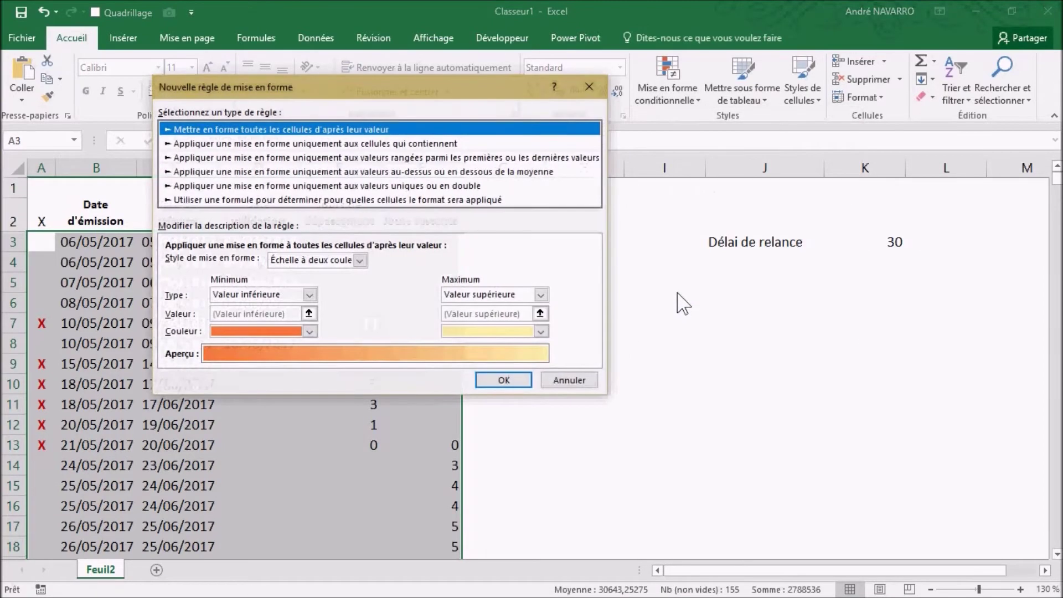
drag(357, 86, 681, 99)
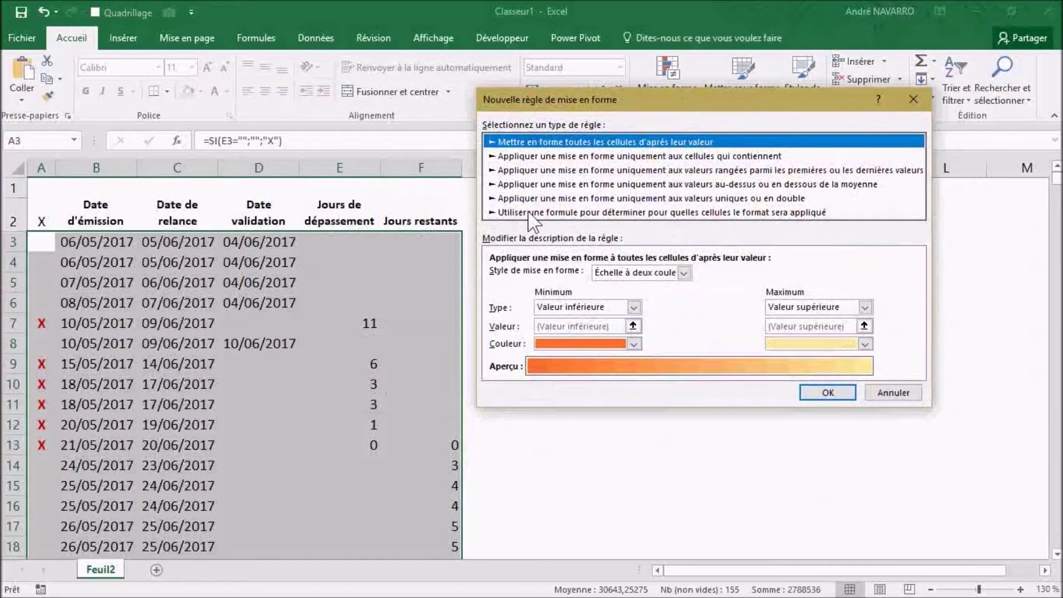
click(644, 212)
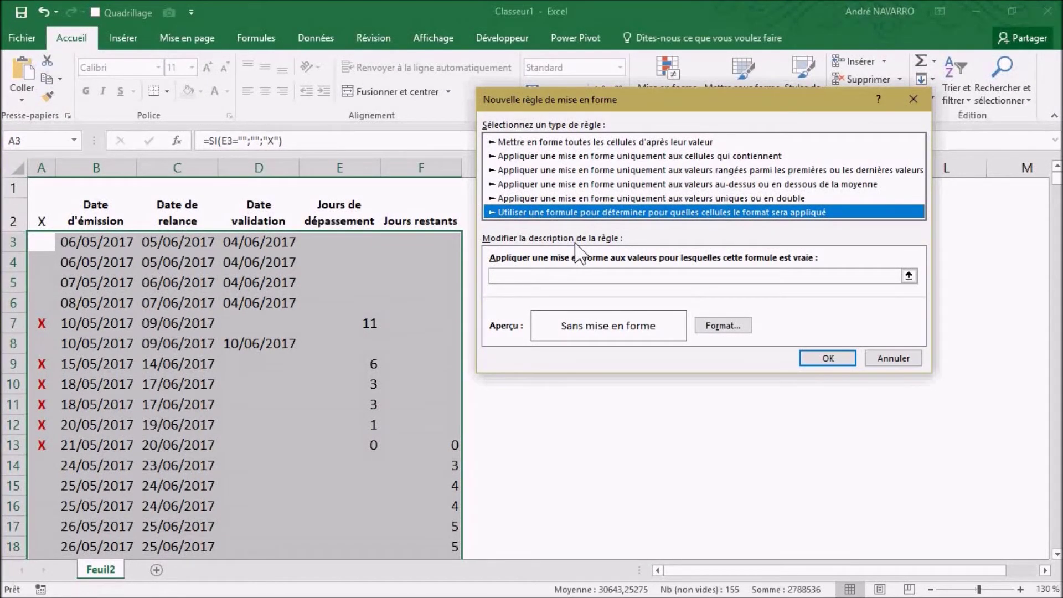
Enter =$D3<>"" as the rule's formula, locking only column D so that each row tests its own validation date.
click(495, 276)
click(253, 242)
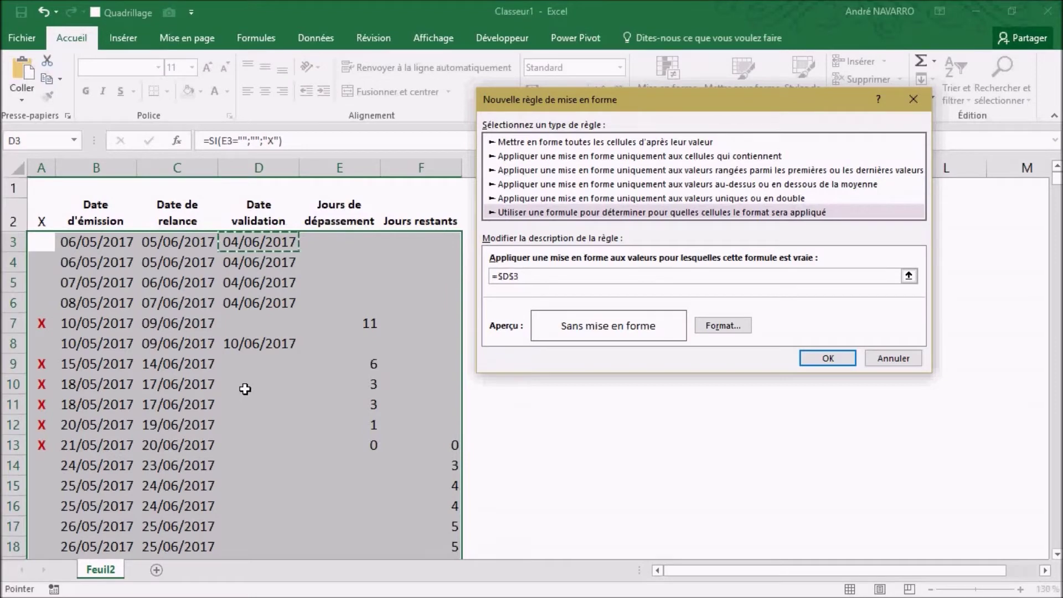
key(F4)
key(F4)
key(F4)
key(F4)
key(F4)
key(F4)
text(<>)
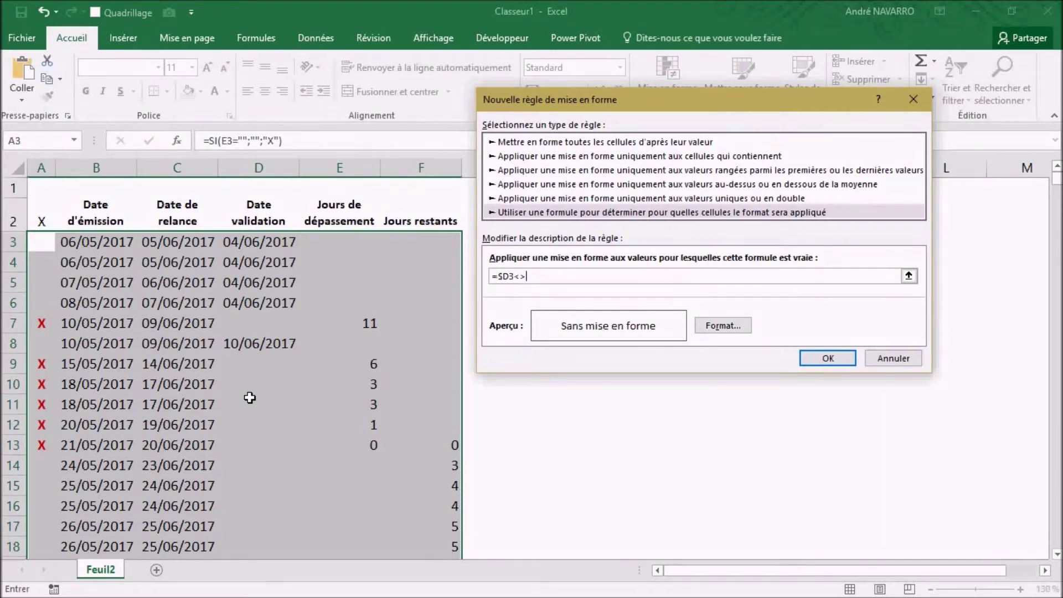
text("")
Give the rule a strikethrough, dark grey font format and apply it to the selected table rows.
click(718, 331)
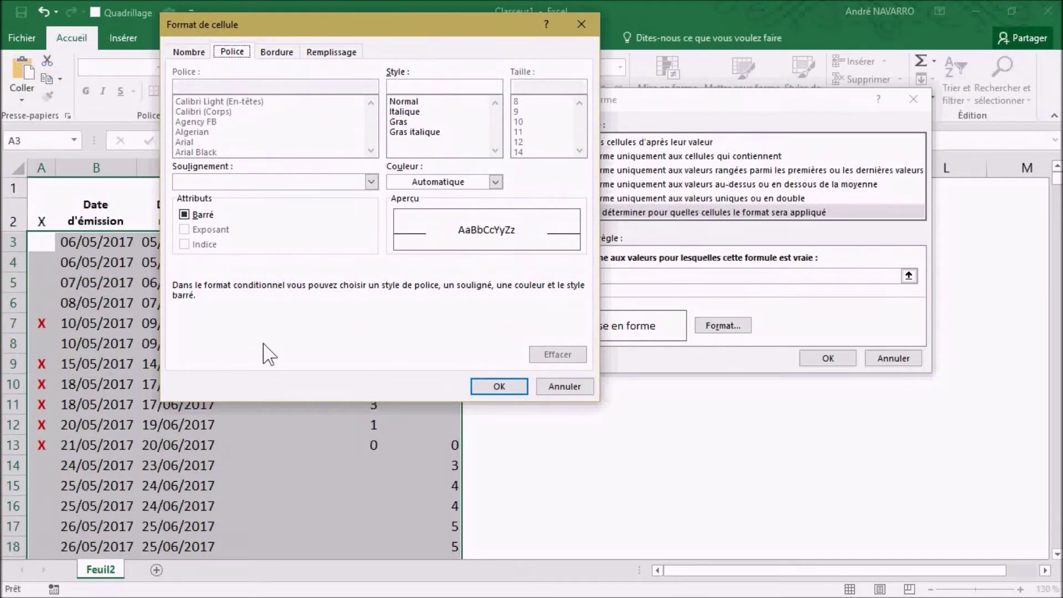
click(184, 215)
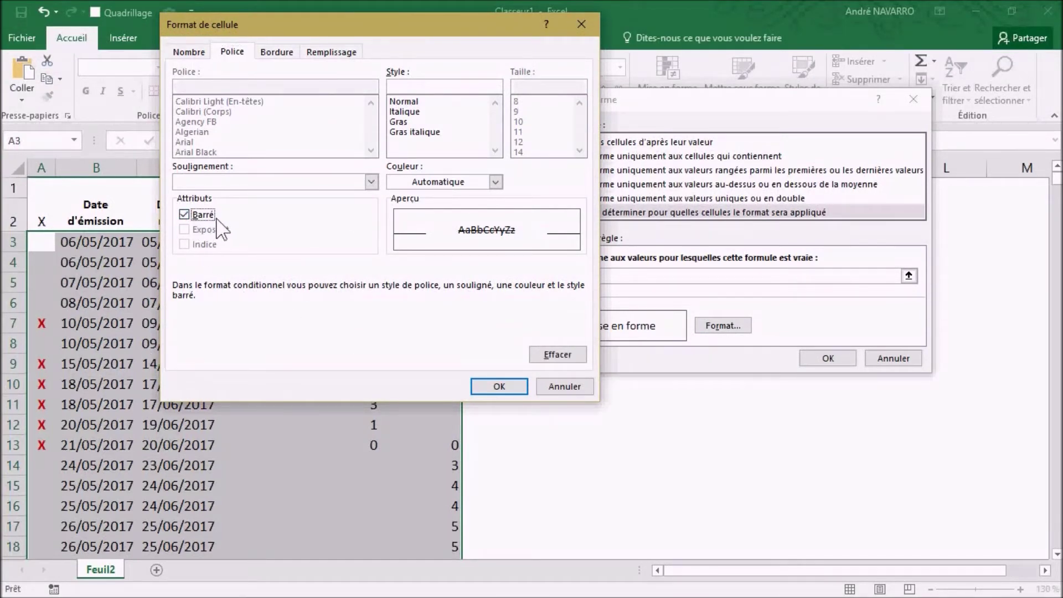
click(495, 182)
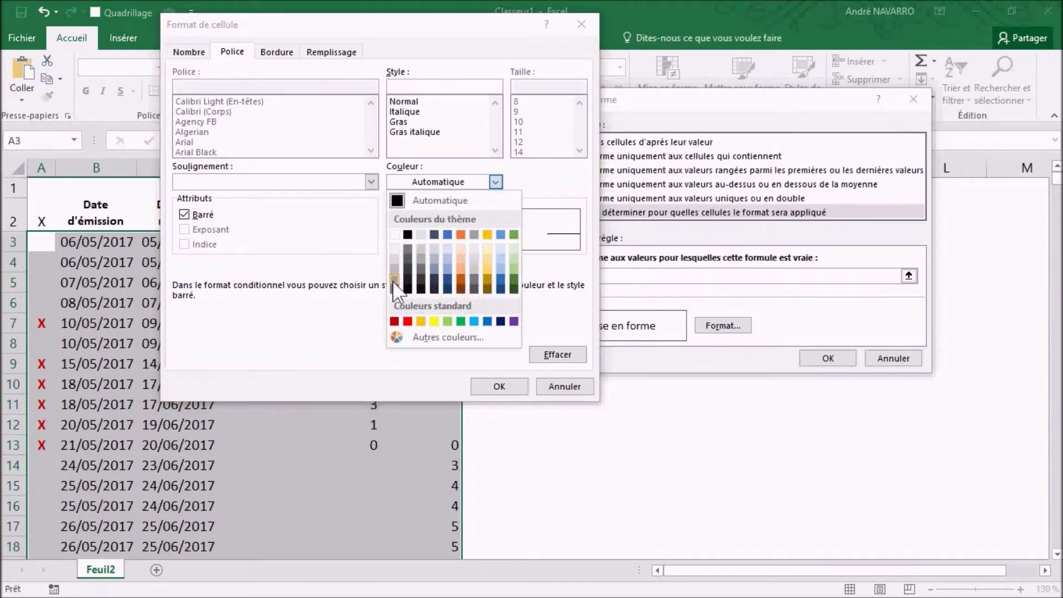
click(421, 269)
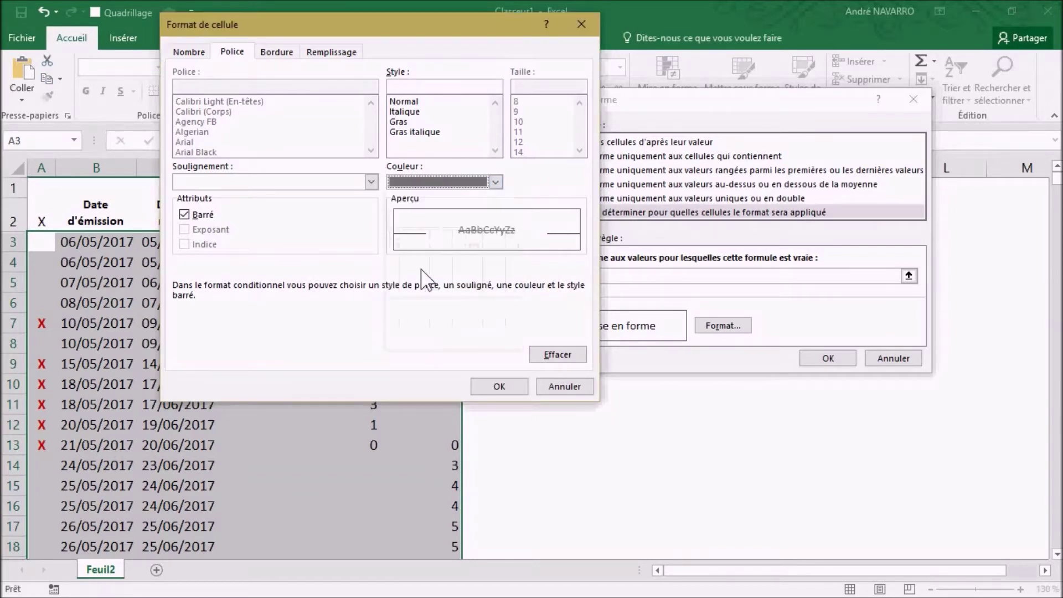
click(502, 387)
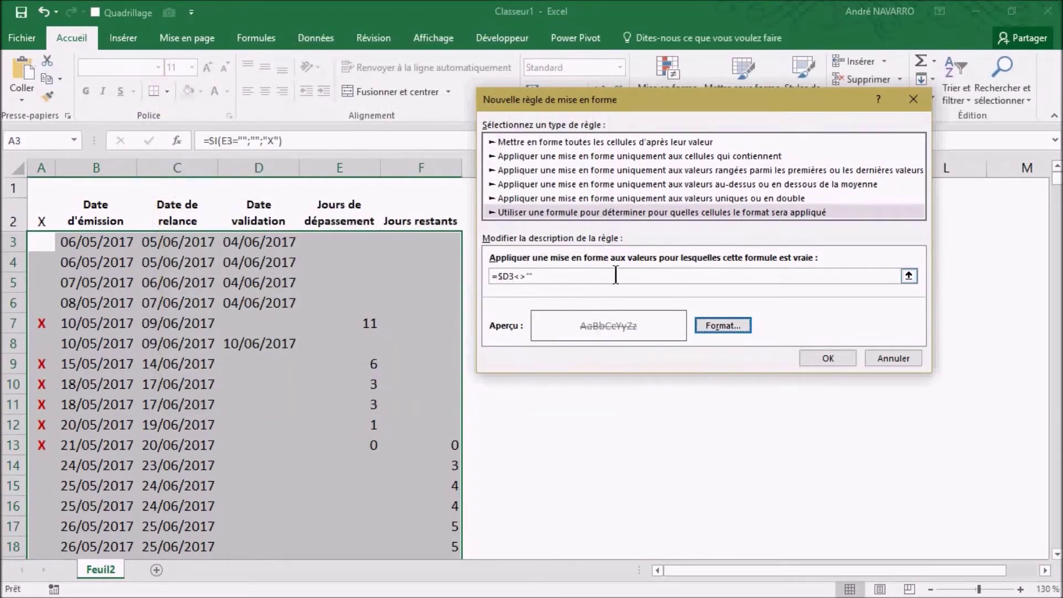
click(828, 358)
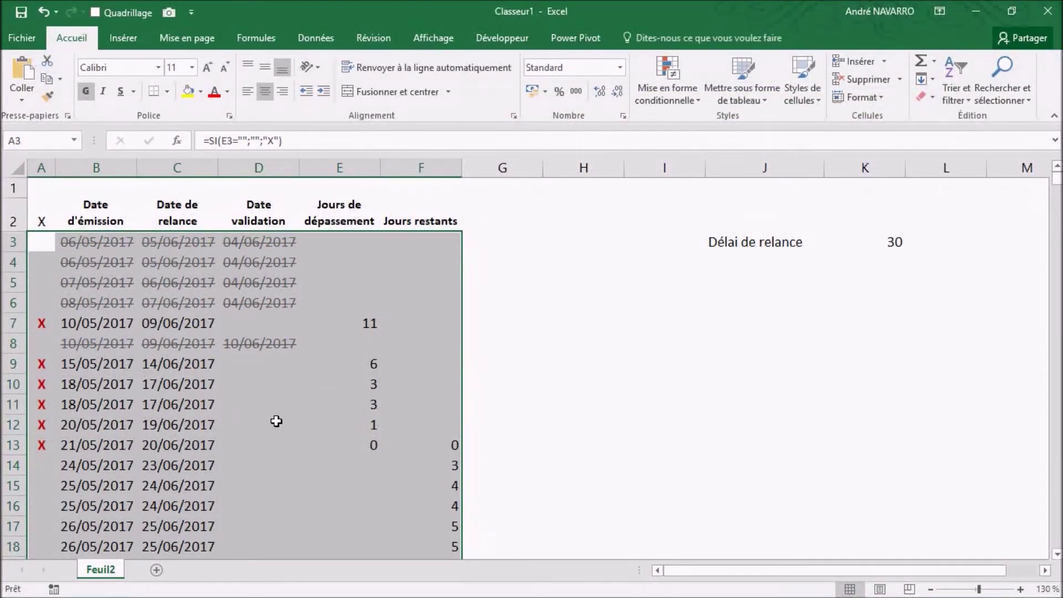
Enter the validation date 15/06/2017 in D9 to test the strikethrough rule.
scroll(274, 409, down, 3)
click(268, 370)
scroll(247, 402, up, 3)
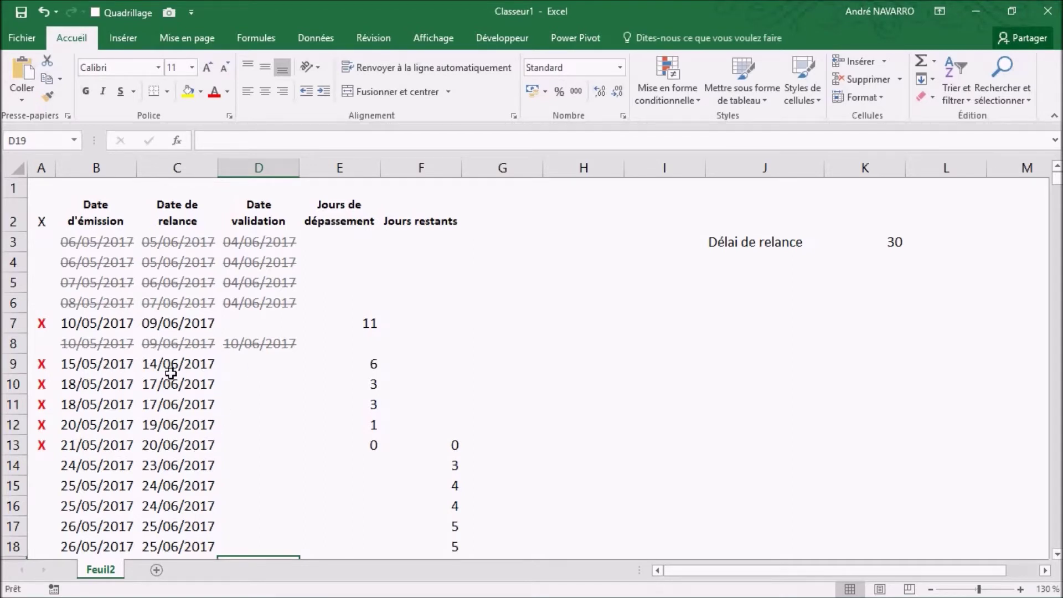
click(256, 364)
text(15/0)
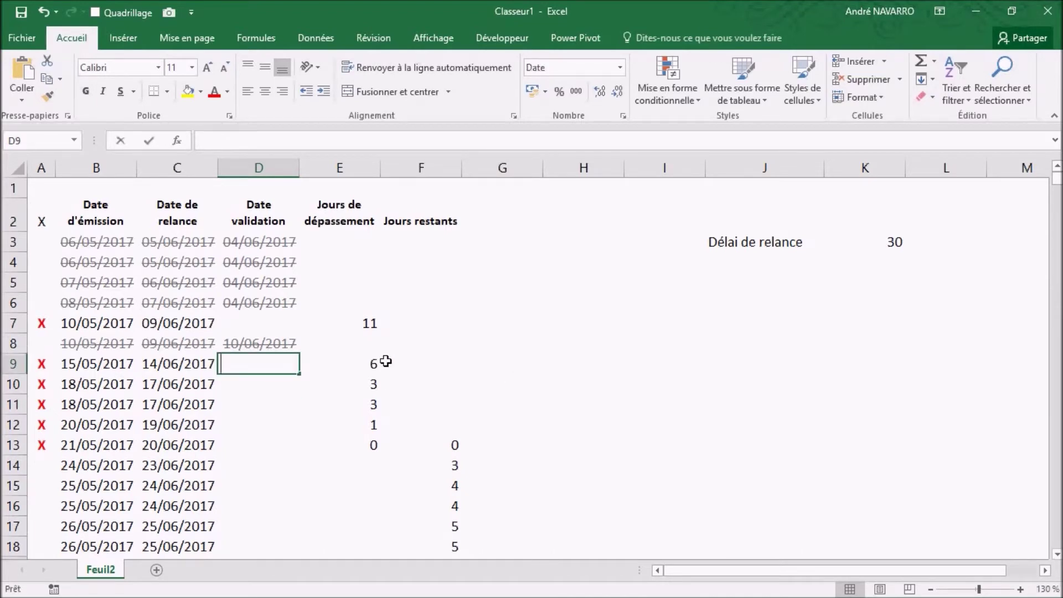
text(6/201)
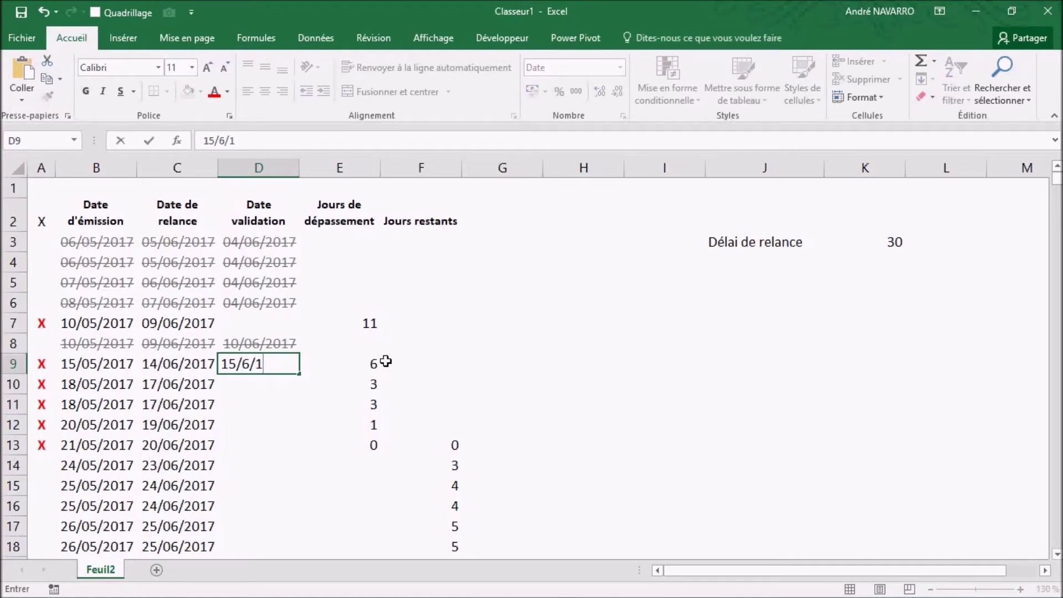
text(7)
key(Return)
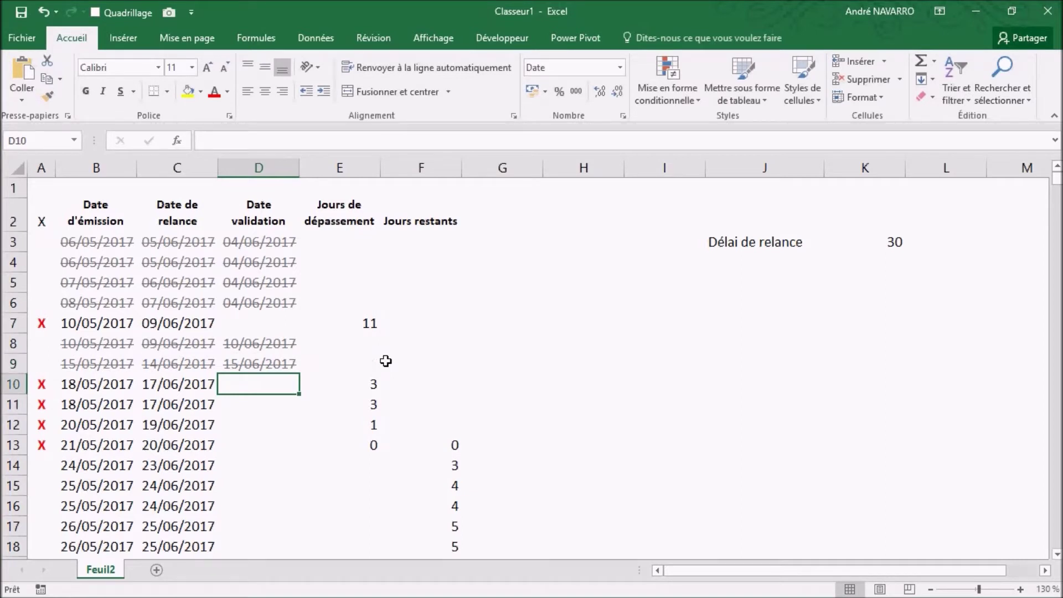
Undo the test validation date in D9, and start a formula-based conditional formatting rule for A3:F32.
key(ctrl+z)
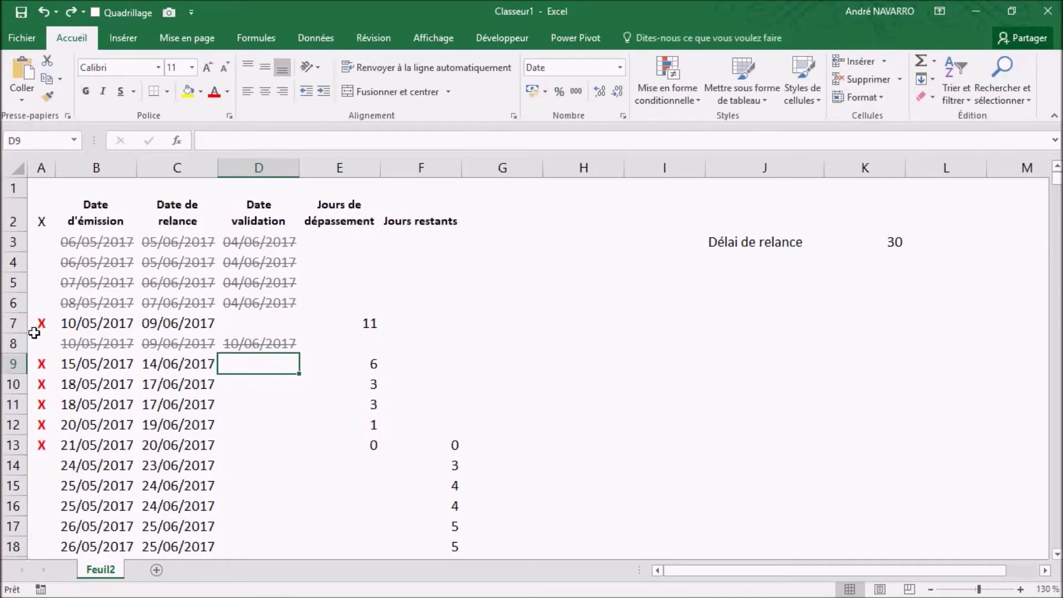
drag(41, 240, 430, 515)
click(679, 103)
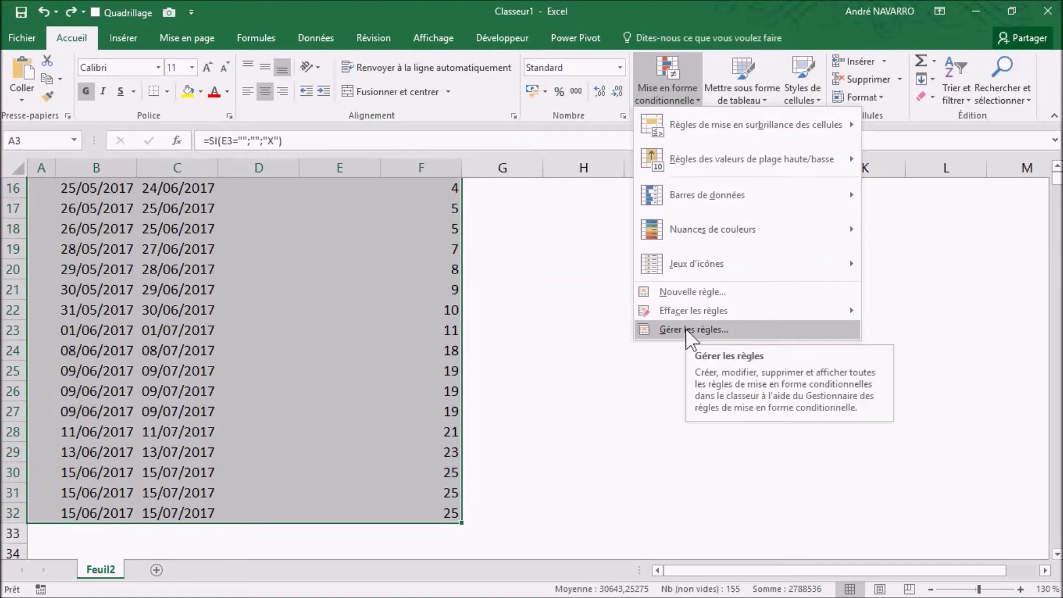
click(692, 294)
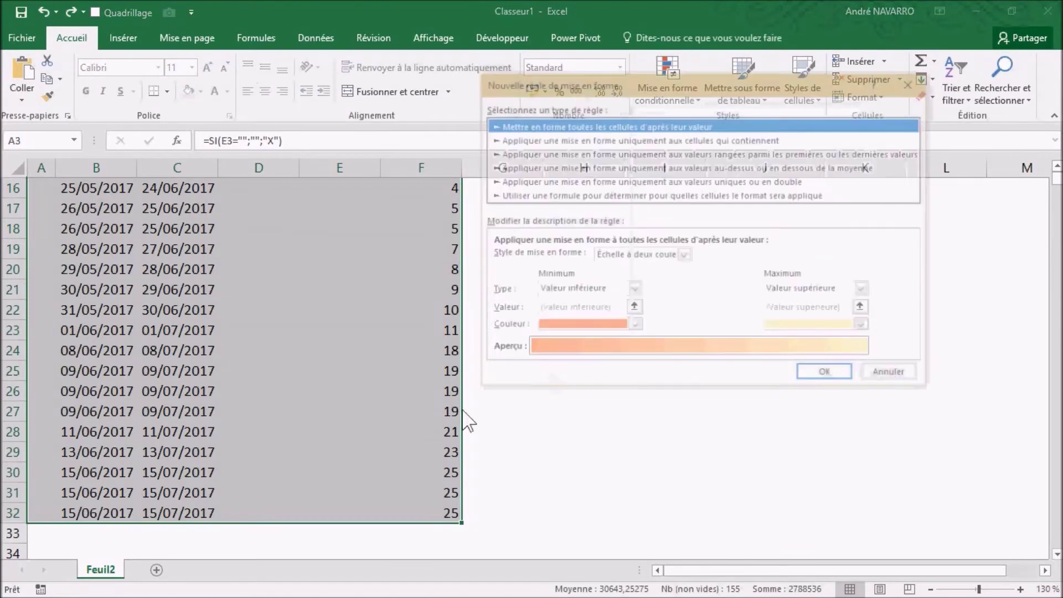
click(625, 194)
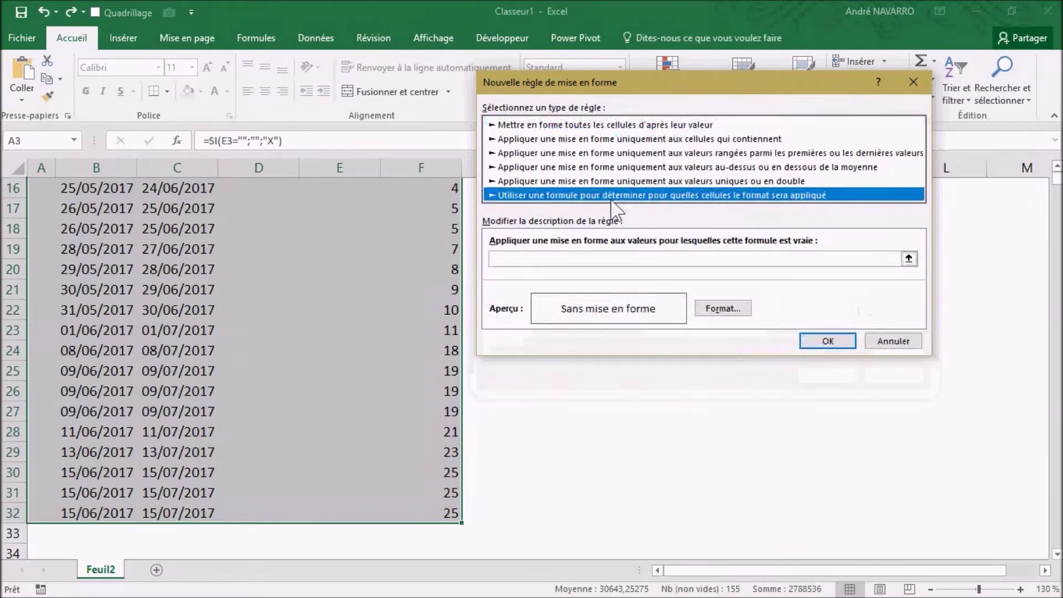
Enter =$E3<>"" as the rule's formula, locking only column E so that each row tests its own overdue days.
click(510, 260)
scroll(238, 343, up, 5)
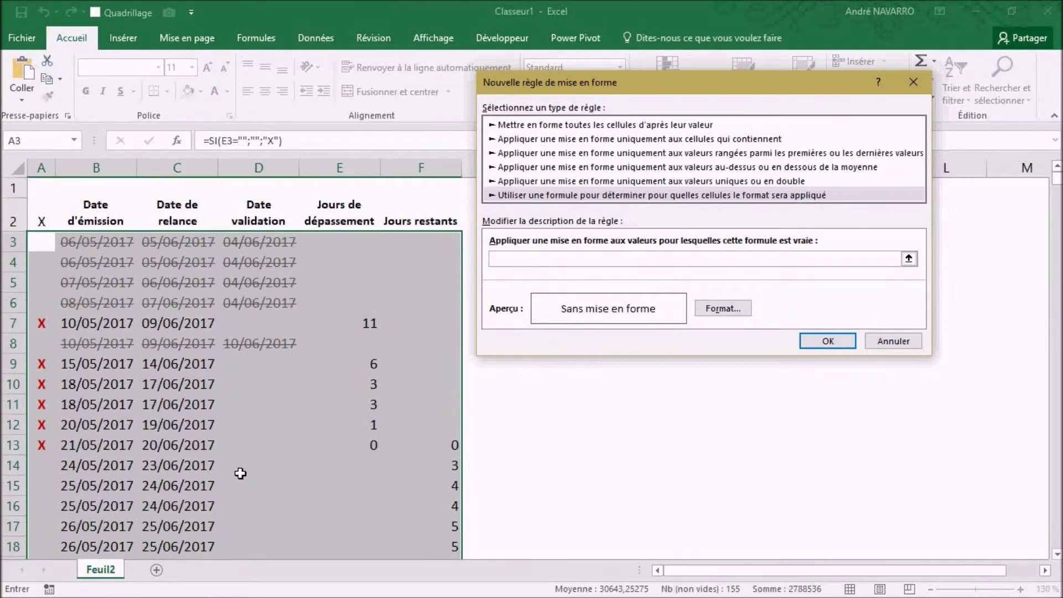
click(343, 244)
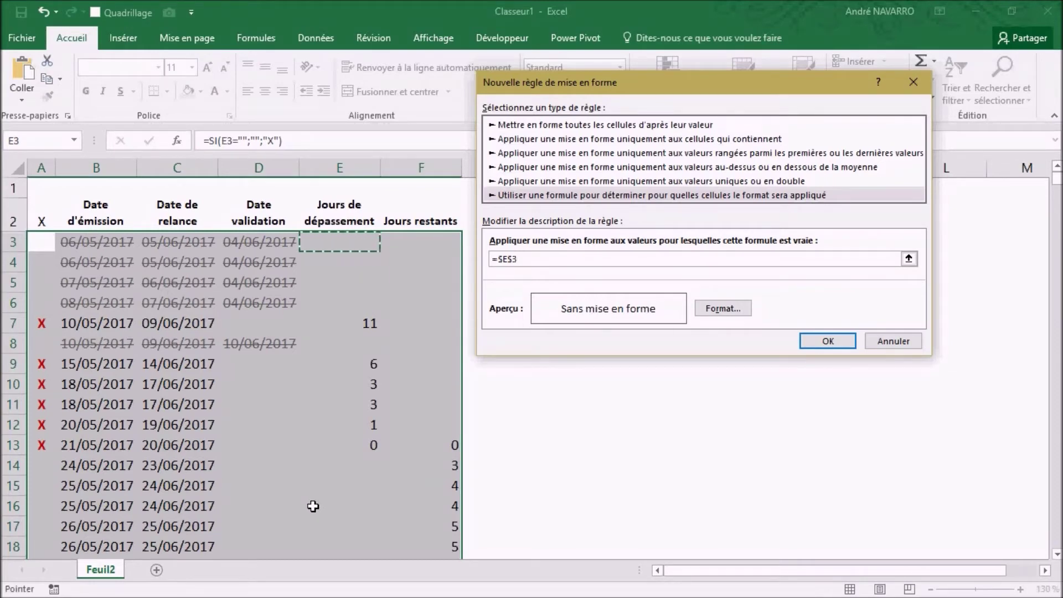
key(F4)
key(F4)
text(<>)
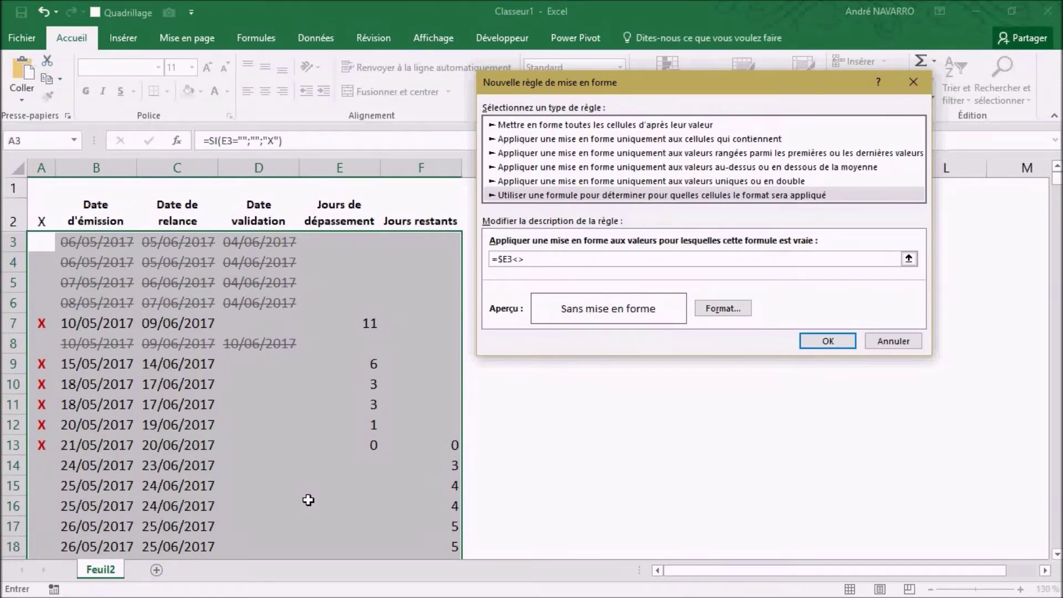
text("")
Give the rule a bold, dark red font format and apply it to the selected table rows.
click(718, 312)
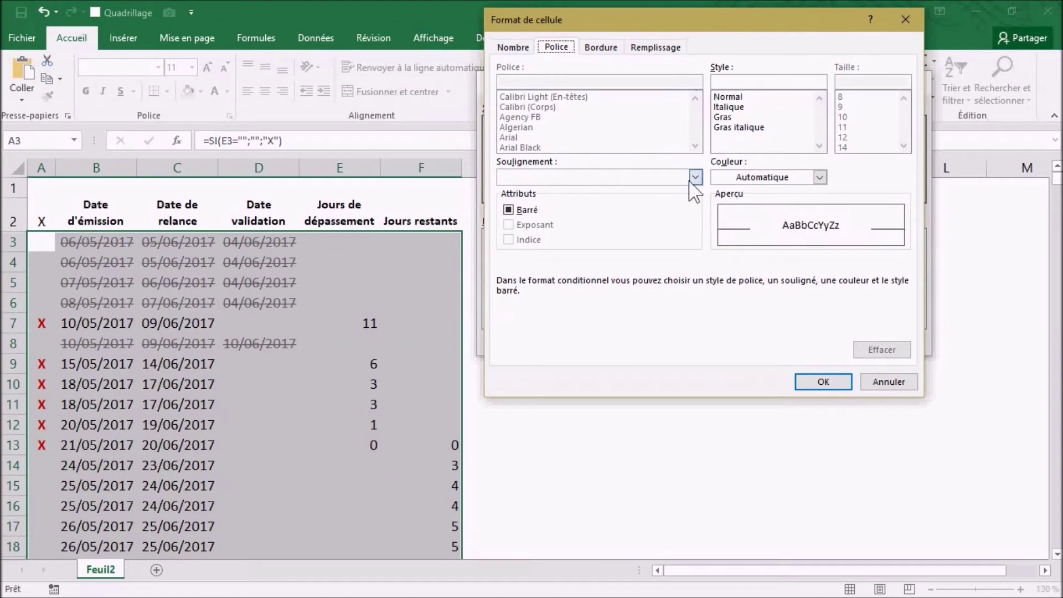
click(722, 118)
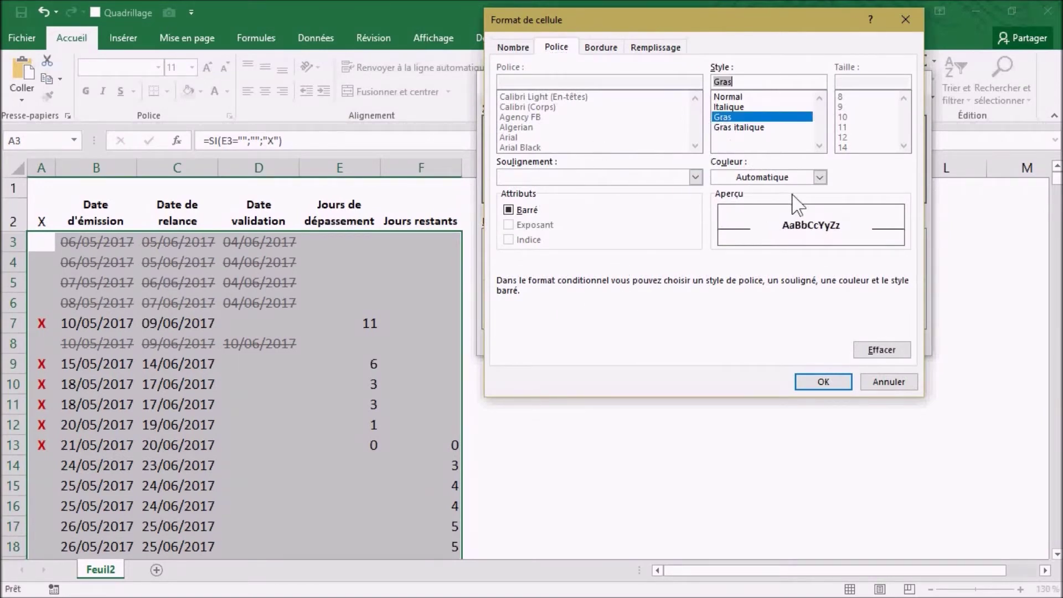
click(819, 177)
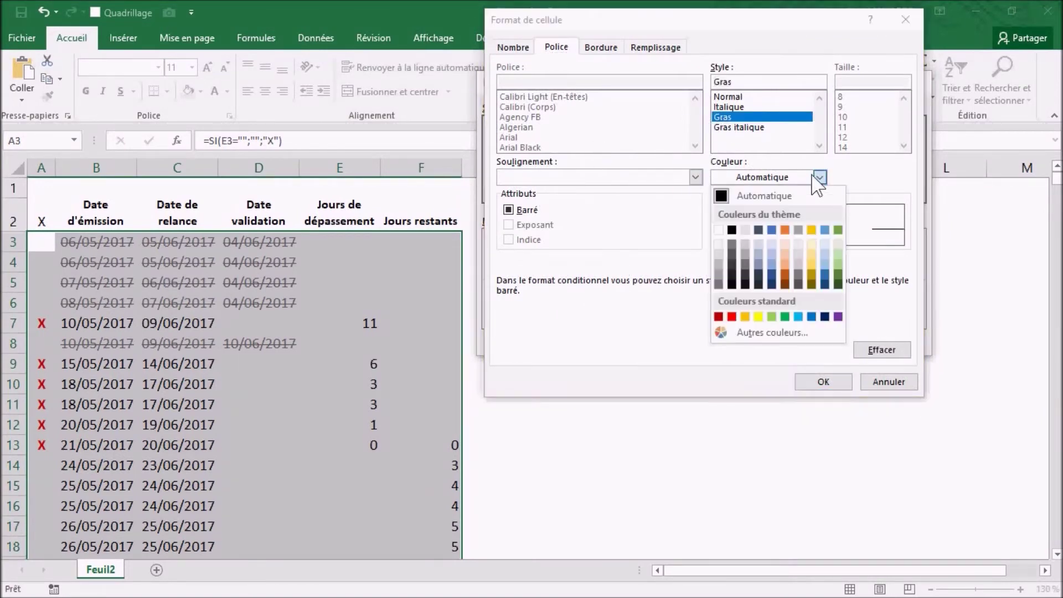
click(718, 316)
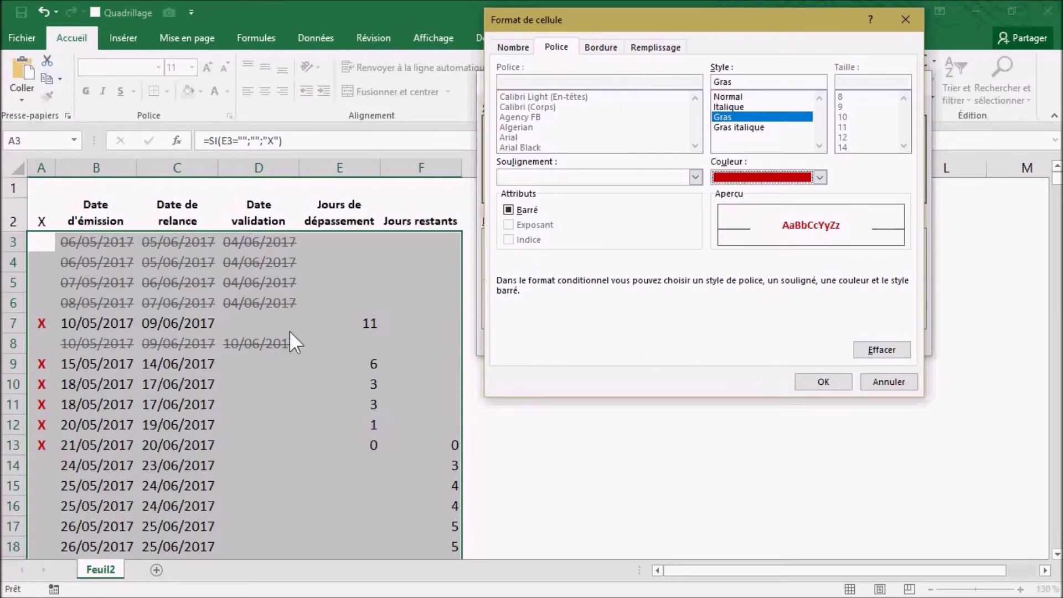
click(813, 382)
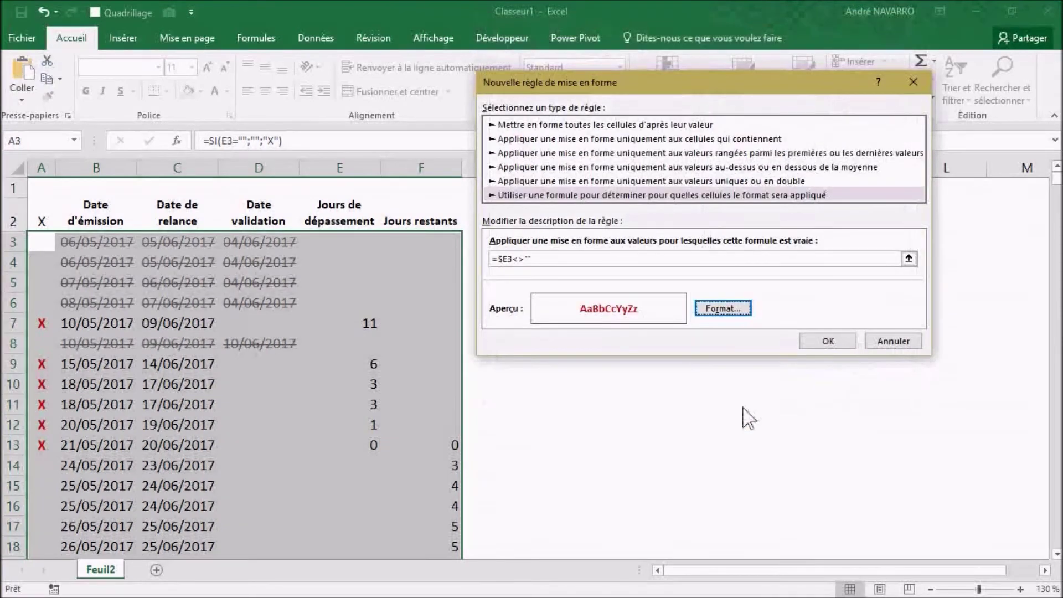
click(830, 340)
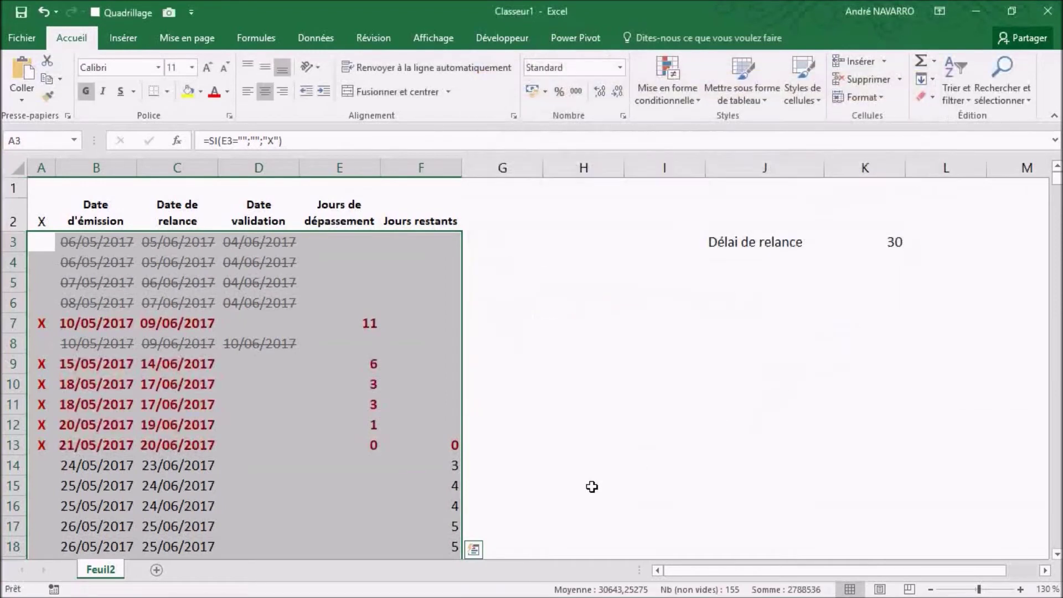
Examine overdue cells E11 and E13 and review the conditional formatting rules that apply to E13.
click(308, 406)
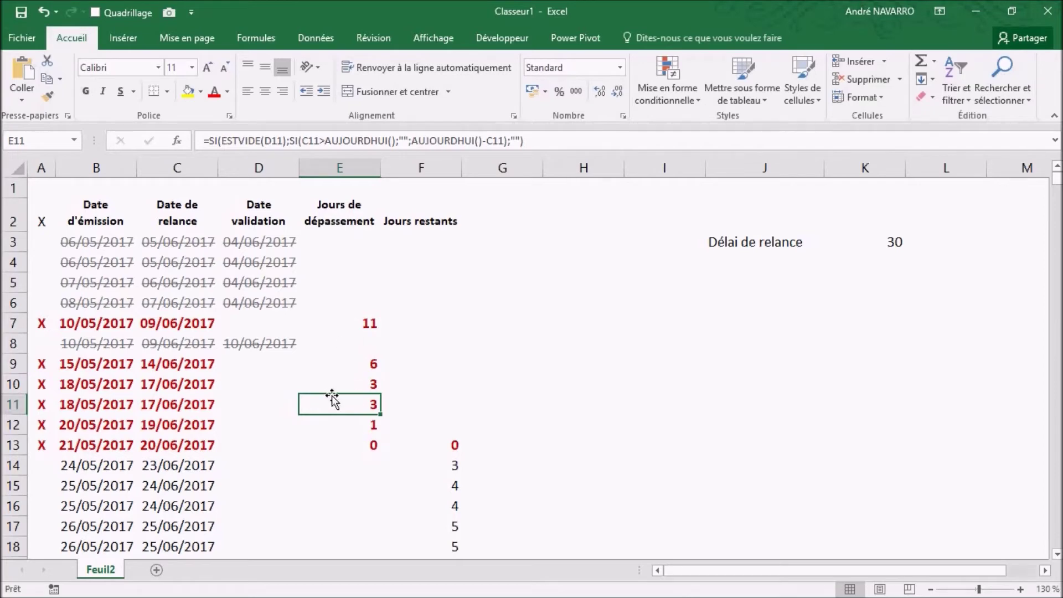
click(370, 445)
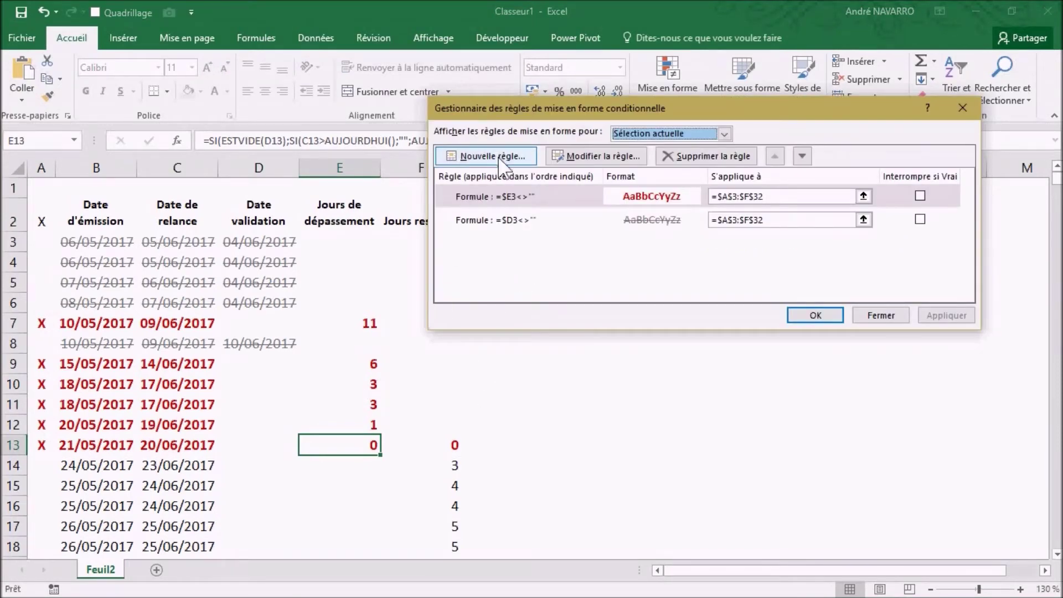
click(824, 315)
Add the label "Délai à venir" in J4 and set its value in K4 to 5.
click(735, 266)
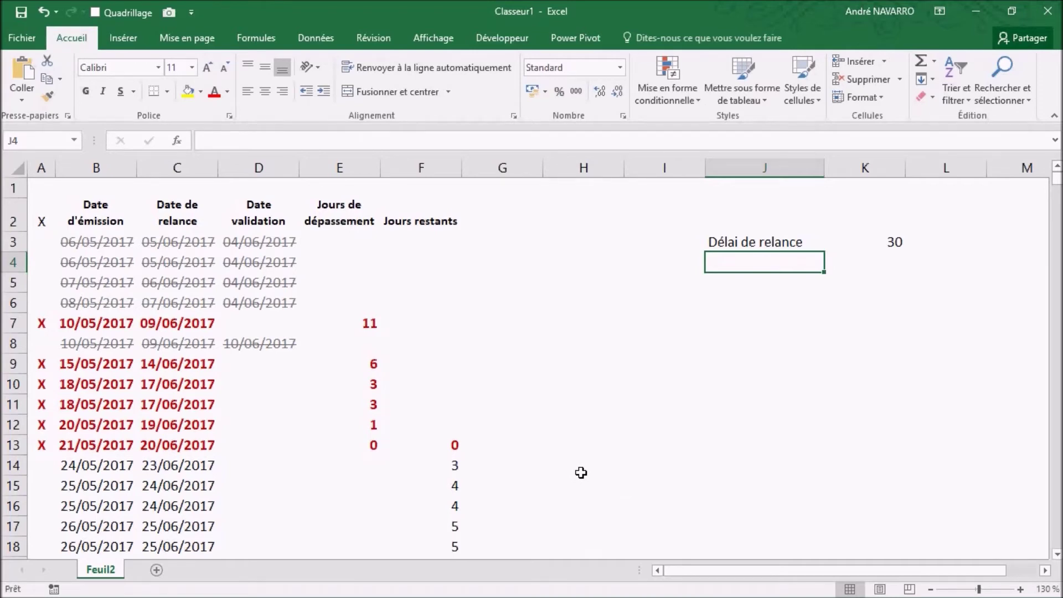
text(D)
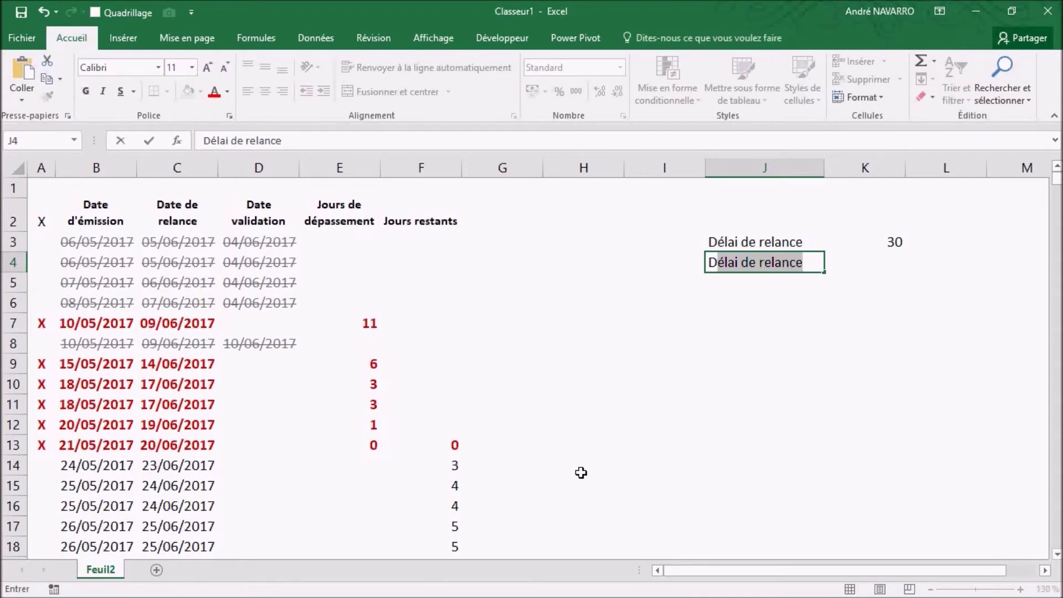
key(Escape)
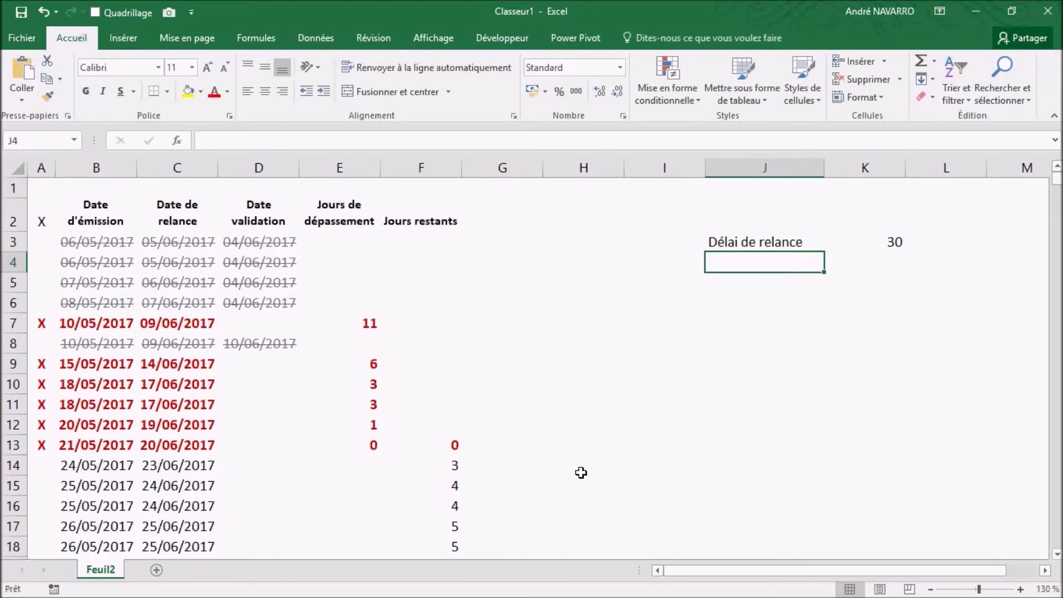
text(Délai)
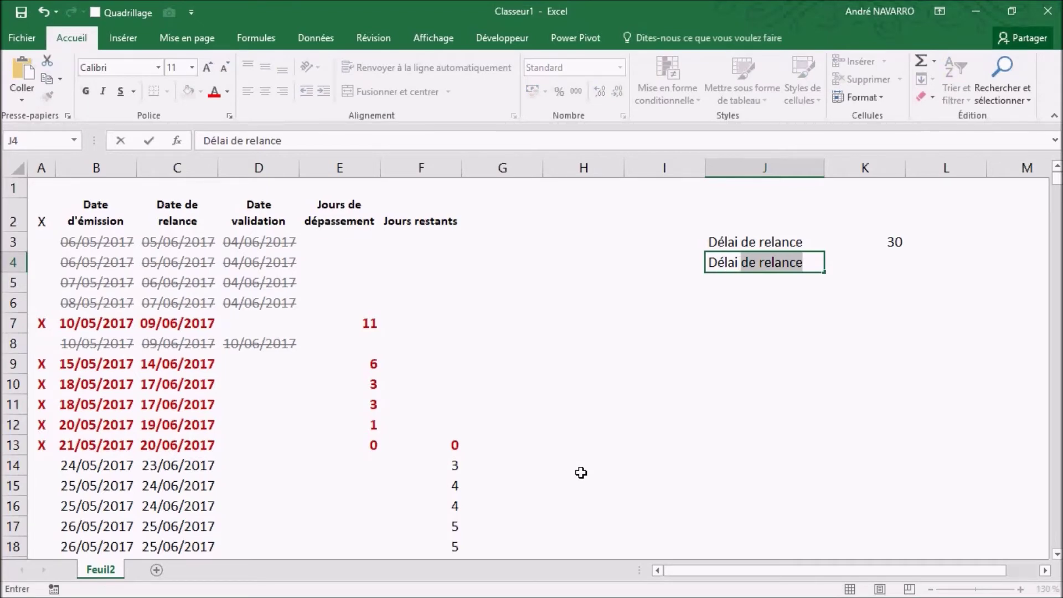
text(à venir)
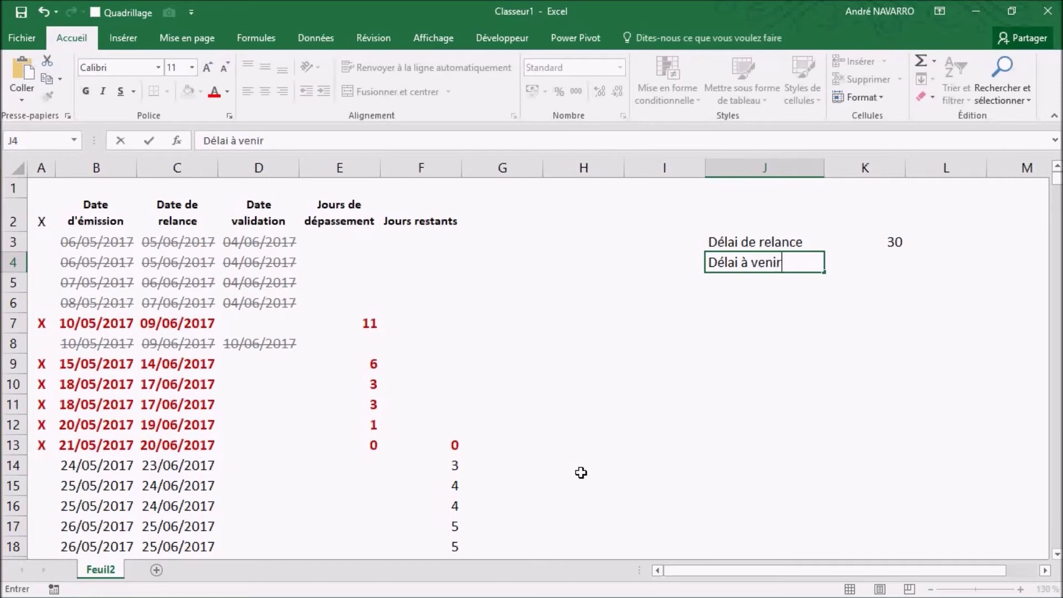
key(Tab)
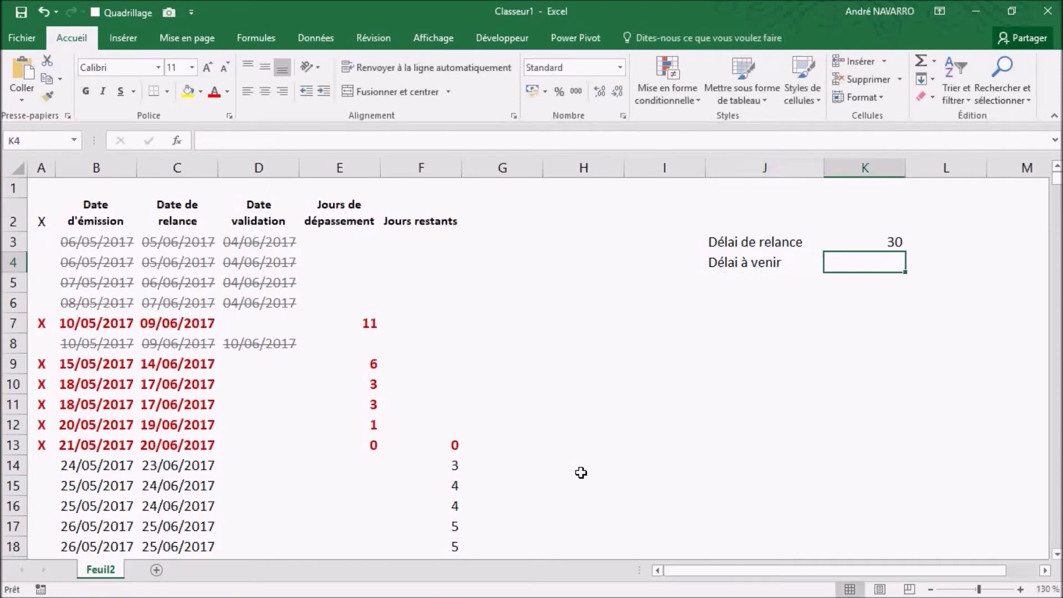
text(5)
key(Return)
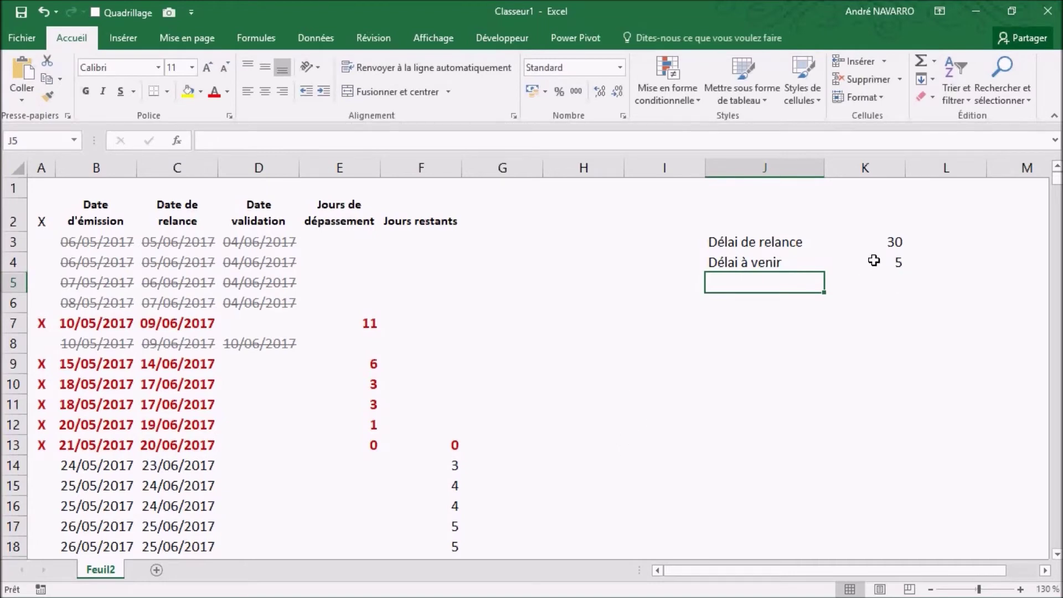
click(868, 268)
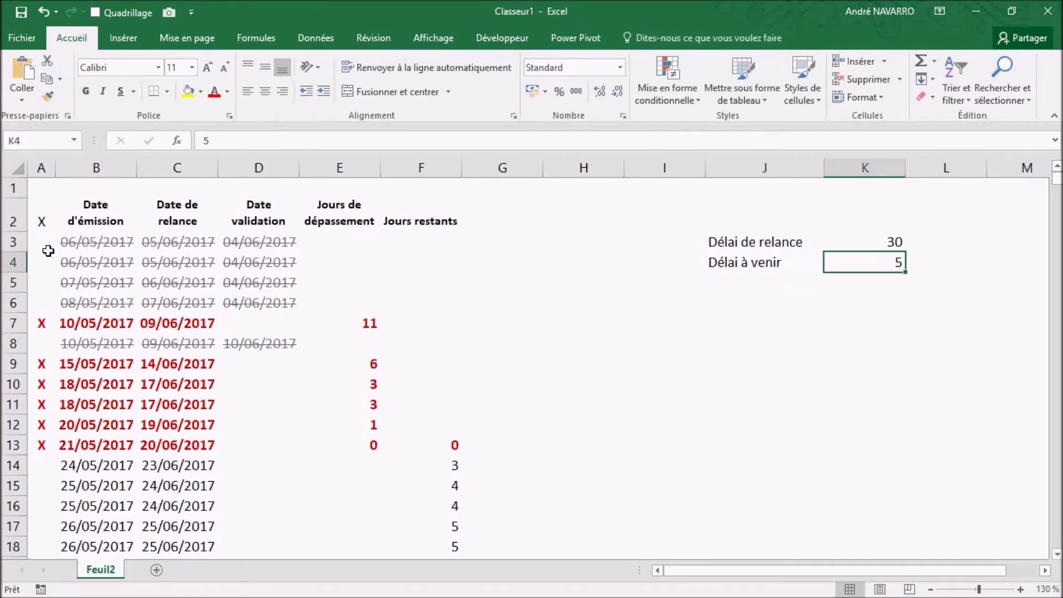
Select A3:F32 and start another conditional formatting rule that uses a formula to determine the formatted cells.
drag(39, 237, 431, 532)
scroll(738, 240, up, 4)
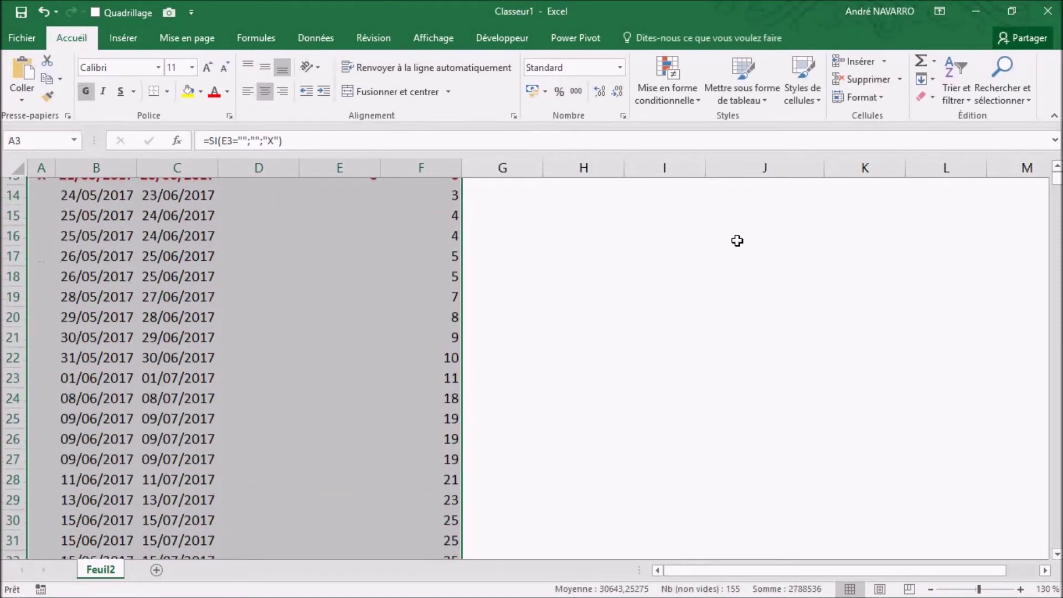
click(691, 105)
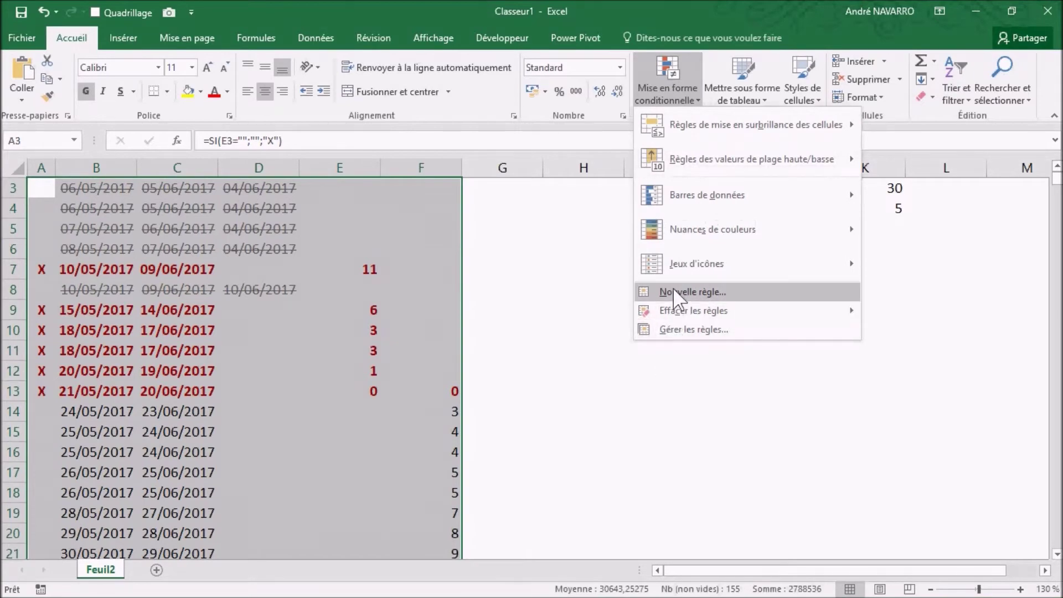
click(673, 288)
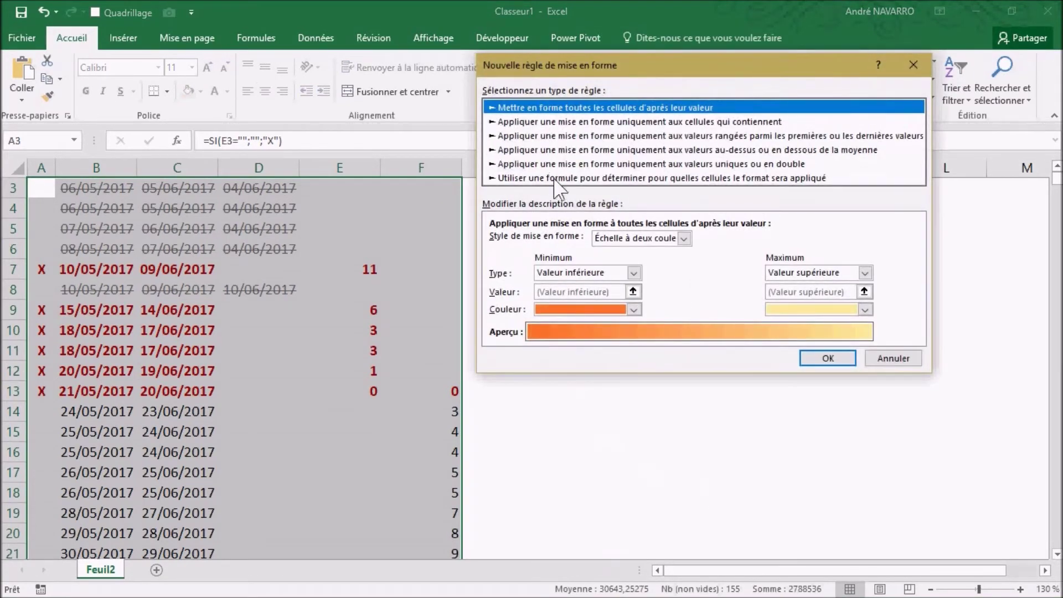
click(563, 178)
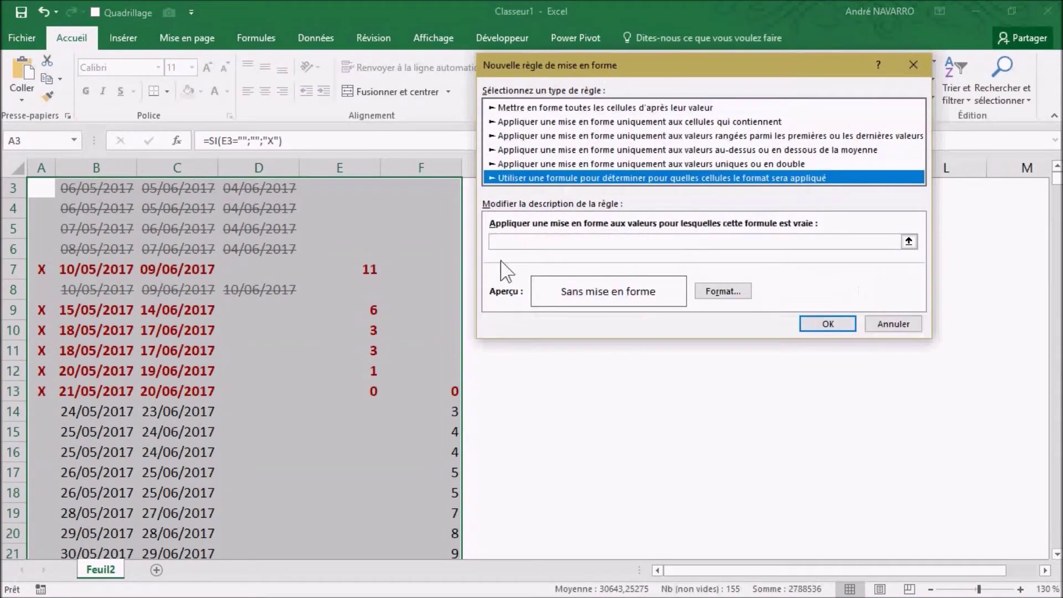
Enter =$F3<=$K$4 as the rule's formula, comparing each row's remaining days with the fixed upcoming delay cell.
click(503, 242)
drag(588, 62, 621, 313)
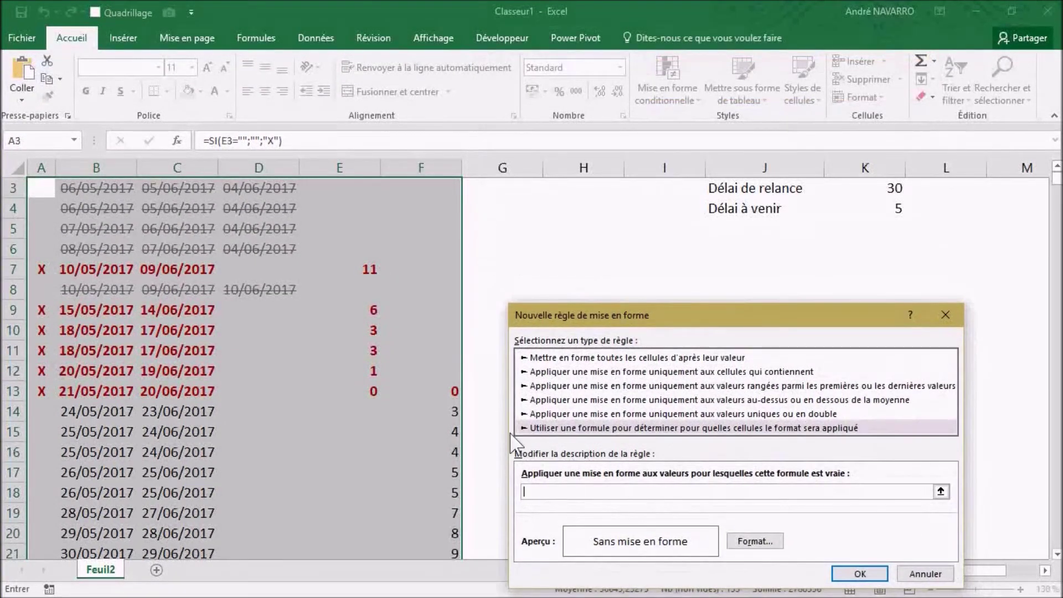
scroll(426, 242, up, 1)
click(425, 246)
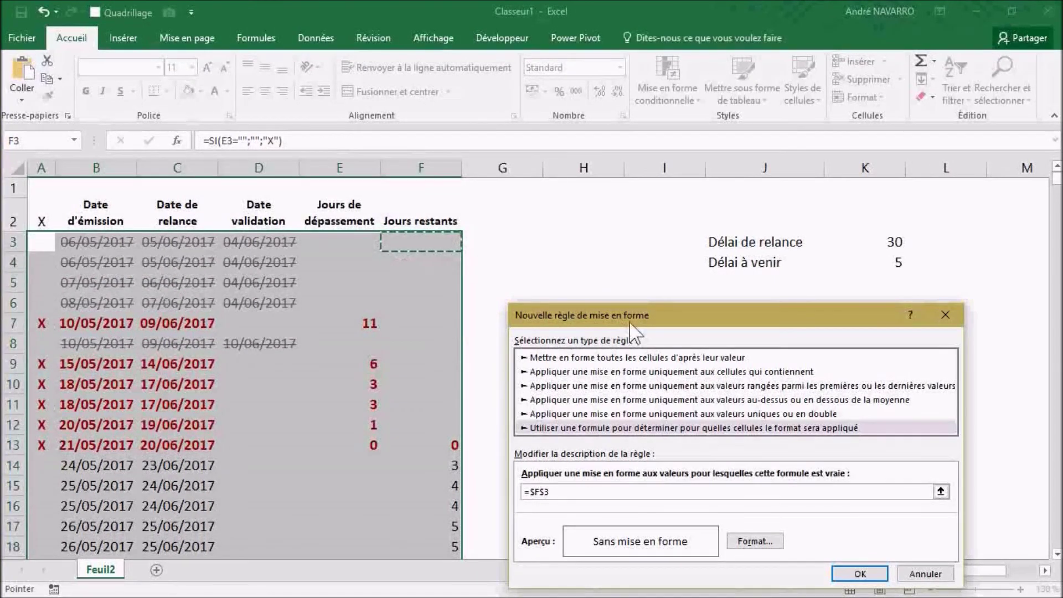
drag(649, 314, 627, 200)
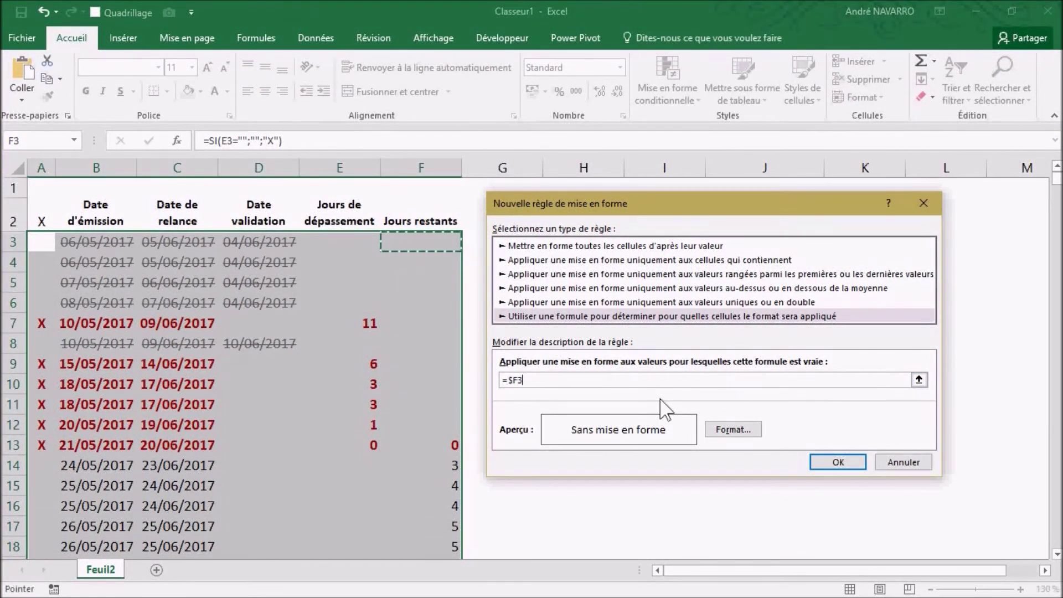
text(<=)
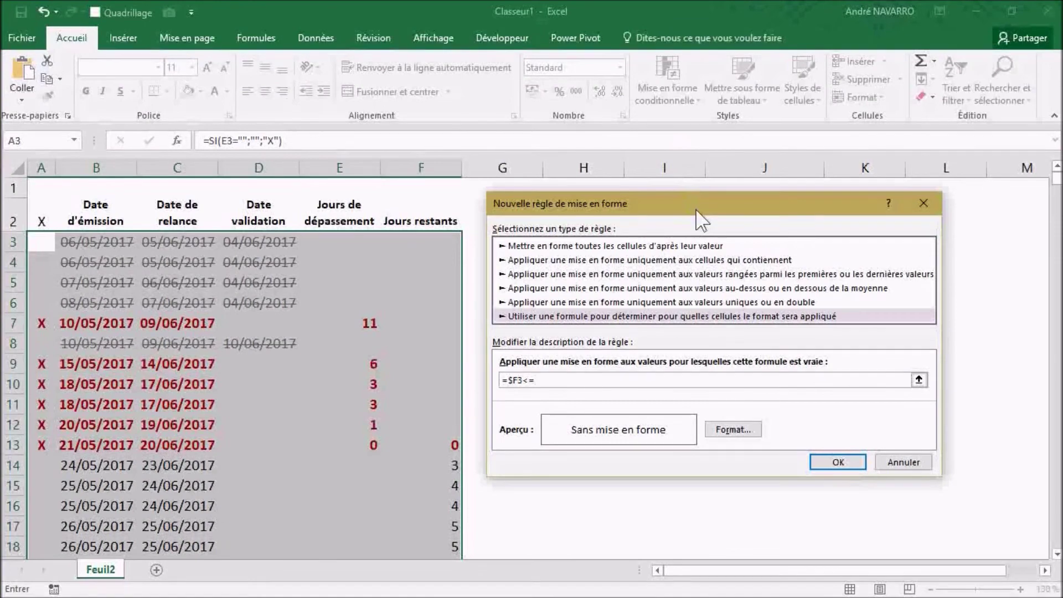
drag(696, 205, 413, 304)
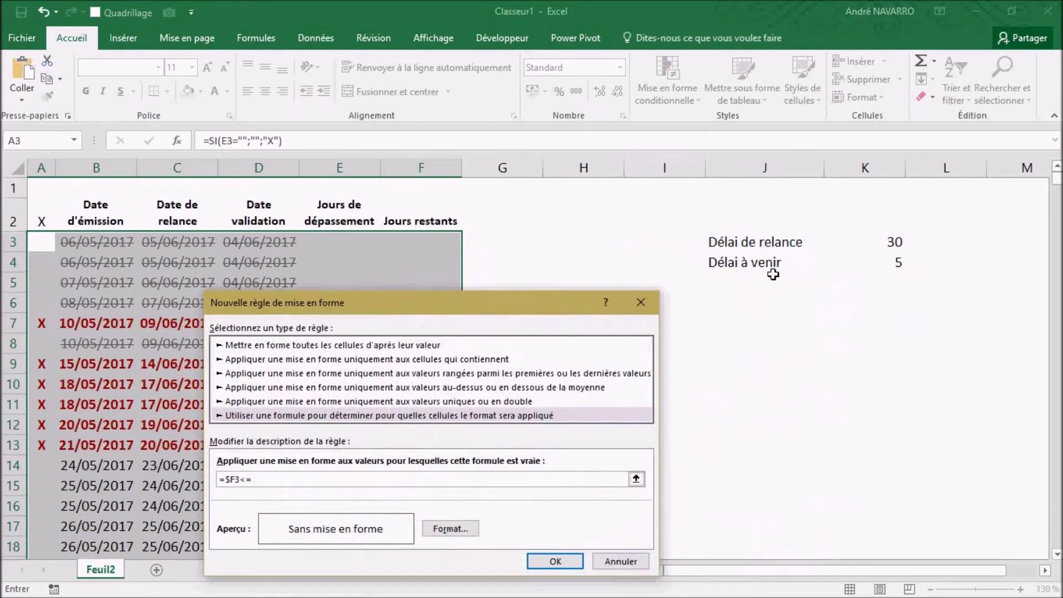
click(895, 264)
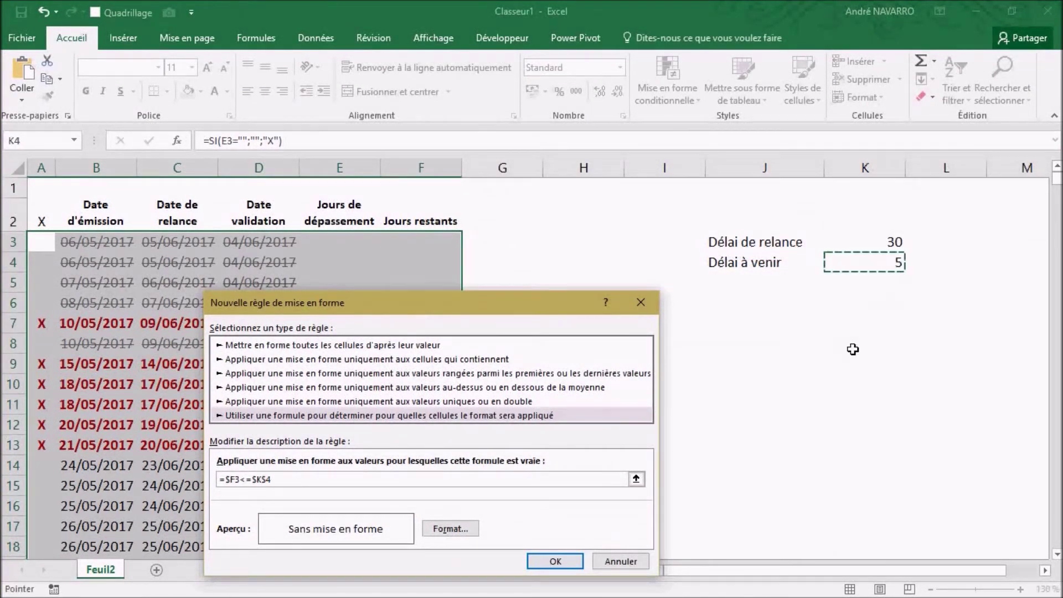
drag(466, 310, 629, 140)
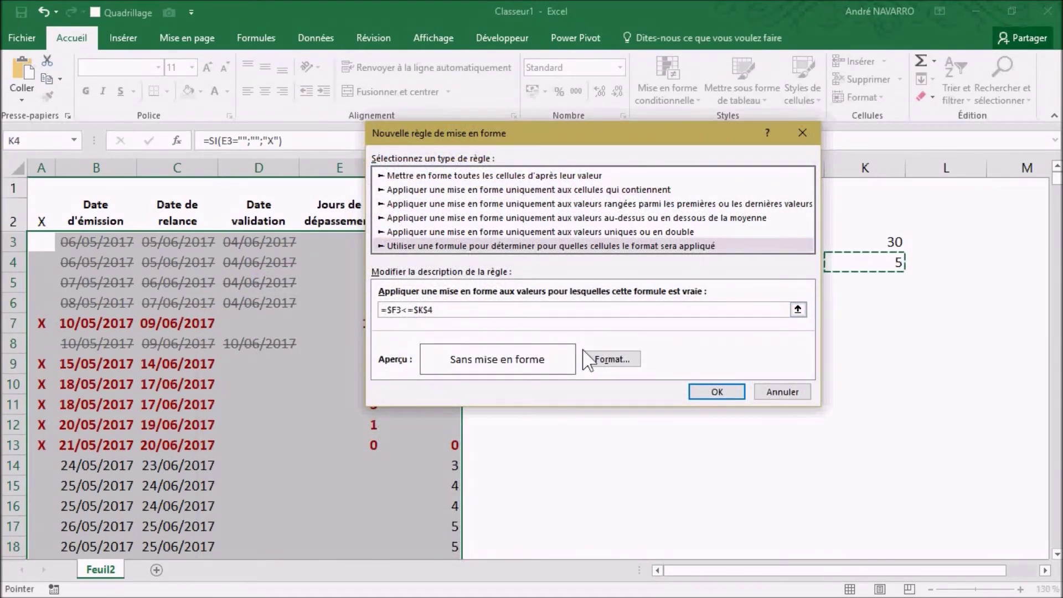
Give the =$F3<=$K$4 rule a light green background fill and apply it to the table.
click(611, 360)
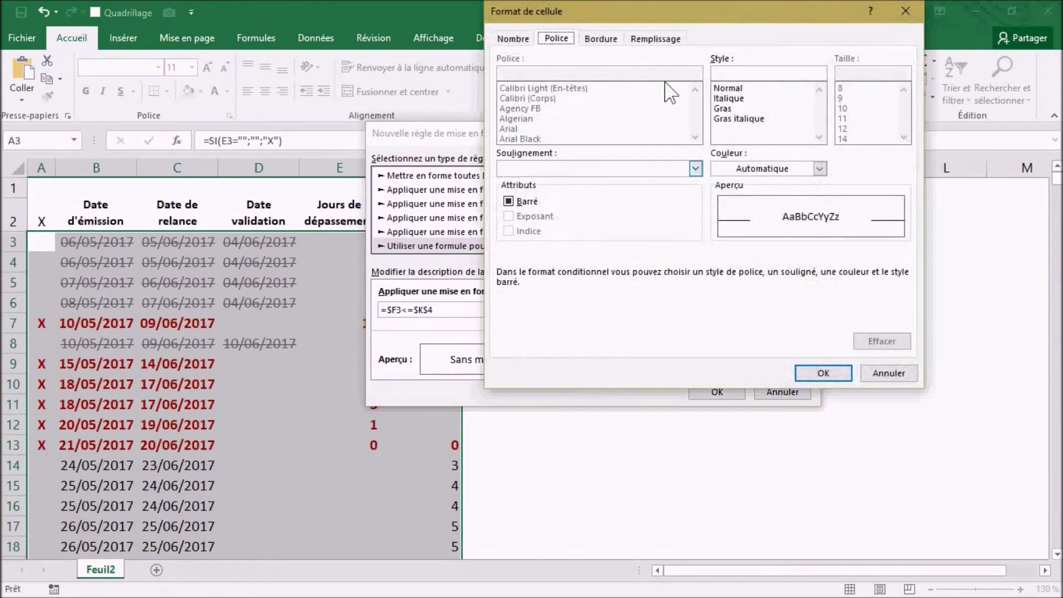
click(655, 38)
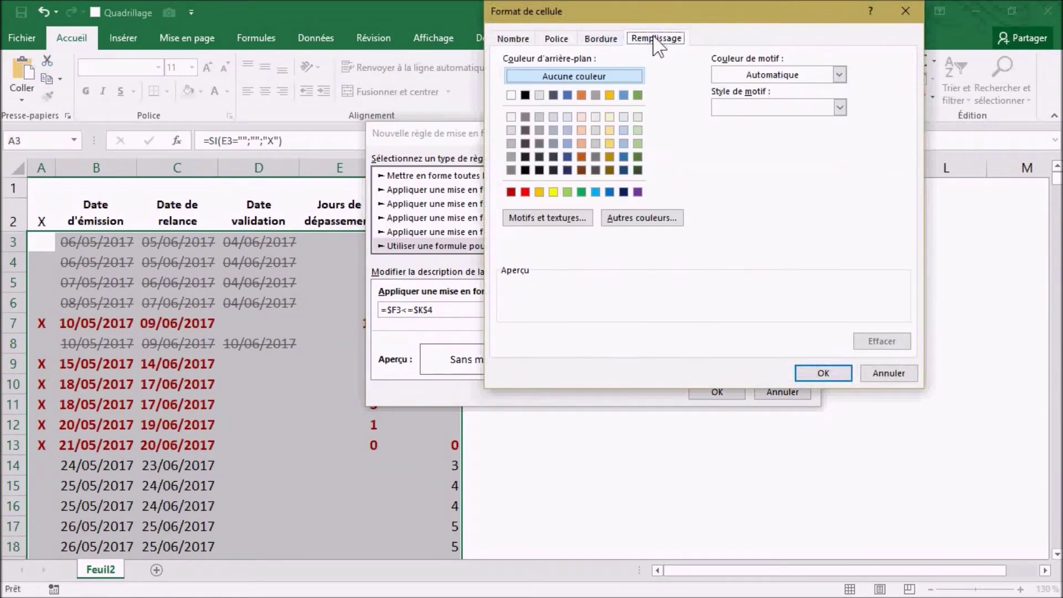
click(638, 131)
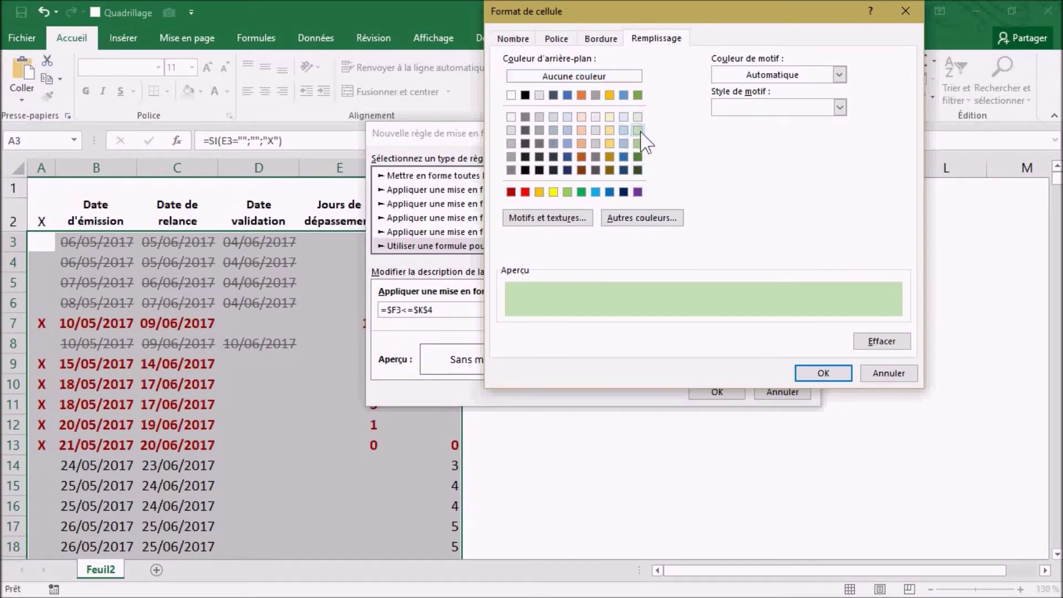
click(808, 367)
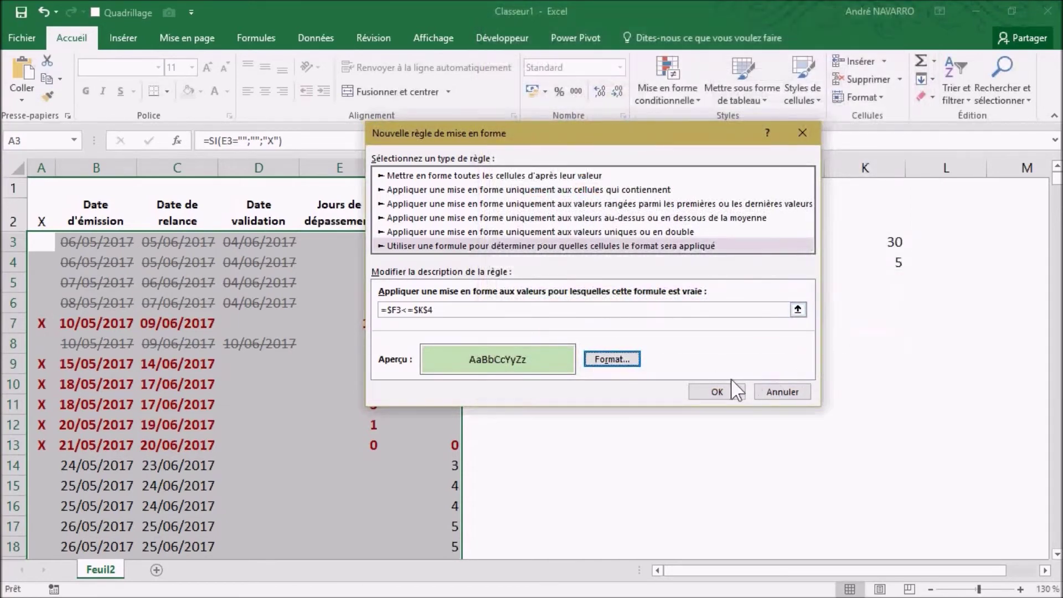
click(717, 392)
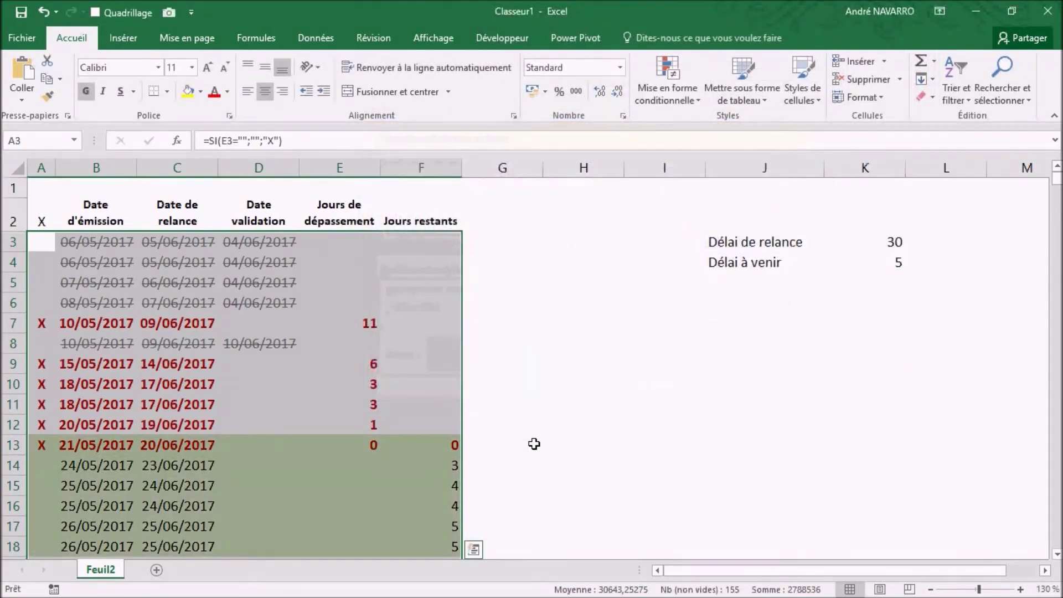
Examine the rows around the green highlighting, checking cells E15, C13 and E13 against the remaining and overdue days.
scroll(339, 415, down, 1)
click(339, 409)
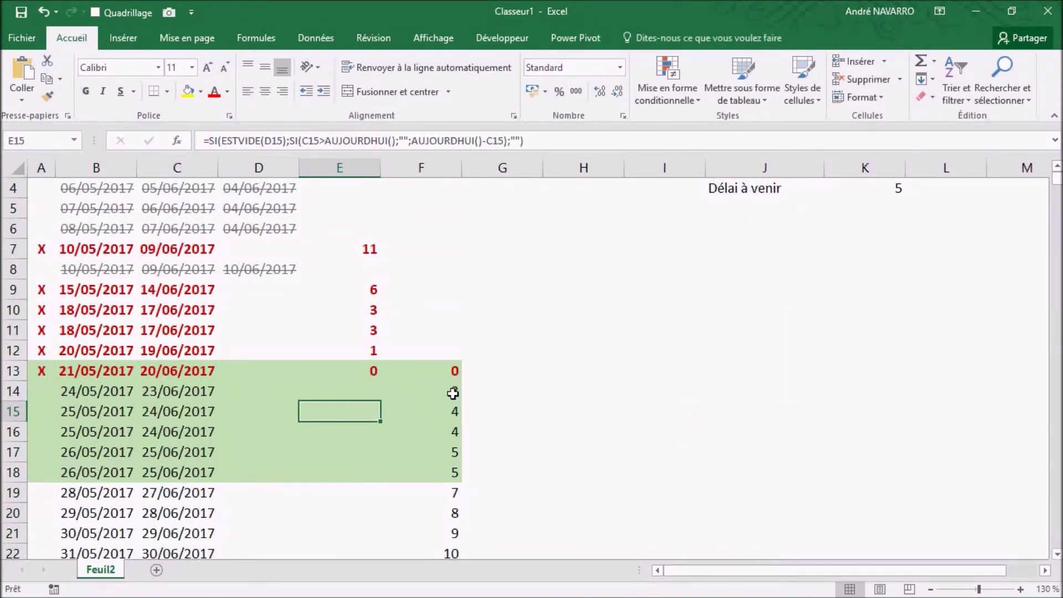
scroll(448, 417, up, 1)
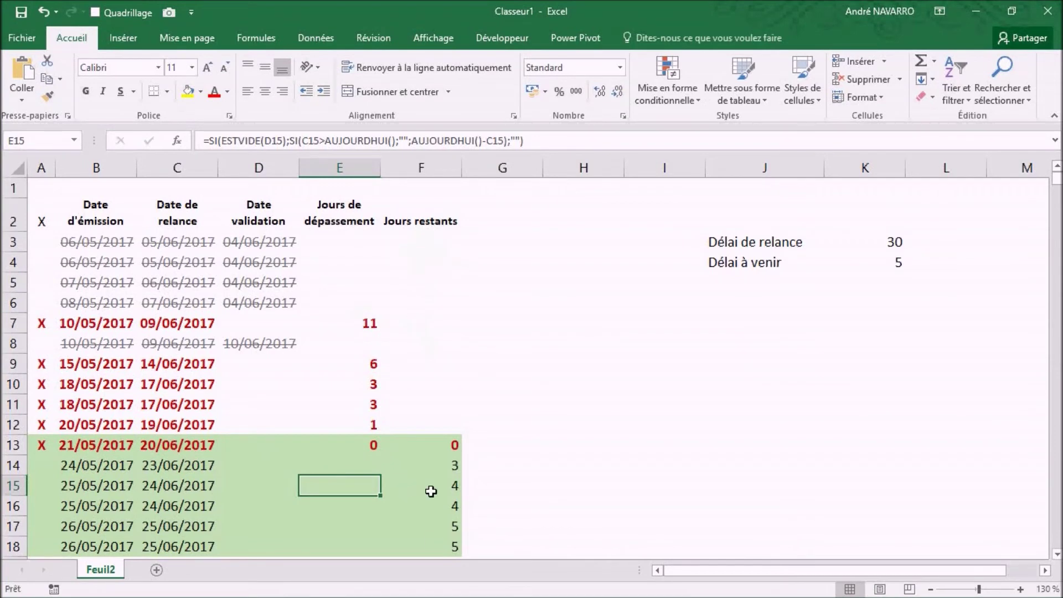
scroll(428, 489, down, 1)
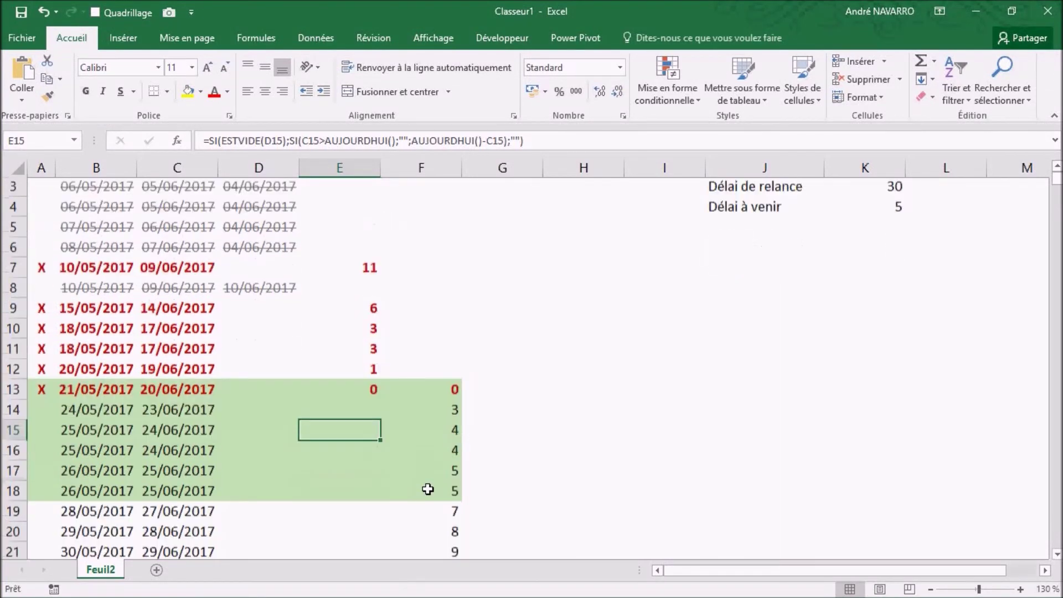
scroll(427, 489, down, 1)
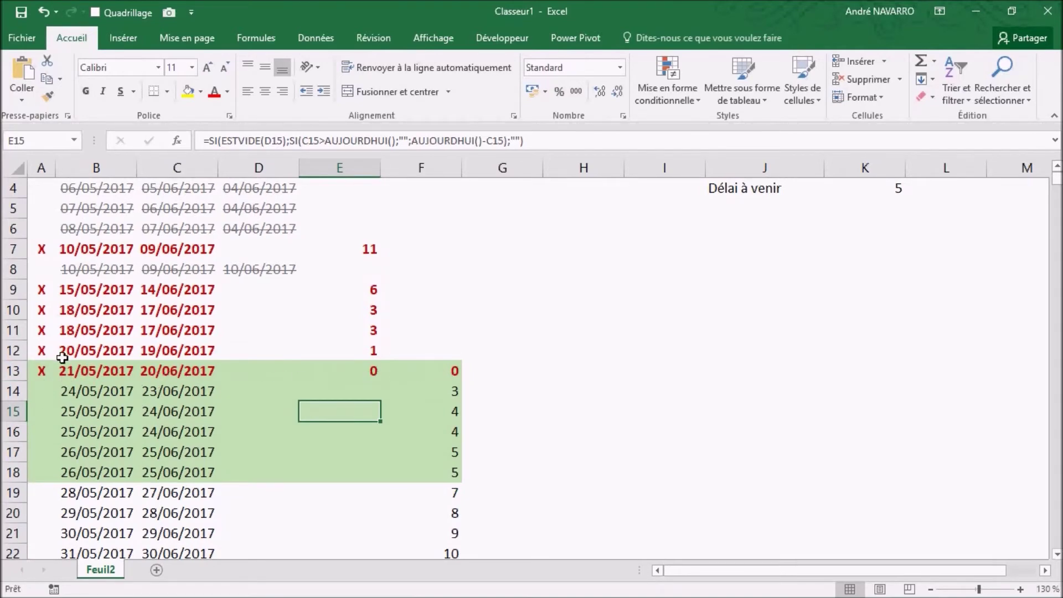
click(178, 372)
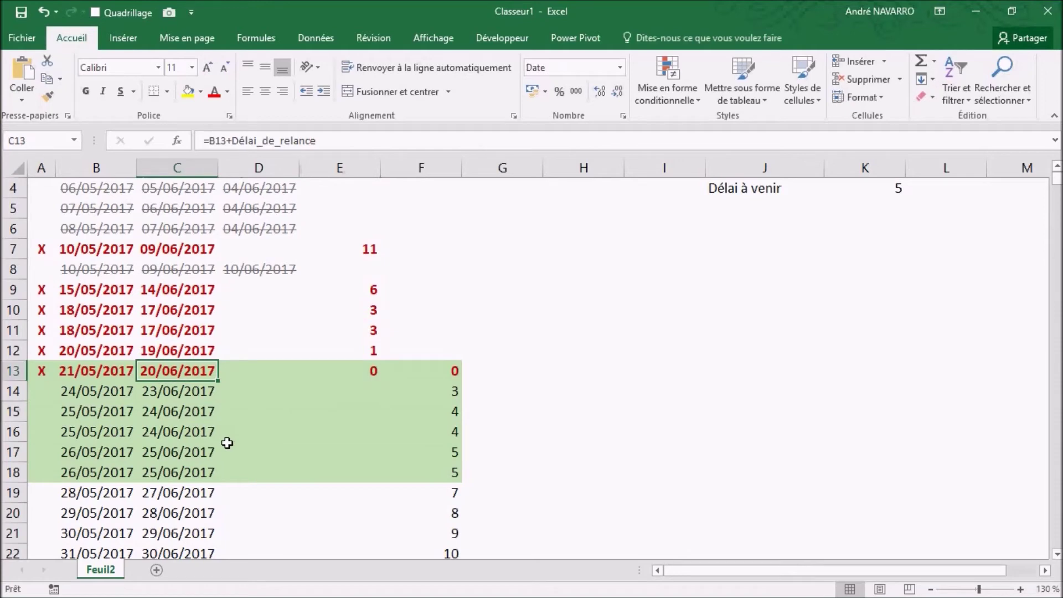
click(366, 377)
scroll(364, 407, up, 1)
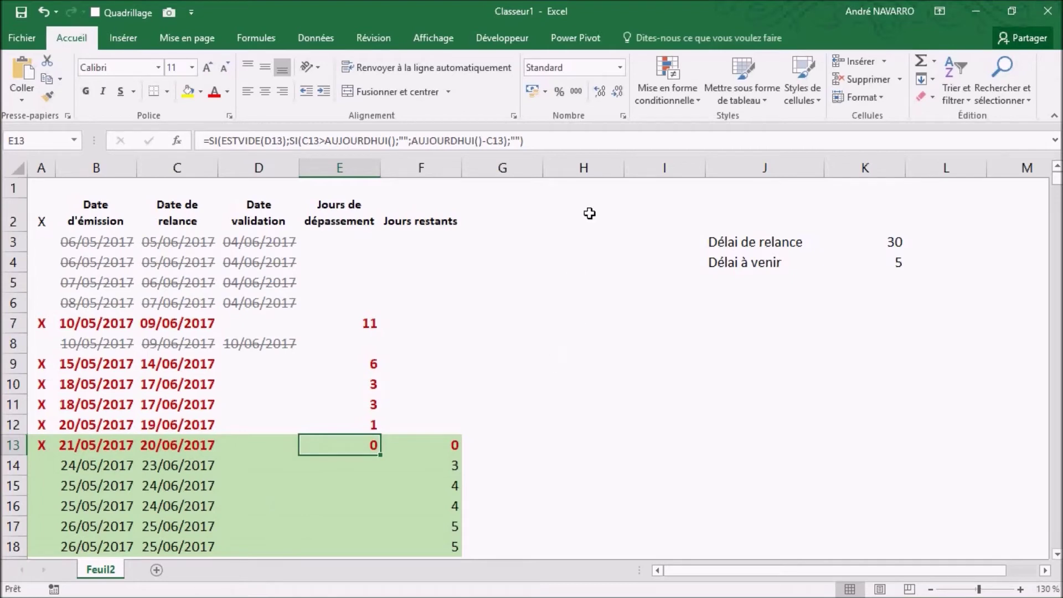
In the conditional formatting rules for E13, try enabling "Interrompre si Vrai" on the =$F3<=$K$4 rule and apply it.
click(687, 103)
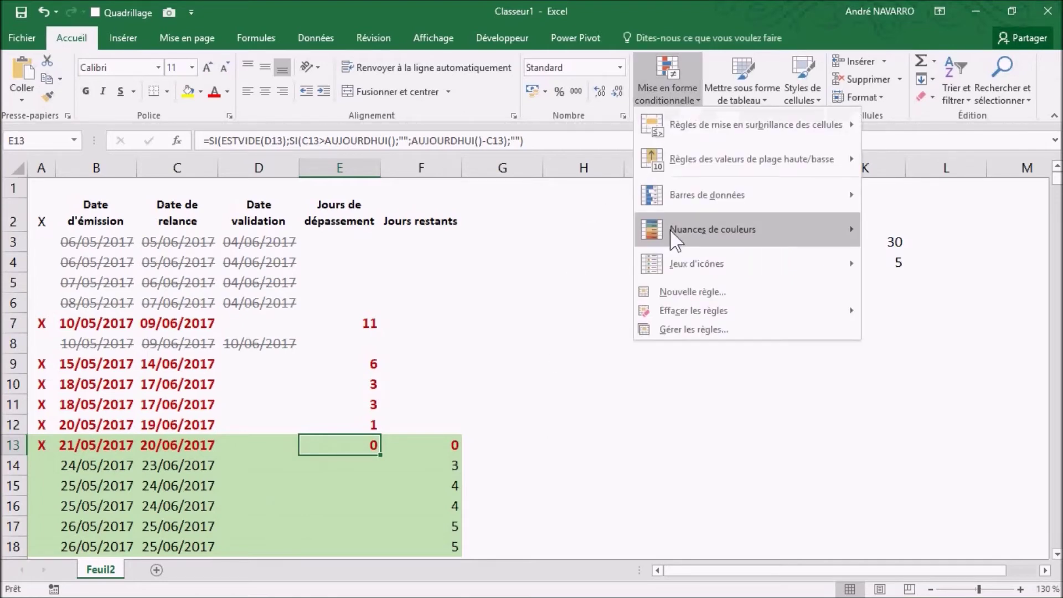
click(686, 330)
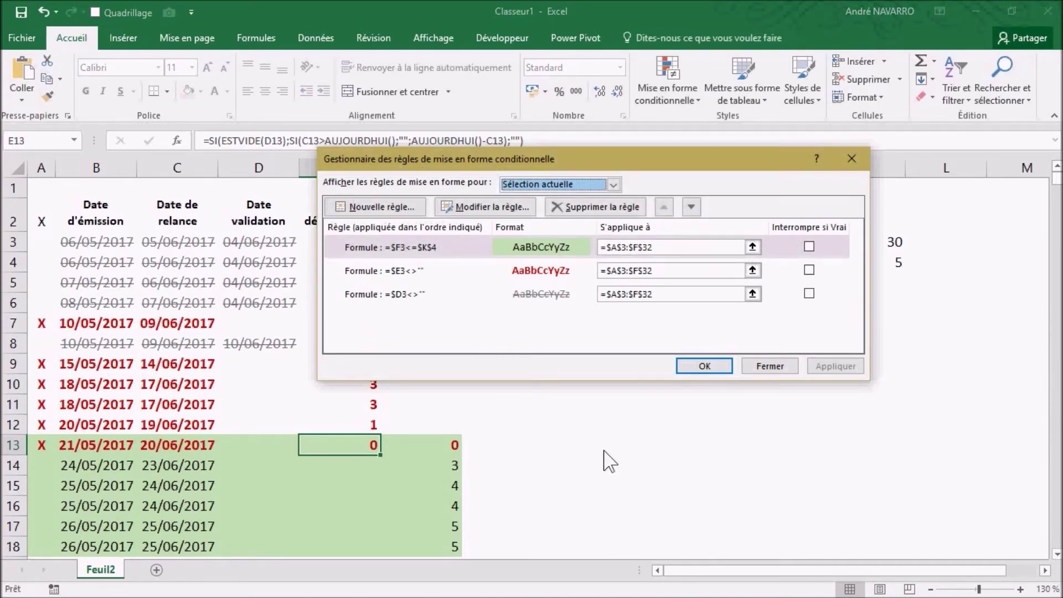
click(809, 246)
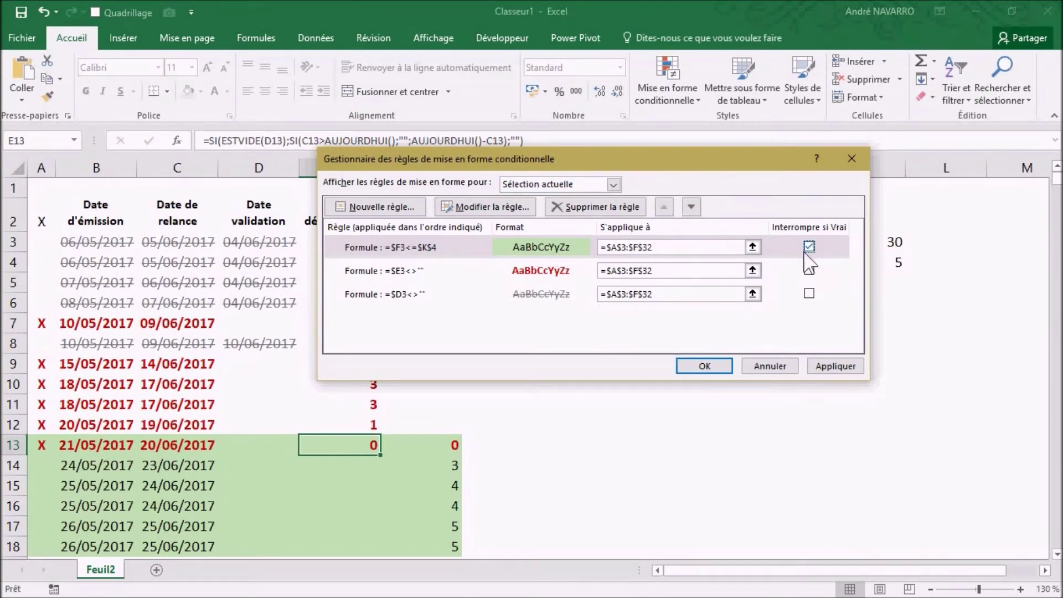
click(840, 369)
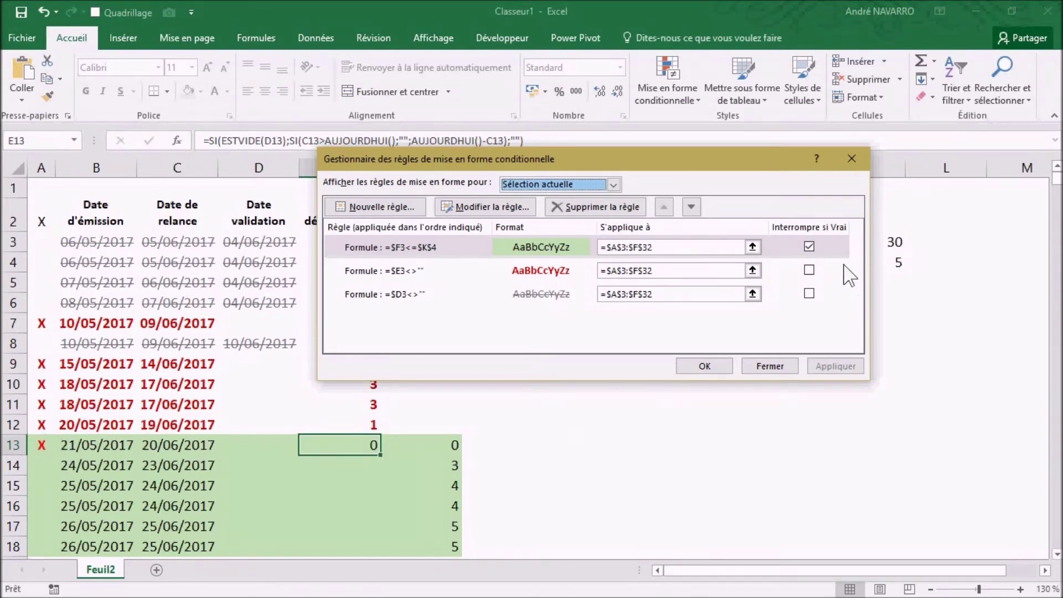
Compare the =$F3<=$K$4 rule with "Interrompre si Vrai" on and off, leave it disabled, and close the rules manager.
click(809, 246)
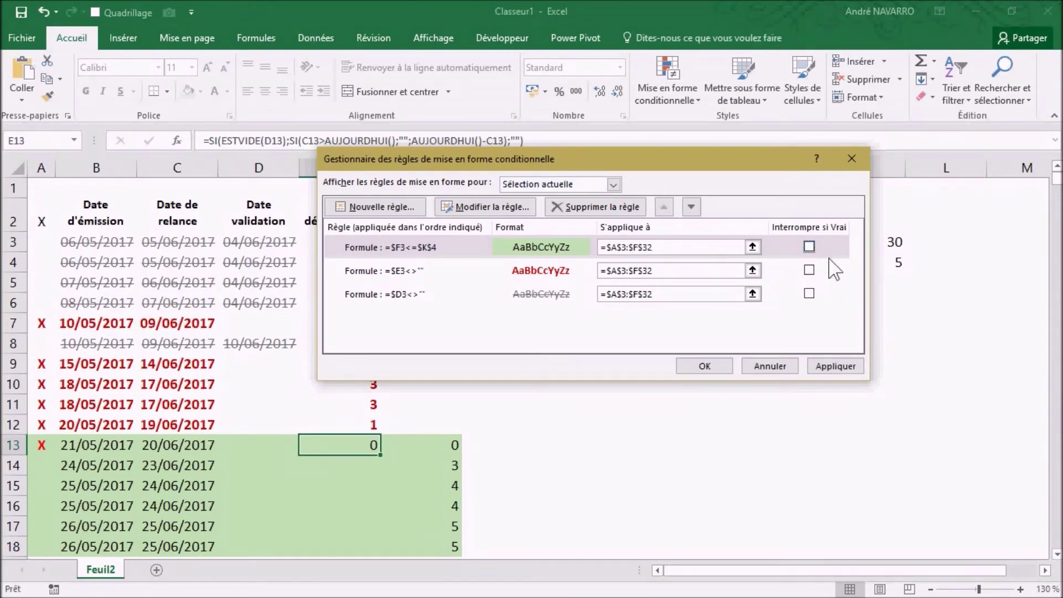
click(836, 367)
click(809, 246)
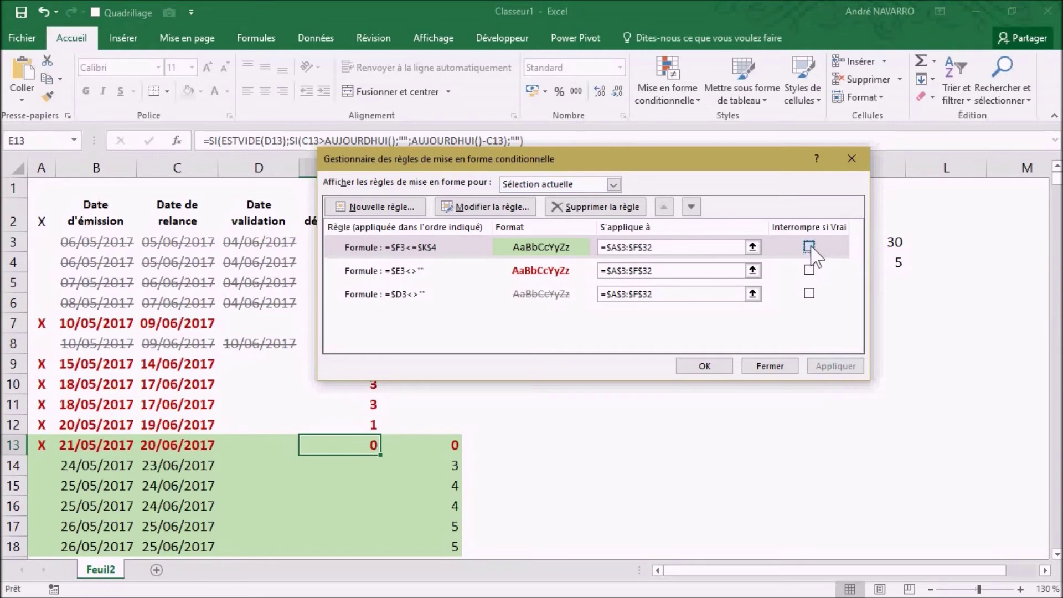
click(828, 366)
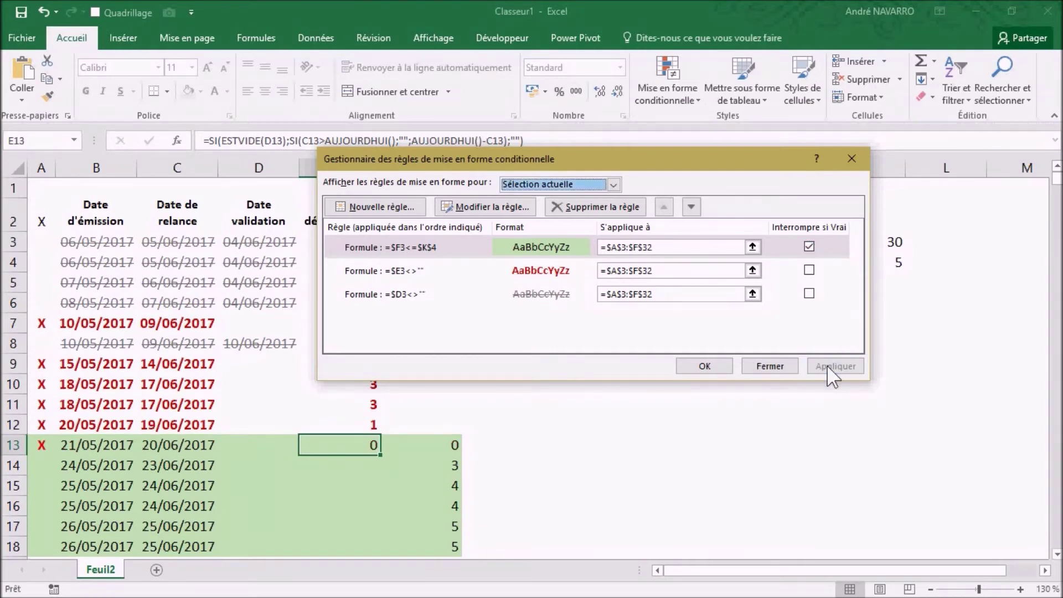
click(809, 246)
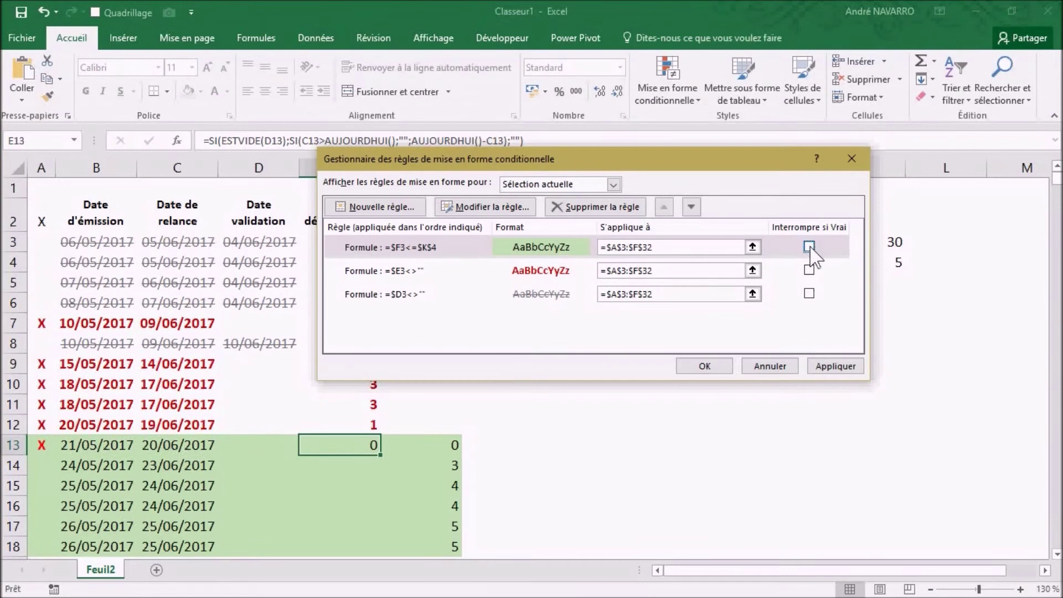
click(829, 366)
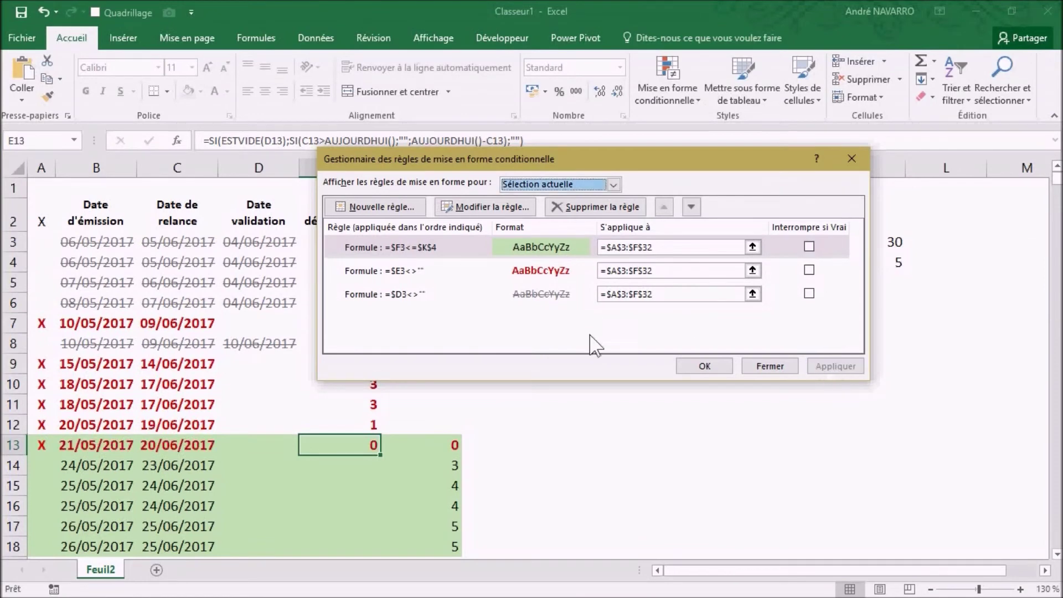
click(705, 366)
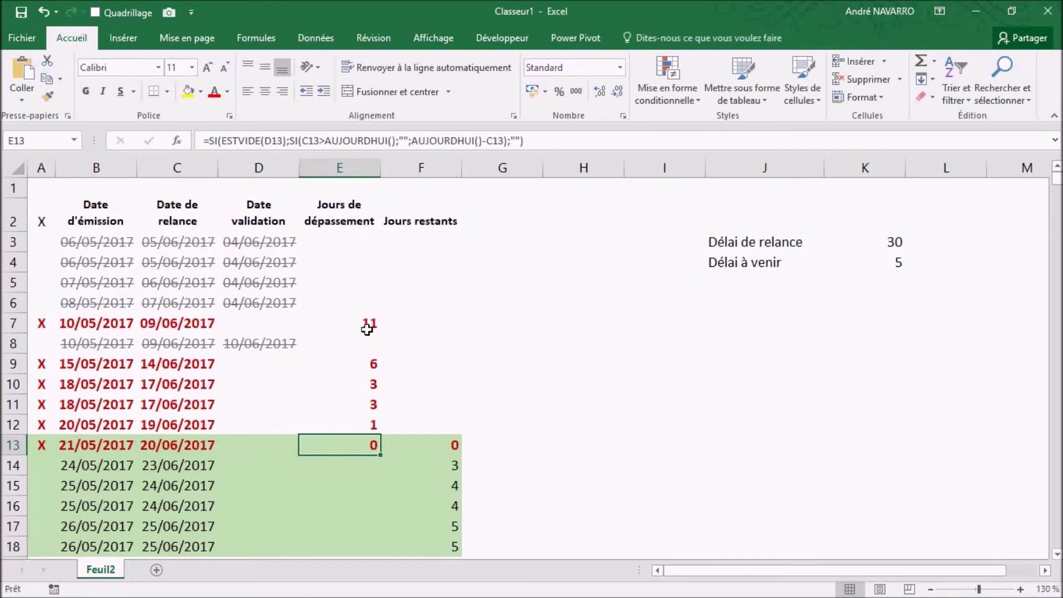
Test the green highlighting by setting the "Délai à venir" value in K4 to 4.
scroll(226, 425, down, 3)
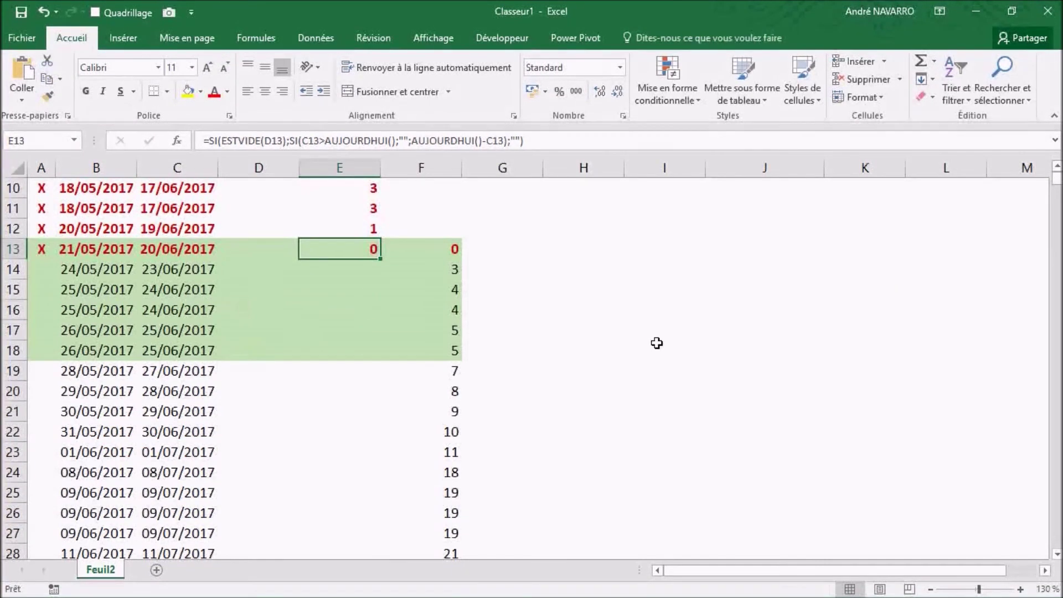
scroll(656, 343, up, 2)
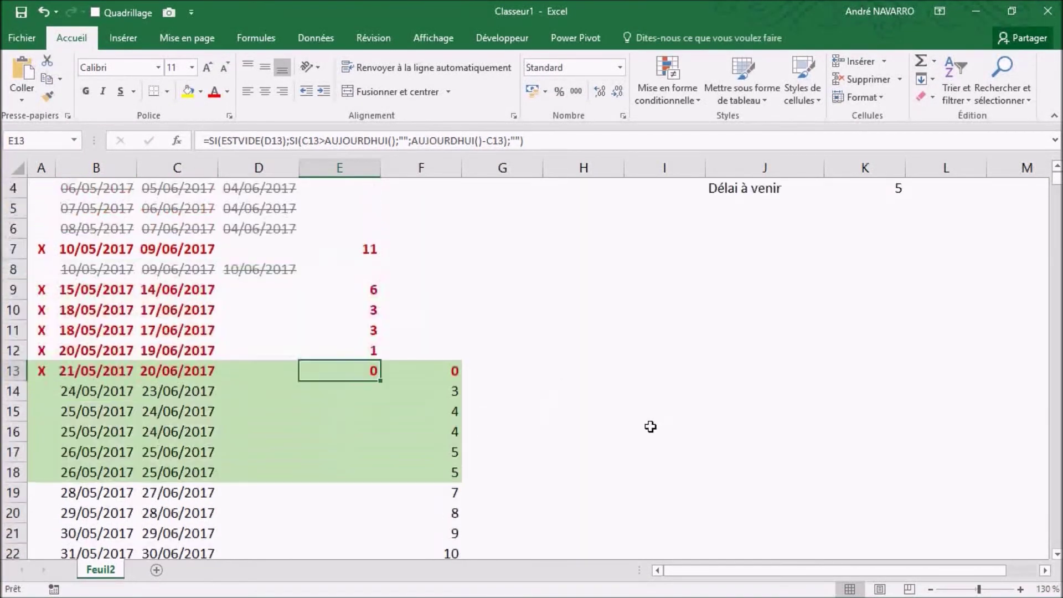
click(894, 188)
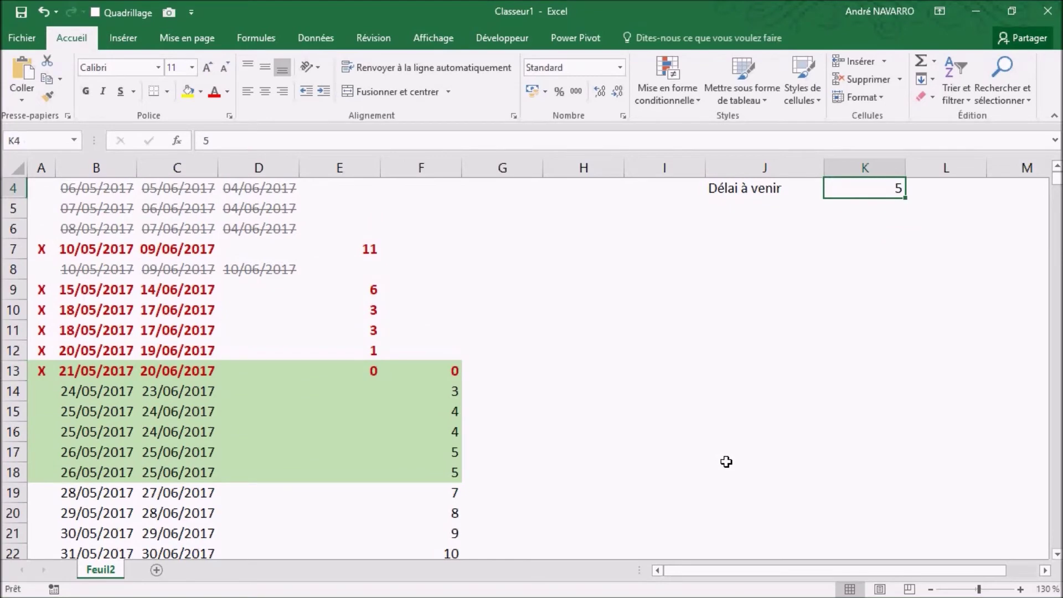
text(4)
key(Return)
key(Up)
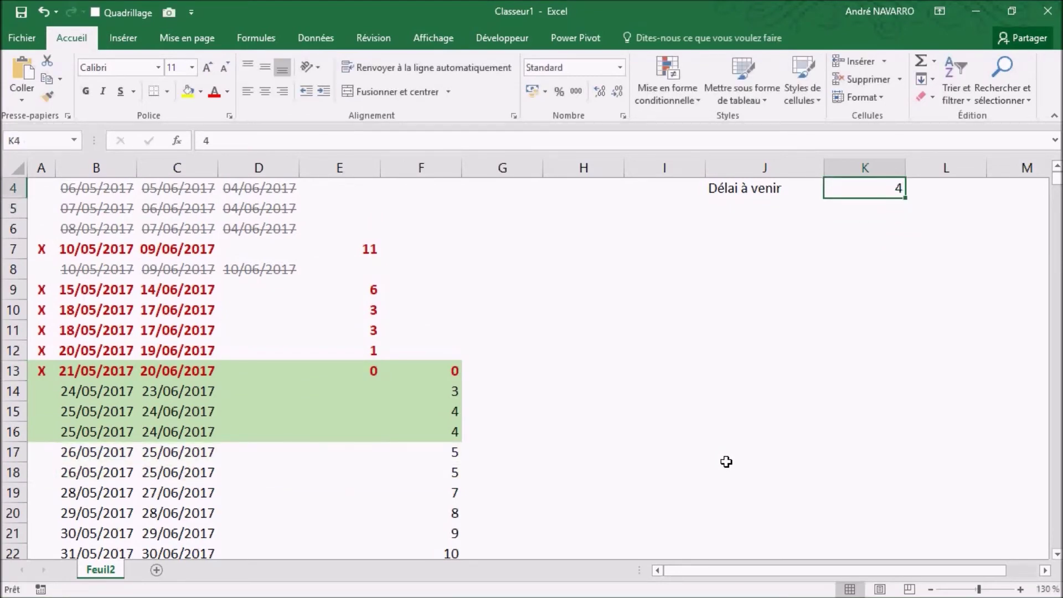
Set the "Délai à venir" value in K4 to 10 and check which rows receive the green fill.
text(10)
key(Return)
key(Down)
key(Down)
key(Down)
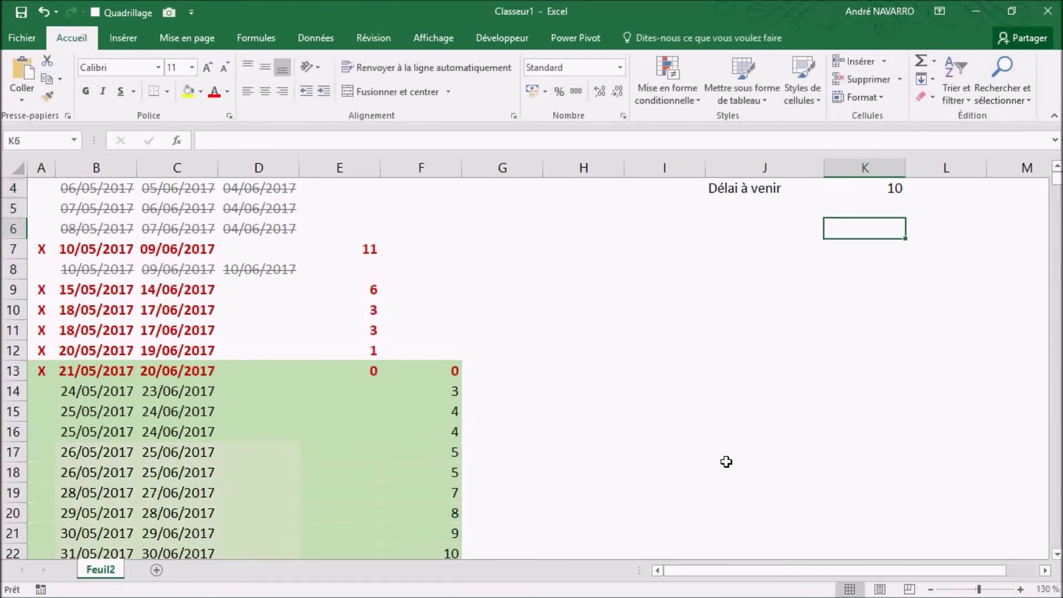
scroll(540, 325, down, 3)
scroll(554, 335, up, 4)
click(882, 269)
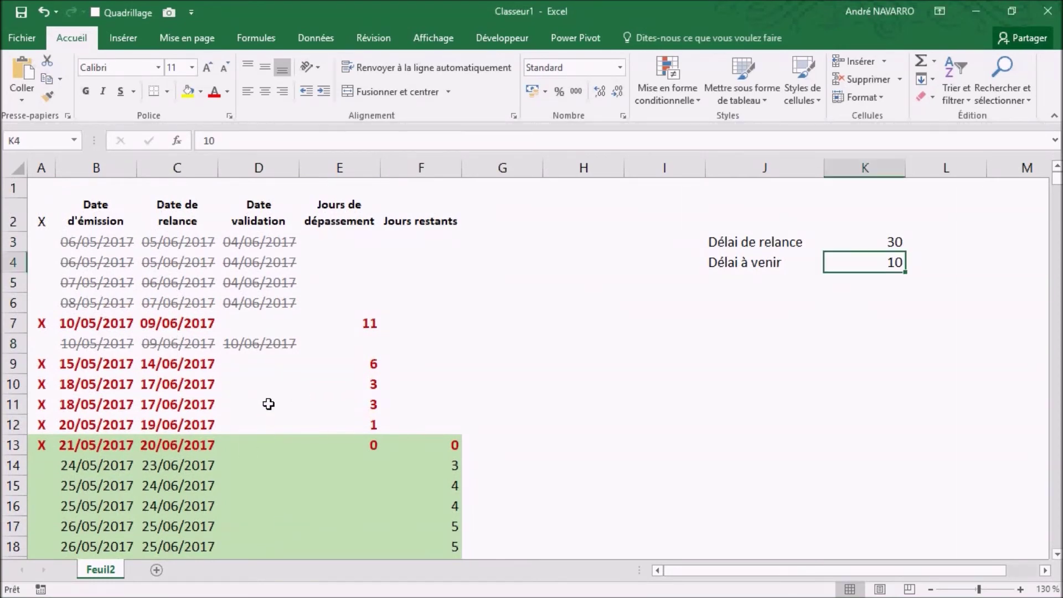
scroll(268, 407, down, 4)
scroll(290, 465, up, 4)
scroll(291, 466, down, 2)
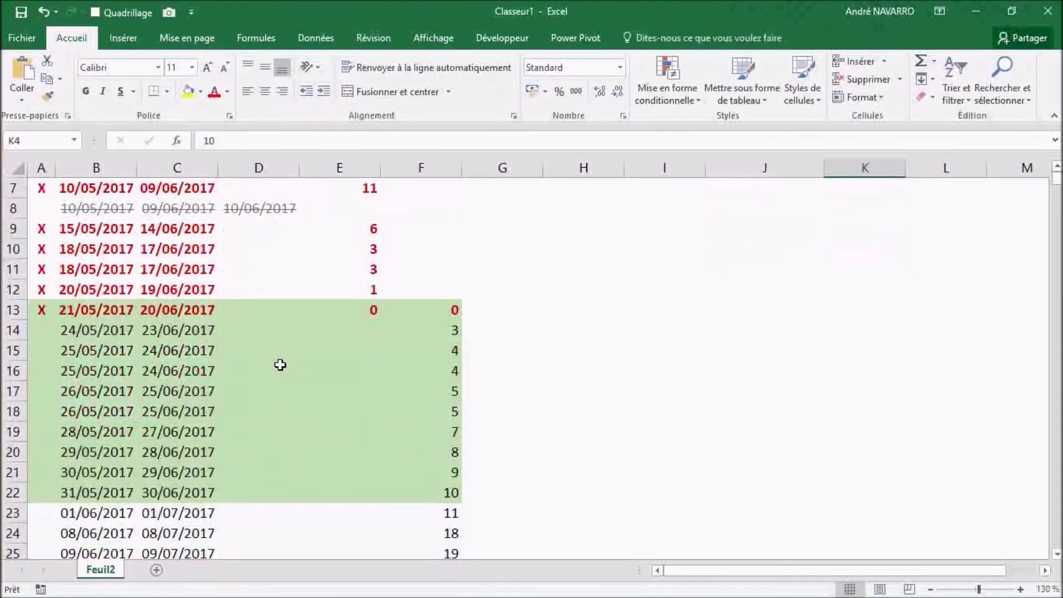
scroll(248, 426, up, 2)
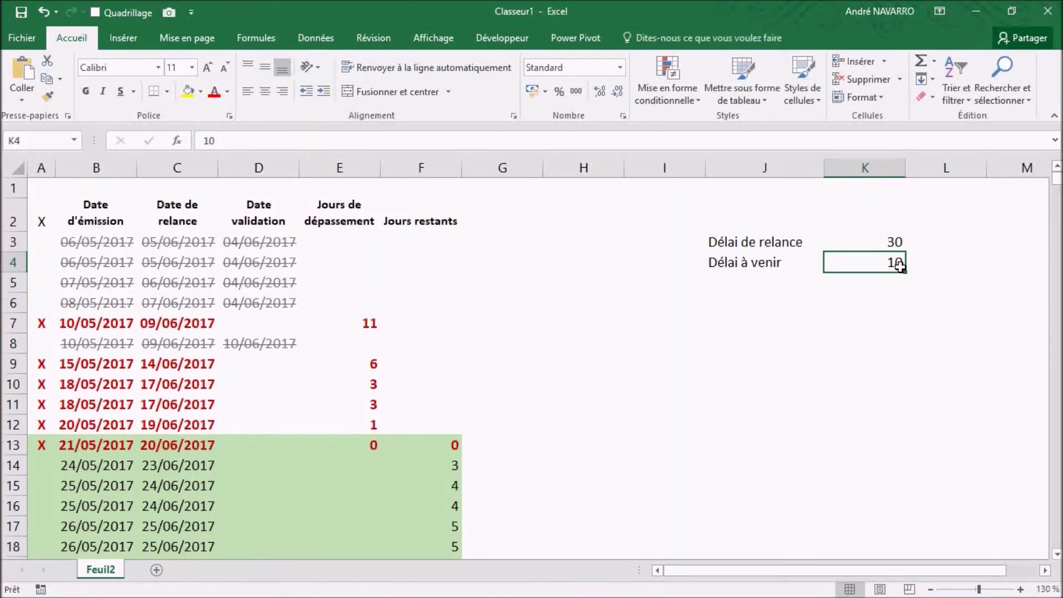
Set the "Délai à venir" value in K4 back to 5 and check the highlighted rows.
text(0)
key(Return)
scroll(498, 384, down, 2)
scroll(499, 384, down, 1)
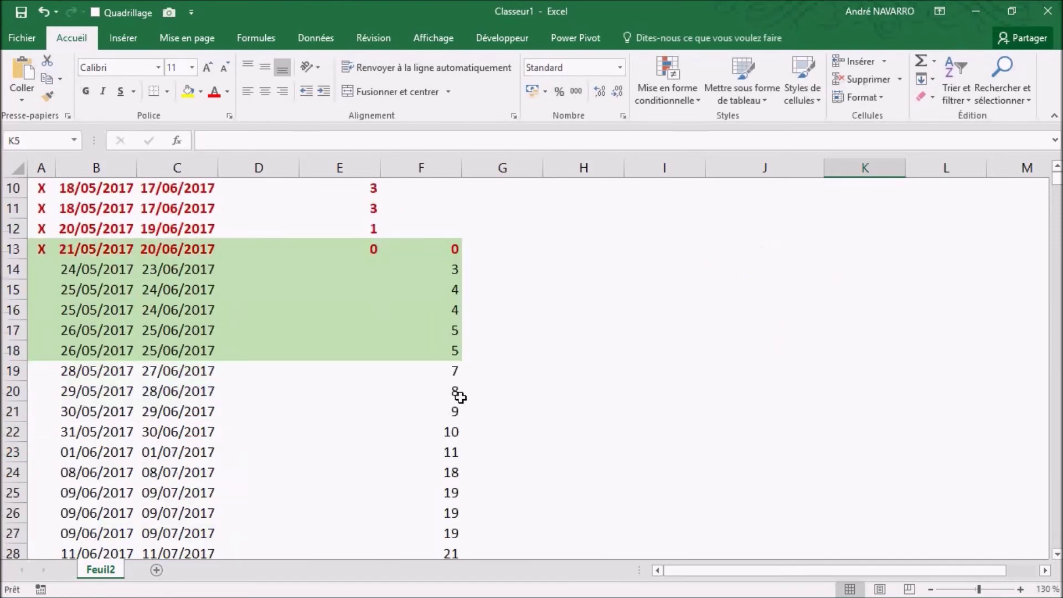
scroll(200, 476, up, 2)
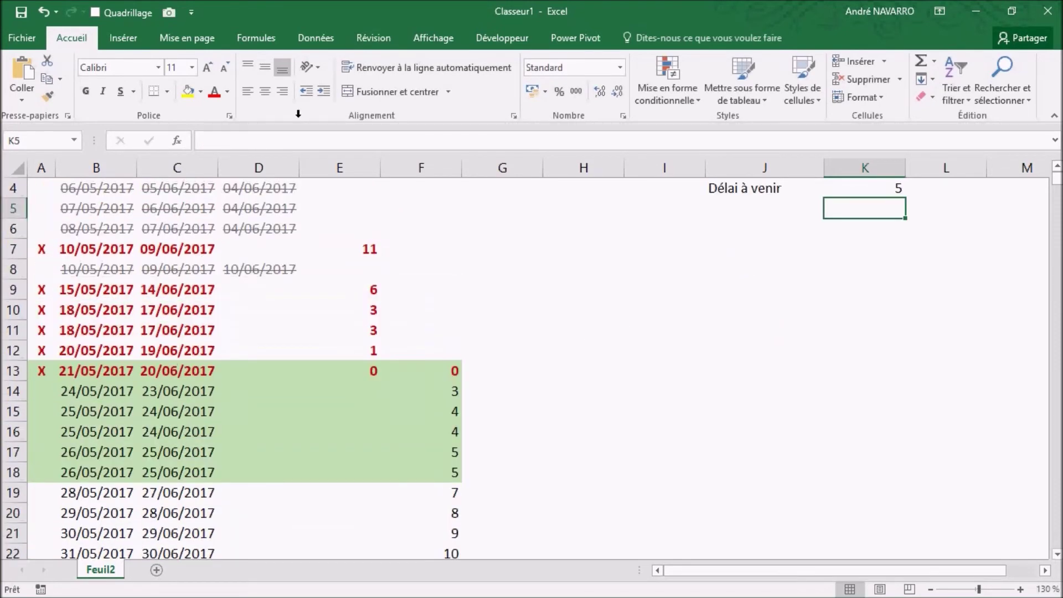
Enter the validation date 11/06/2017 in D7 for the overdue reminder in row 7.
click(254, 249)
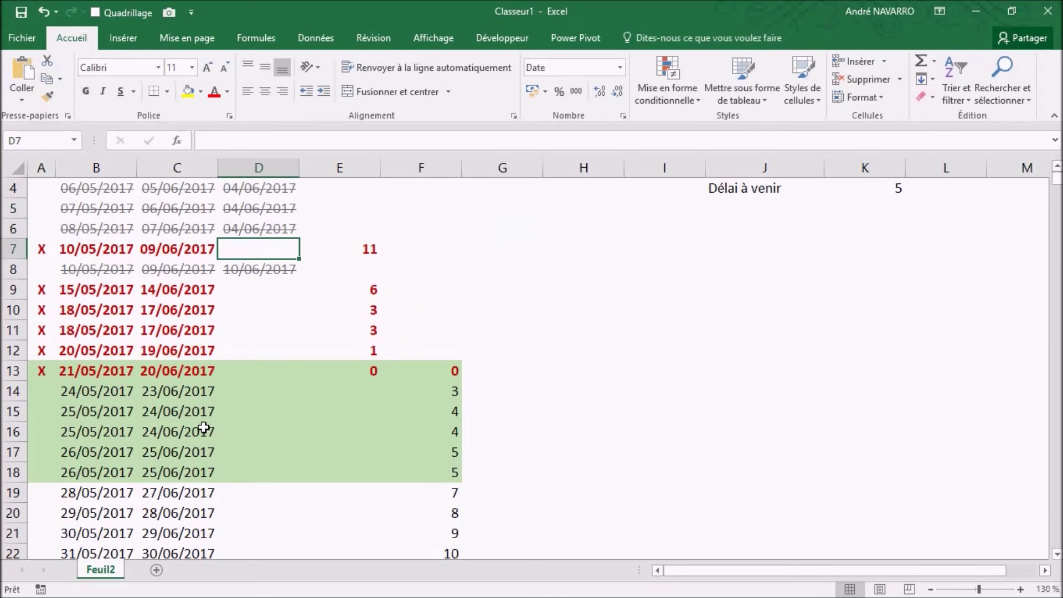
text(11/6/)
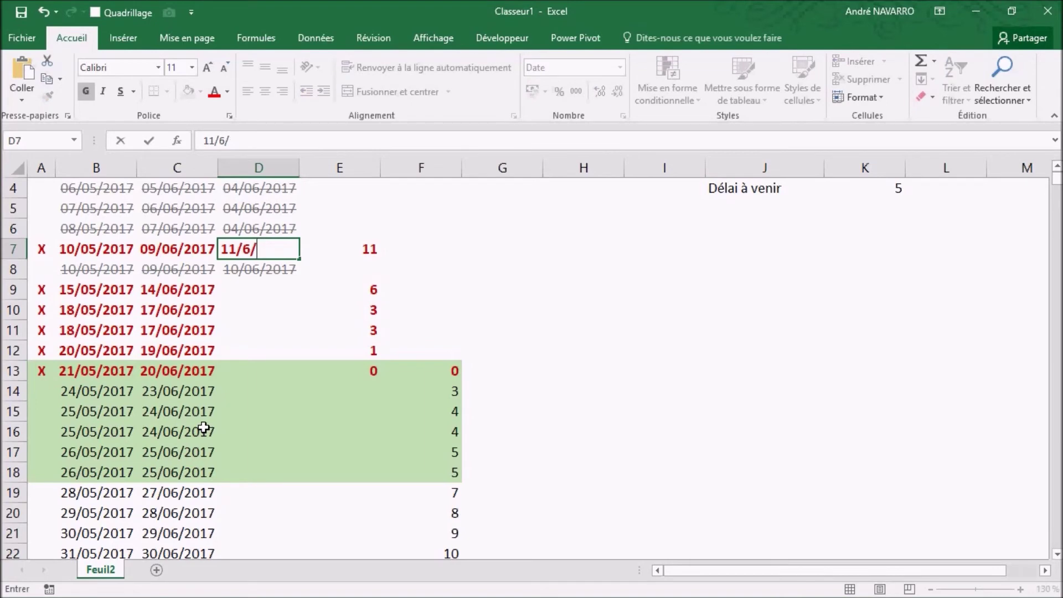
text(*7)
key(Return)
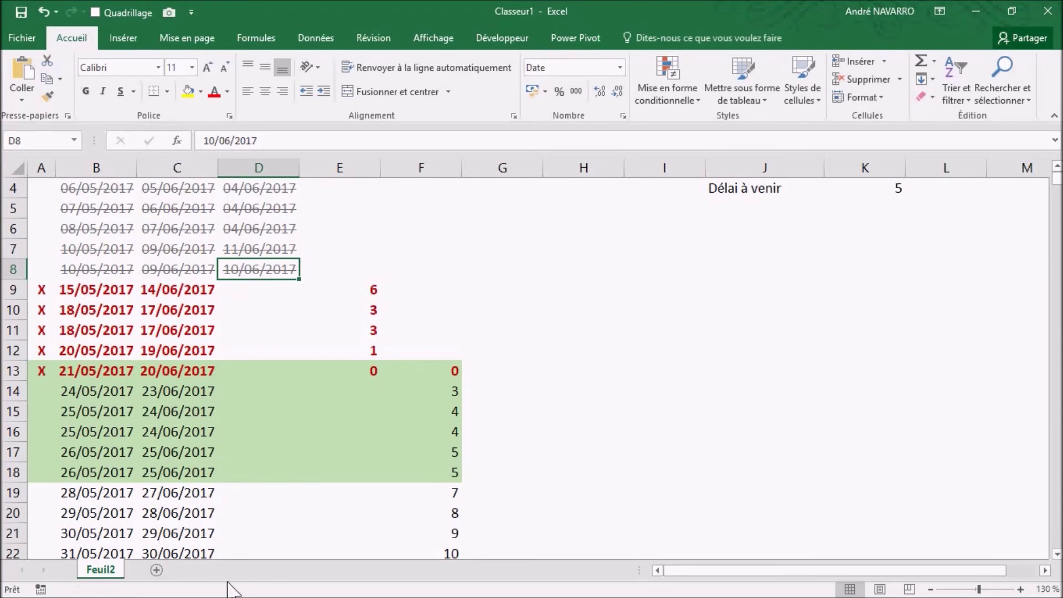
scroll(221, 533, up, 1)
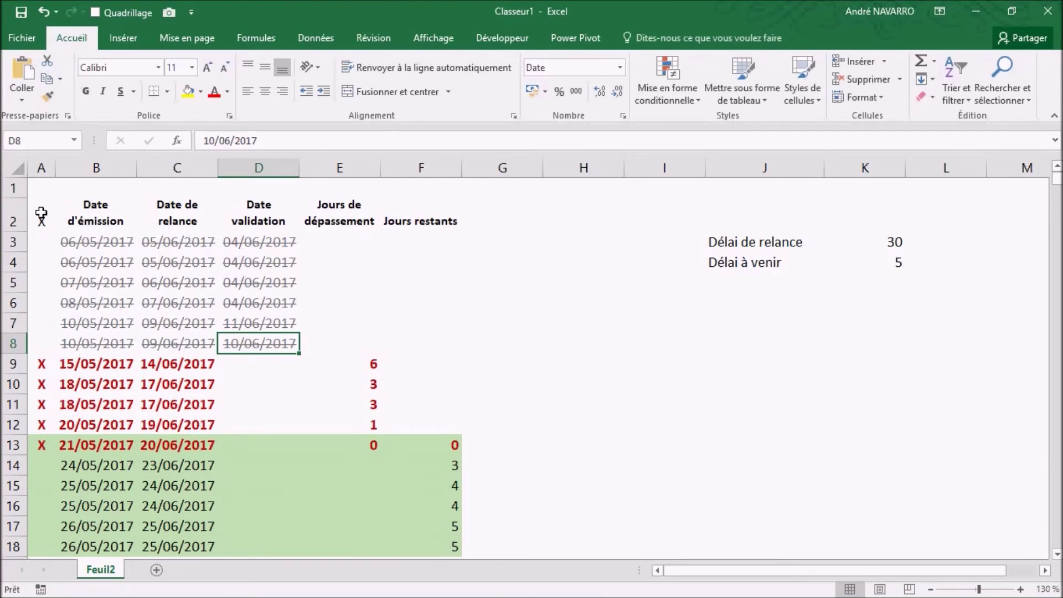
Convert the range A2:F32 into a table whose first row serves as headers.
drag(43, 221, 398, 493)
scroll(184, 358, up, 5)
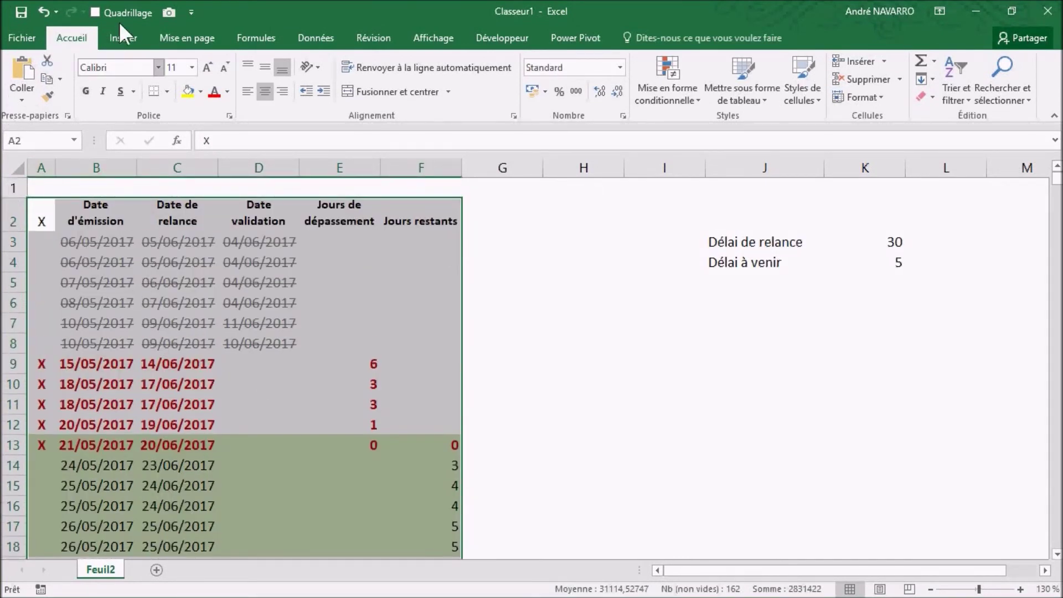
click(124, 37)
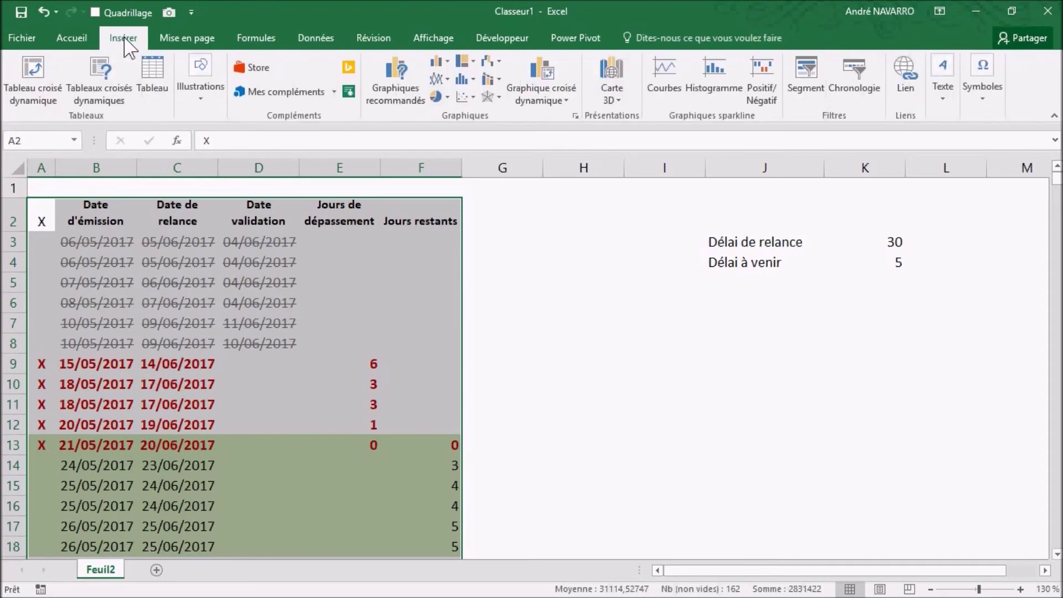
click(154, 76)
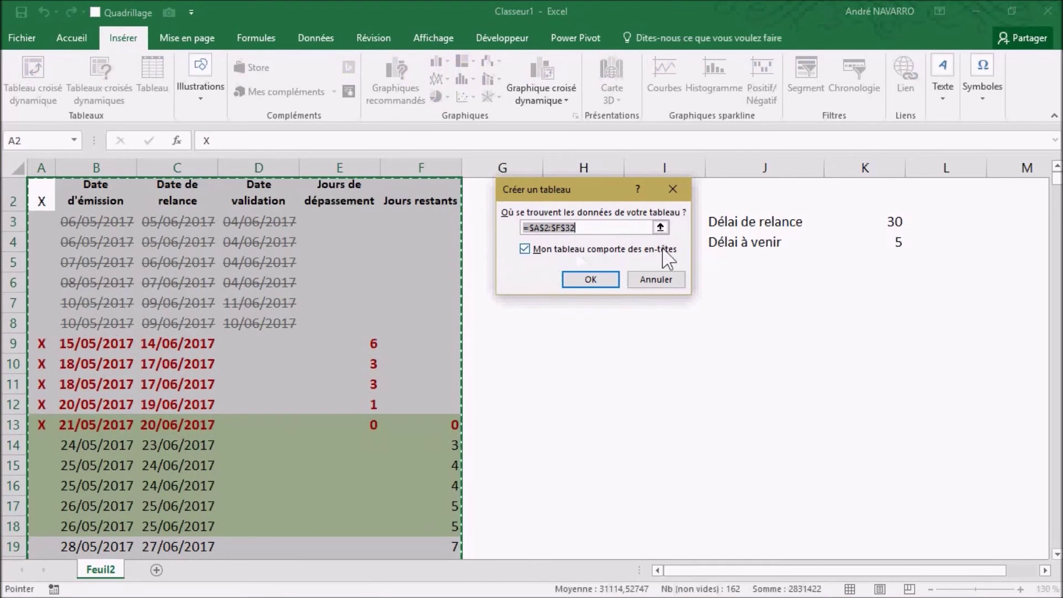
click(592, 283)
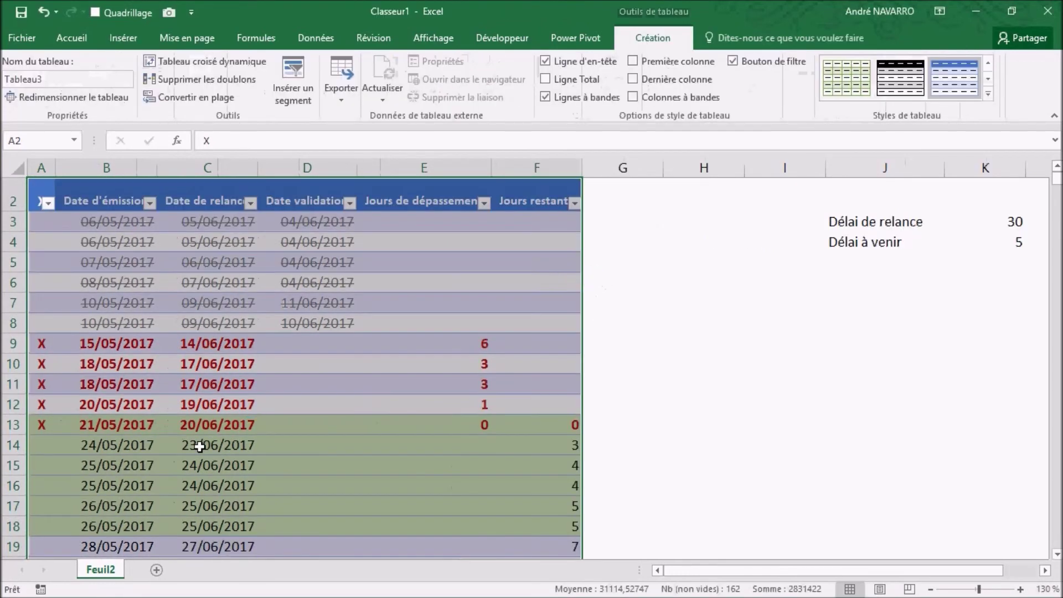
Apply the borderless light blue banded style from the "Clair" group to the table.
click(286, 282)
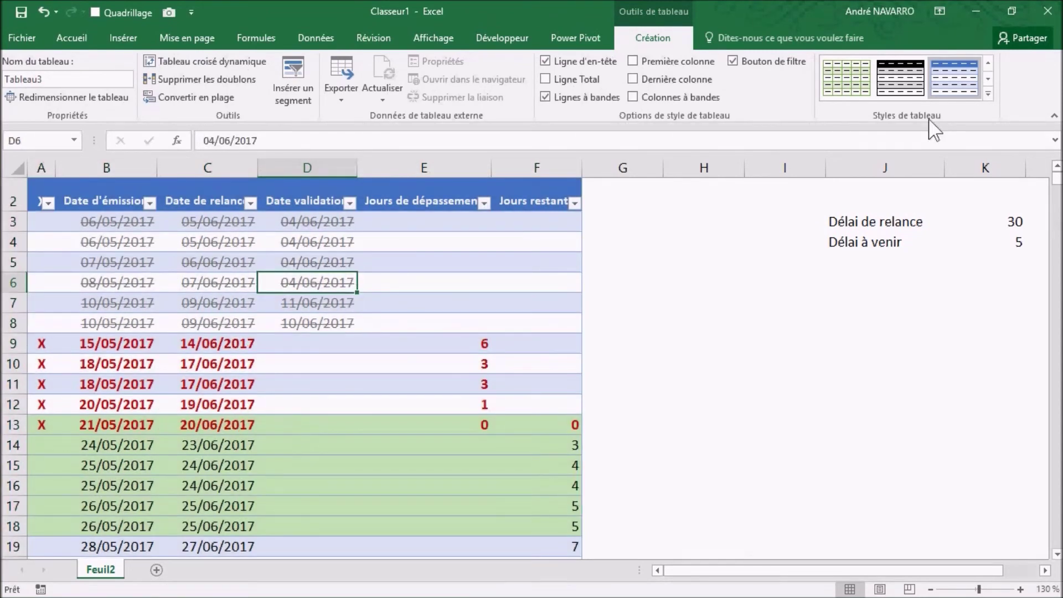
click(988, 94)
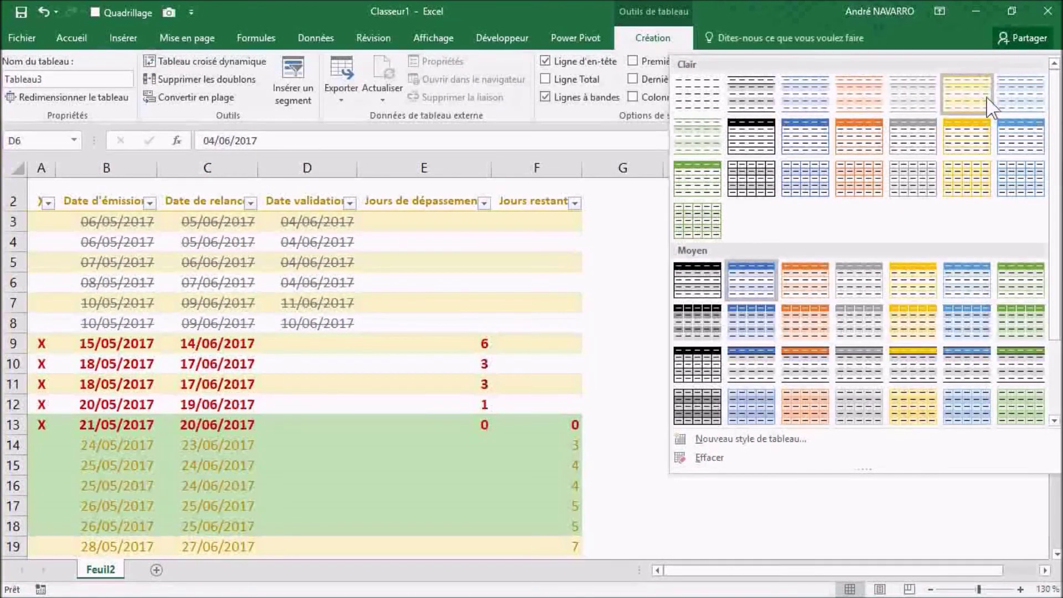
click(1007, 96)
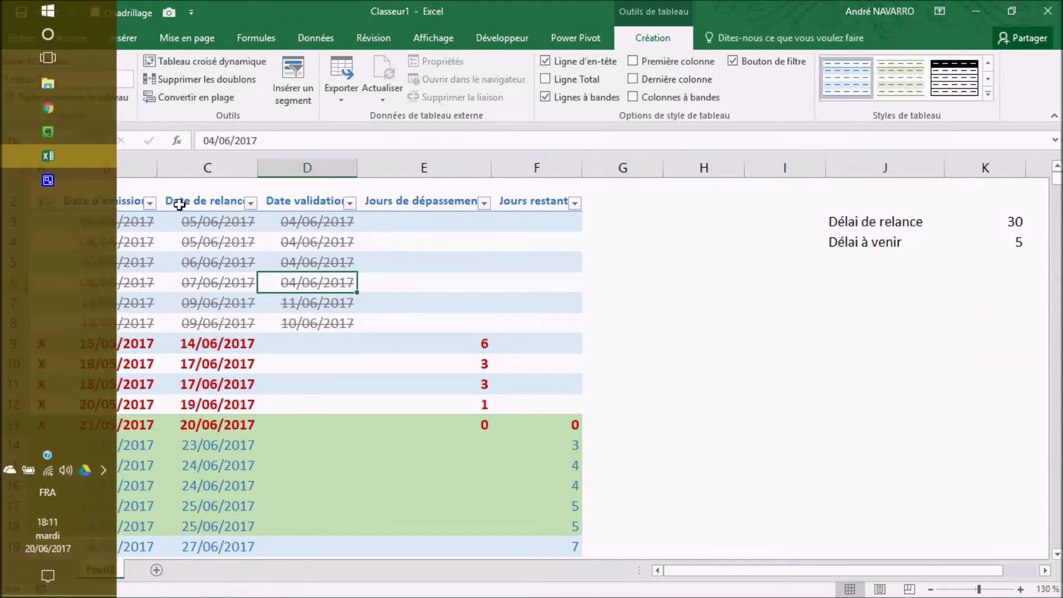
Sort the table by "Date d'émission" from newest to oldest, restore the oldest-to-newest order and review the rows.
click(150, 203)
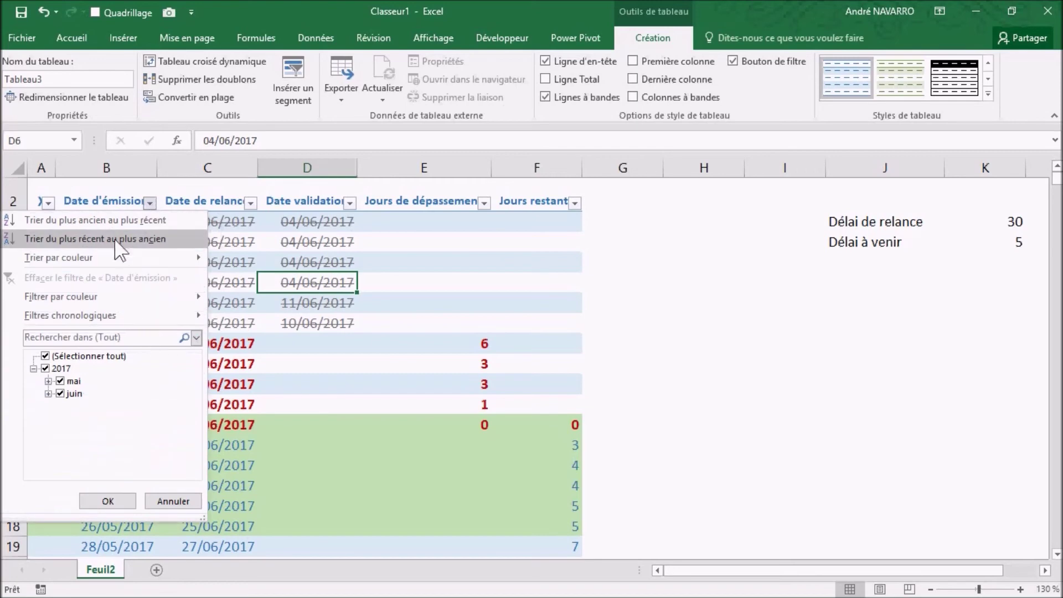
click(127, 239)
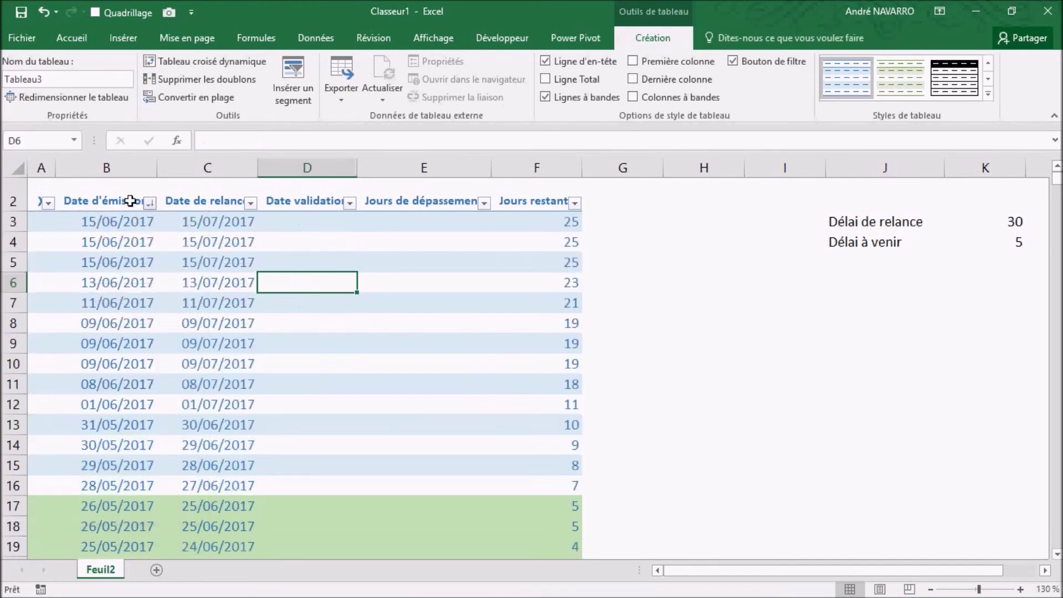
click(150, 204)
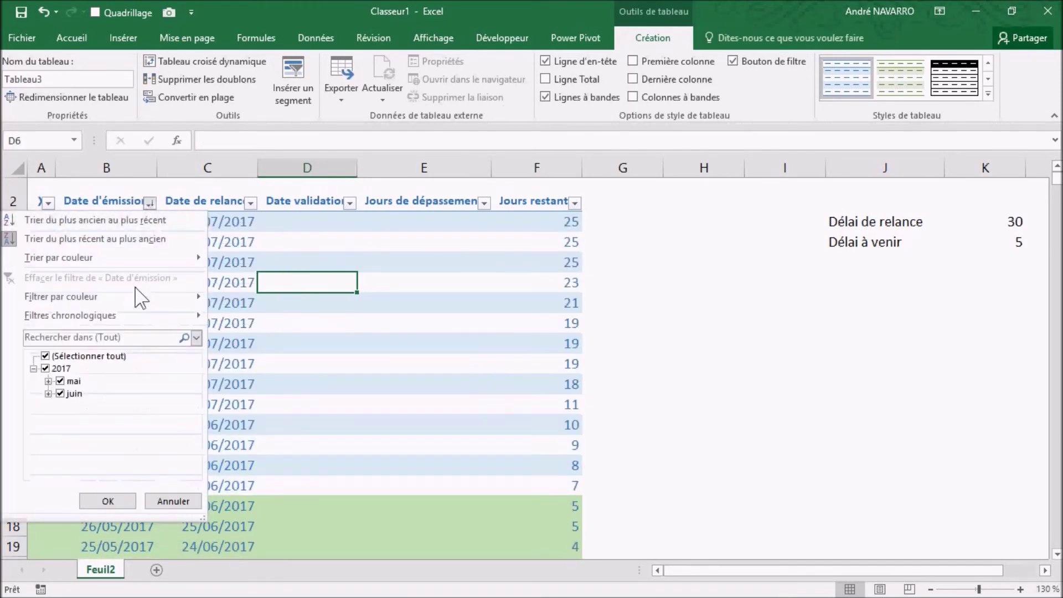
click(116, 221)
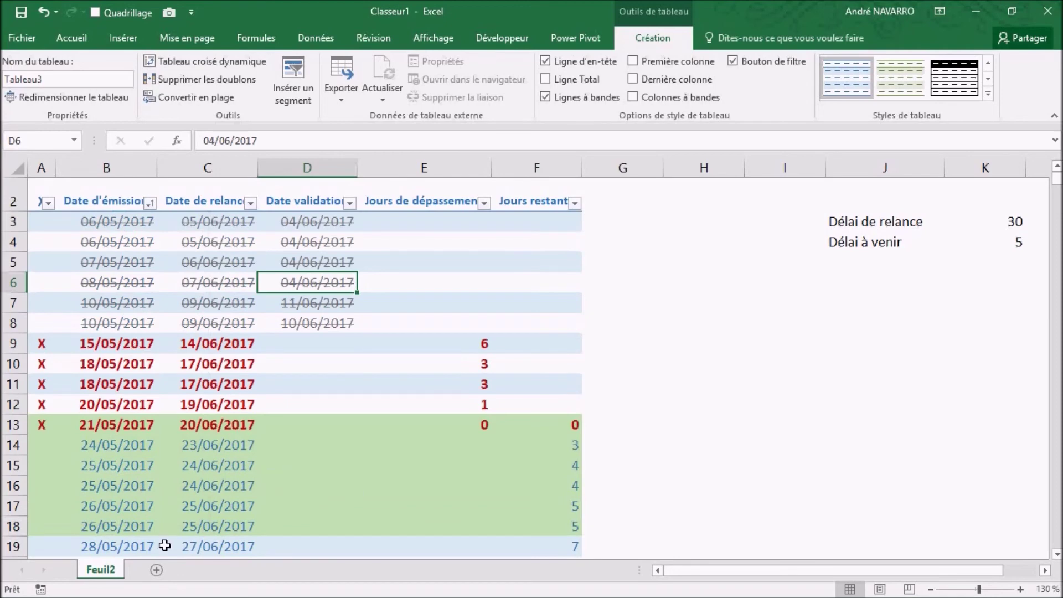
scroll(237, 532, down, 3)
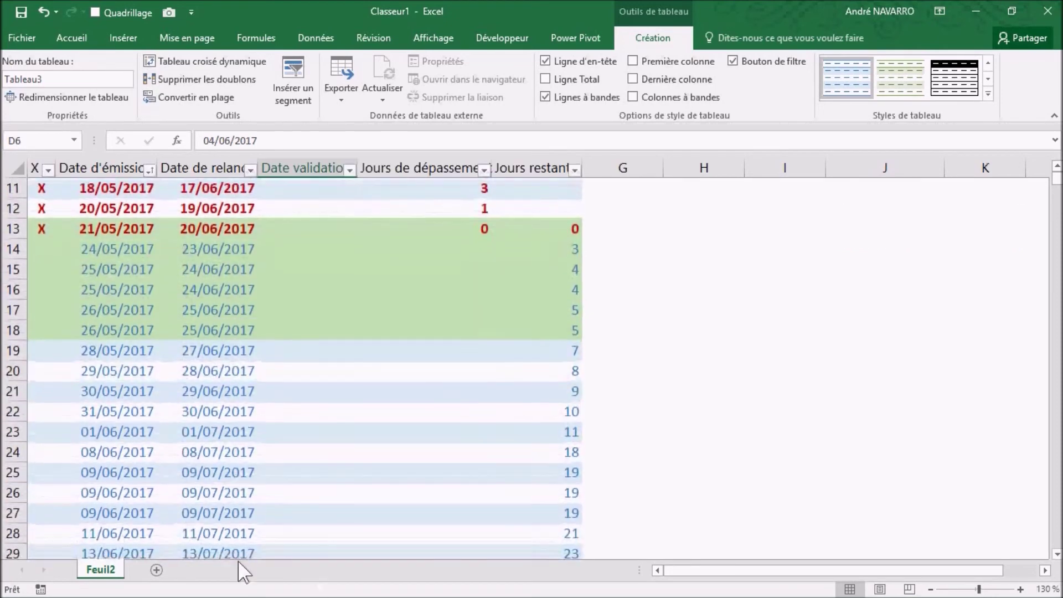
scroll(326, 430, down, 3)
scroll(284, 349, up, 5)
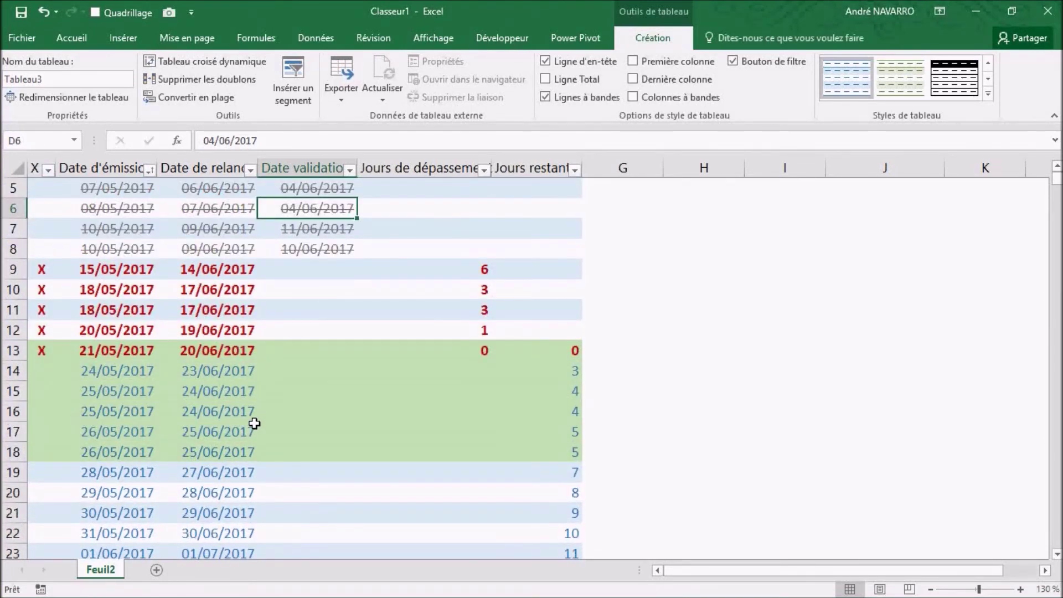
scroll(284, 391, down, 4)
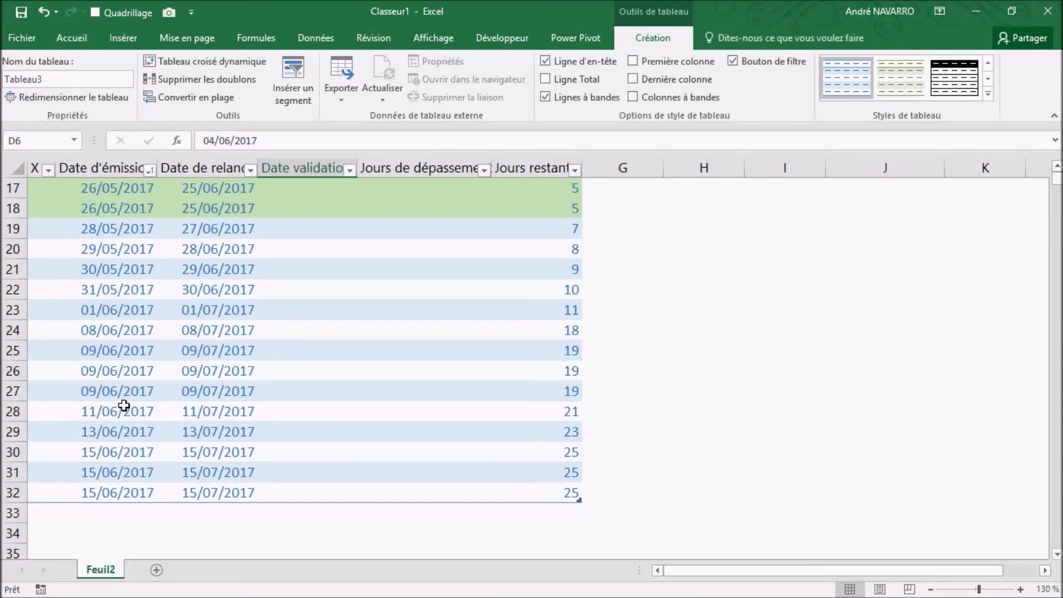
scroll(124, 405, up, 4)
scroll(123, 327, up, 1)
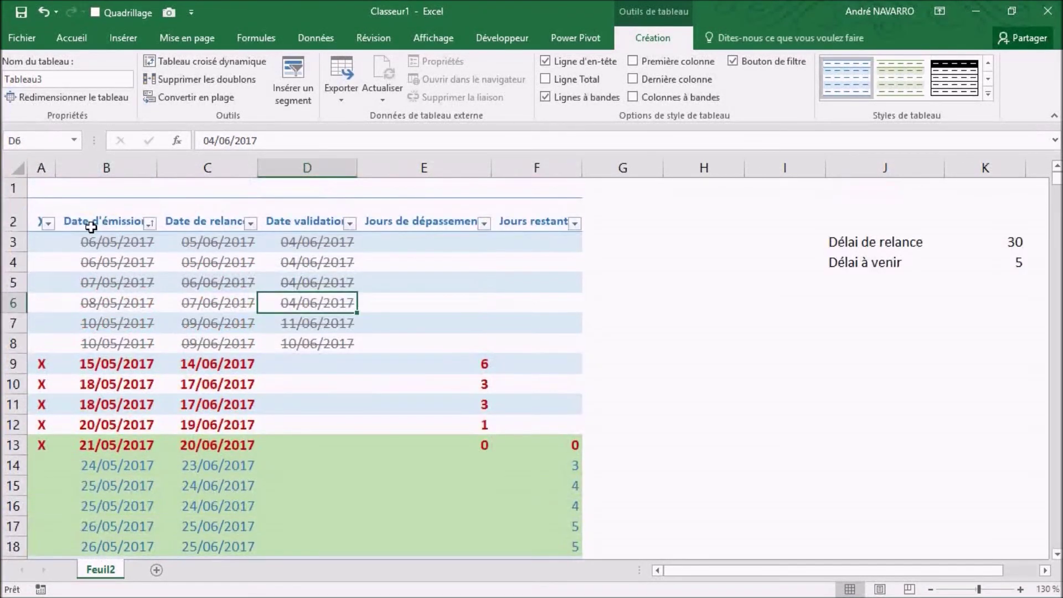
Add a new row at the end of the table, below row 32.
scroll(112, 395, down, 5)
scroll(112, 395, down, 2)
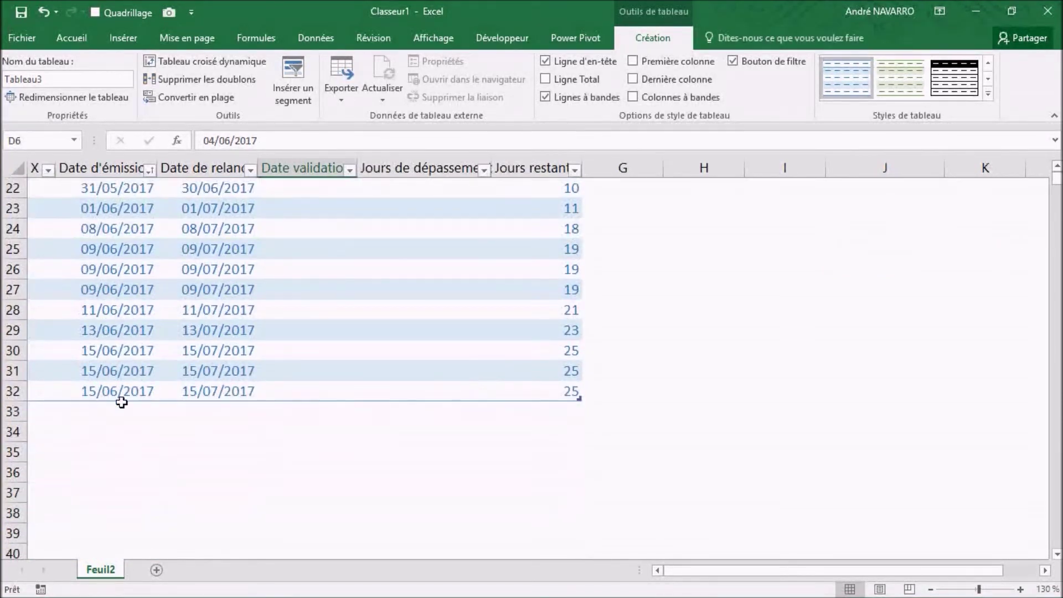
click(563, 389)
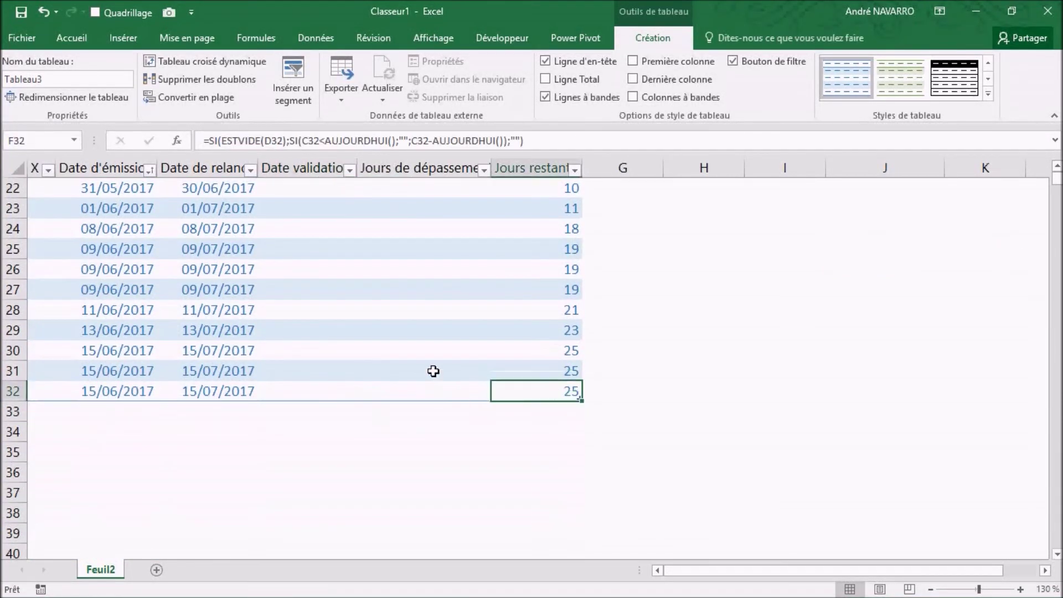
key(Tab)
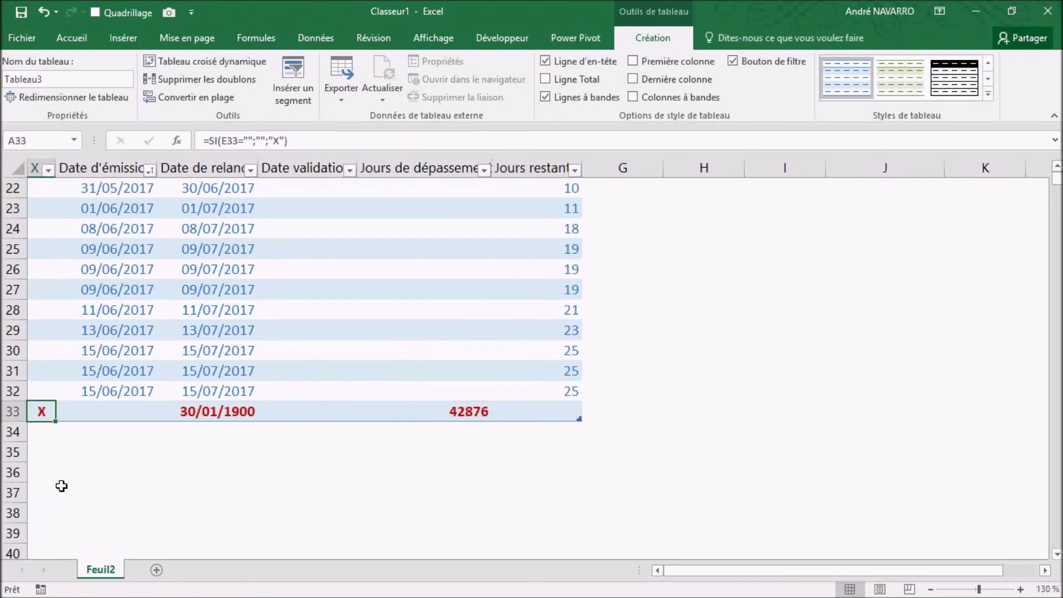
Enter the "Date d'émission" 20/06/2017 in B33 and check the new row's automatically filled formulas.
click(110, 413)
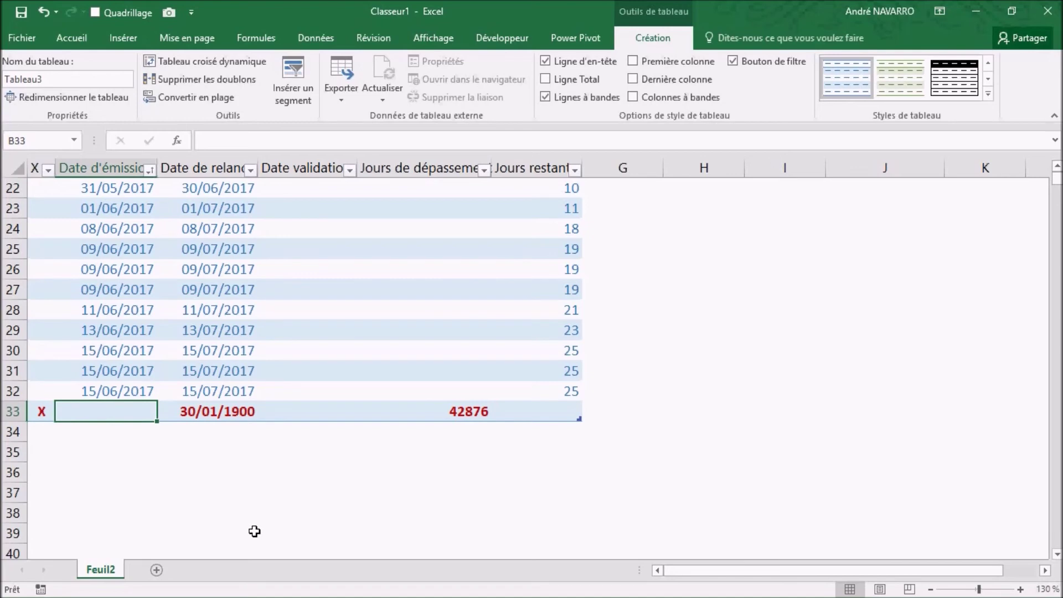
scroll(254, 532, up, 2)
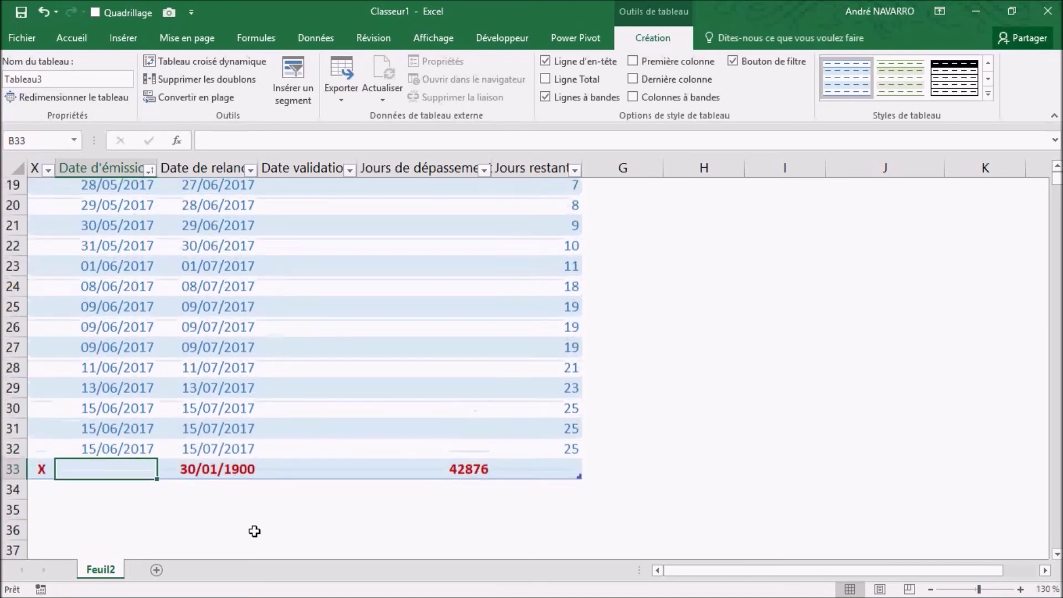
scroll(260, 476, down, 2)
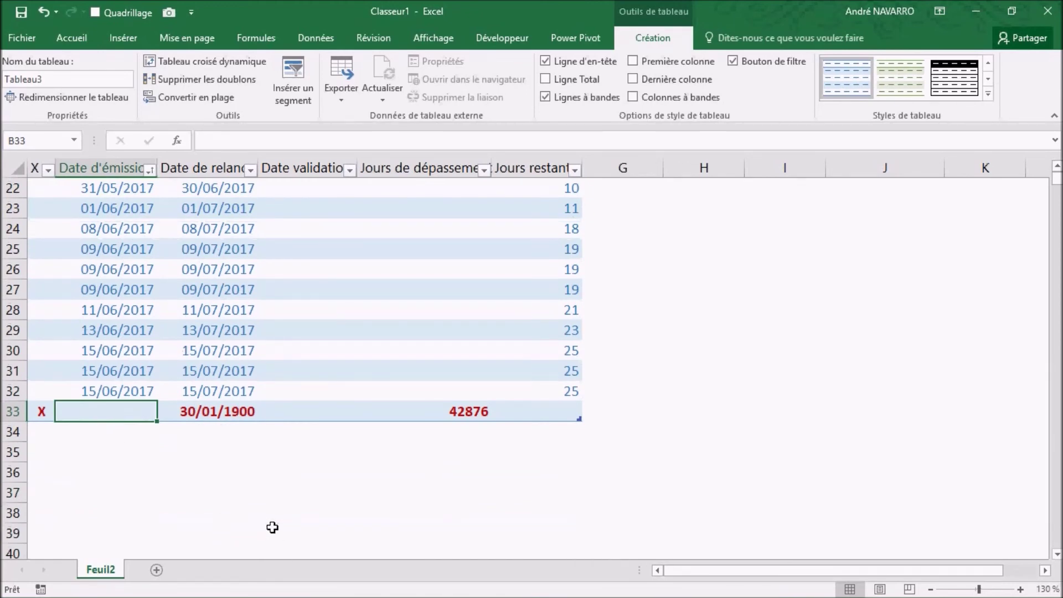
text(20/)
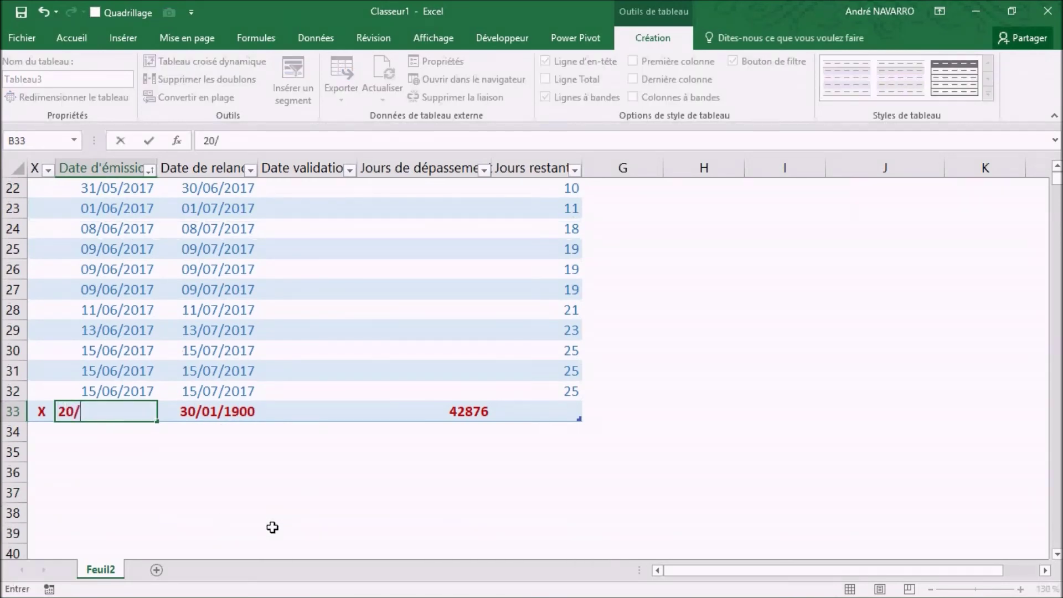
text(06)
key(Tab)
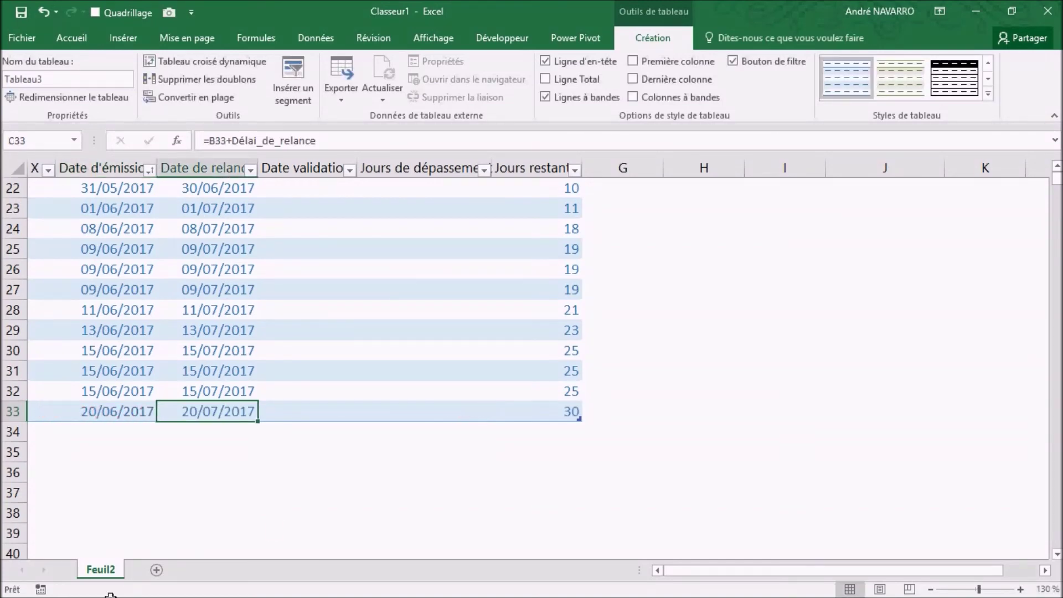
click(295, 410)
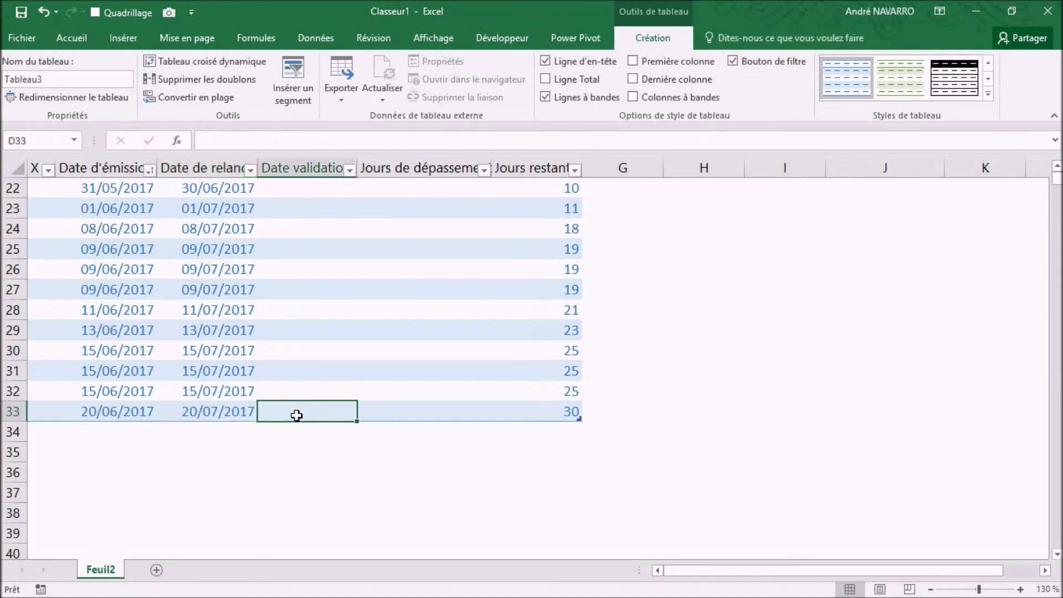
click(573, 413)
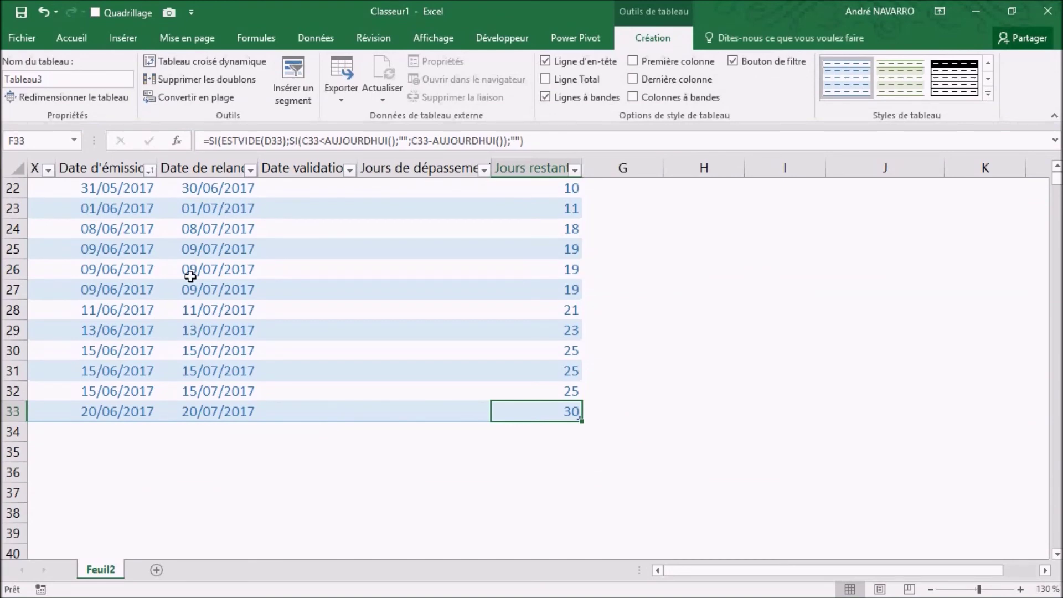
Sort the table by "Date d'émission" from newest to oldest and review the reordered rows.
scroll(135, 372, up, 7)
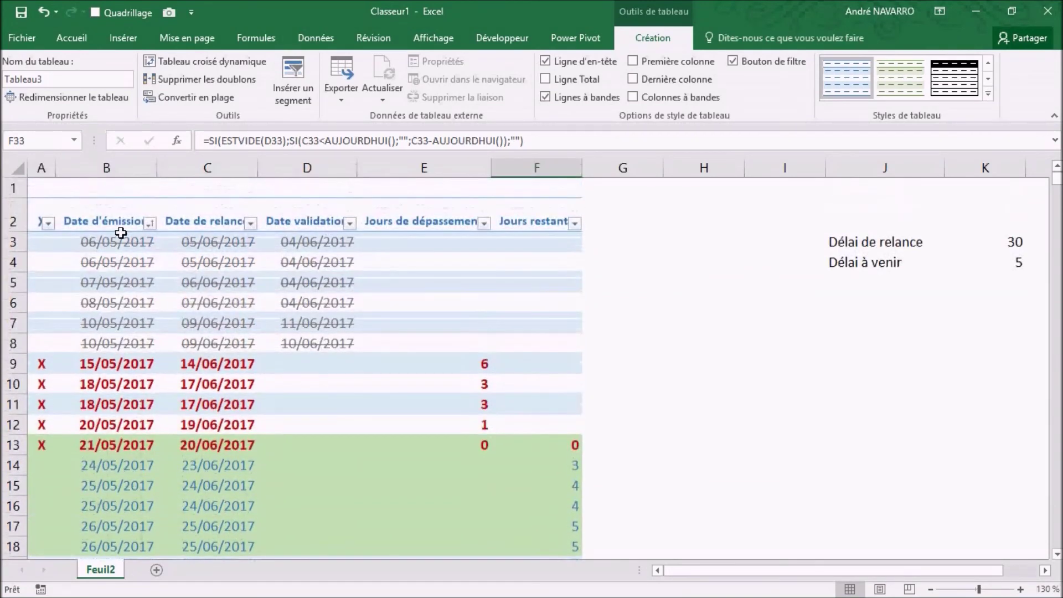
scroll(114, 349, down, 8)
scroll(113, 363, up, 8)
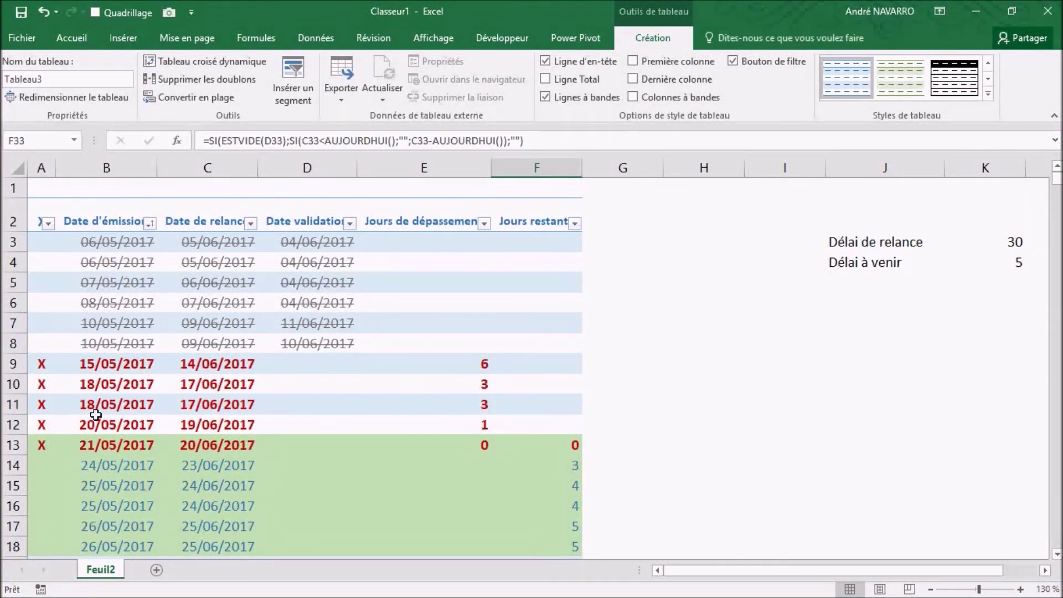
click(149, 224)
mouse_move(97, 337)
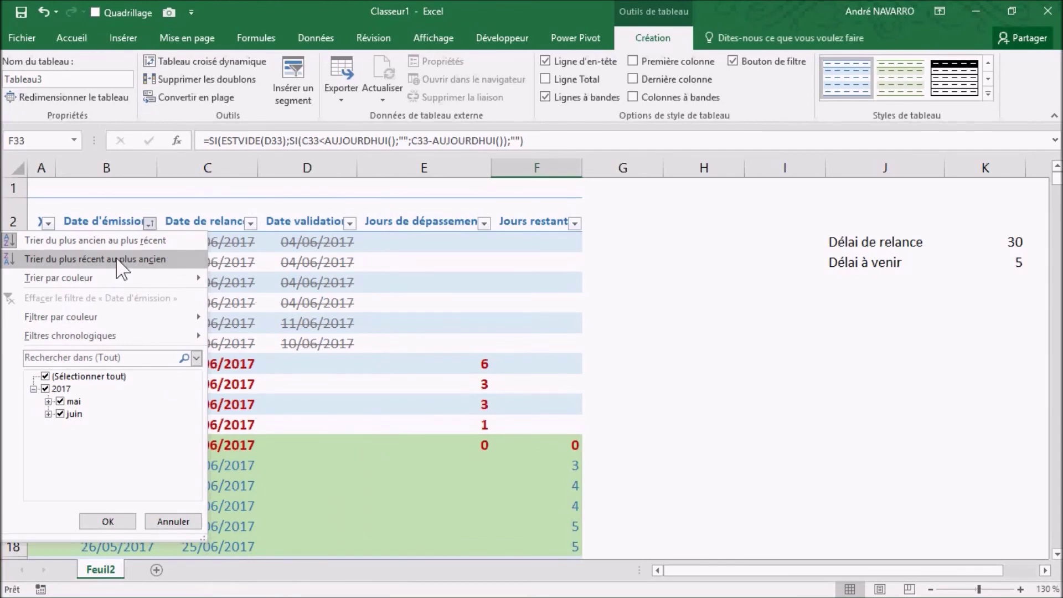
click(124, 264)
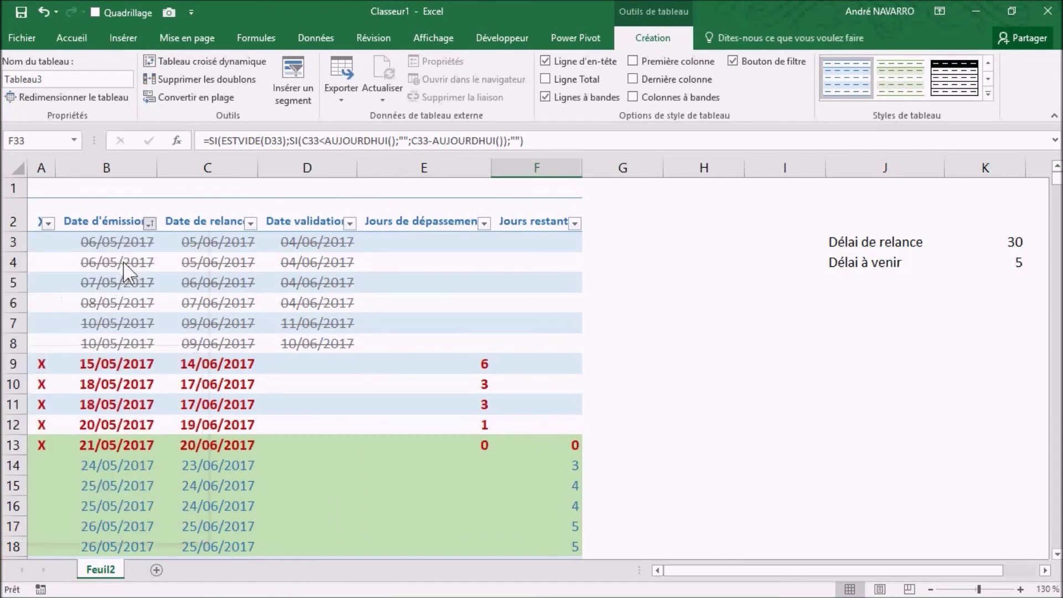
scroll(108, 352, down, 4)
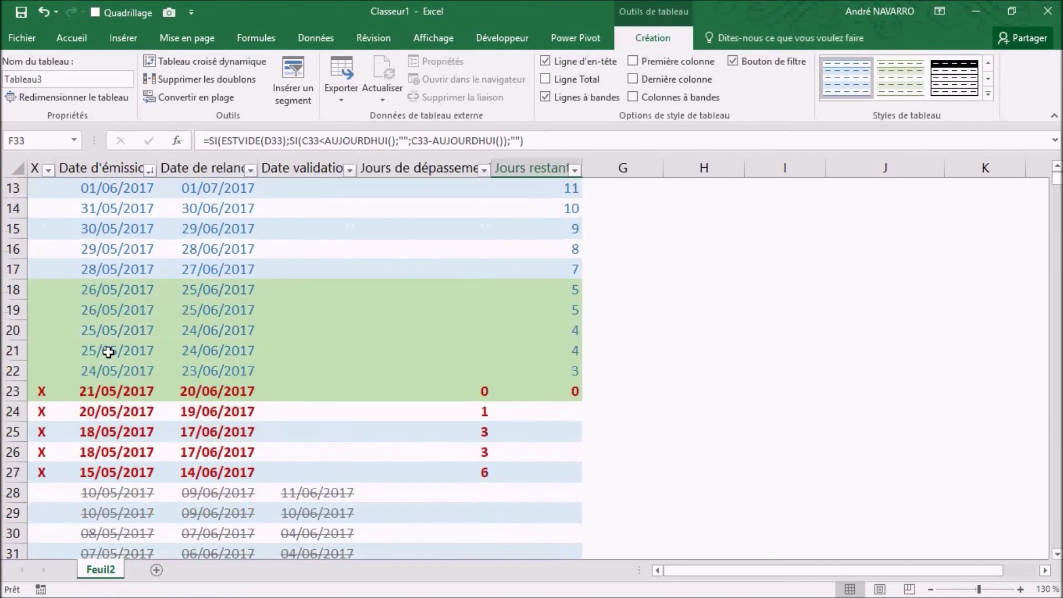
scroll(108, 349, down, 3)
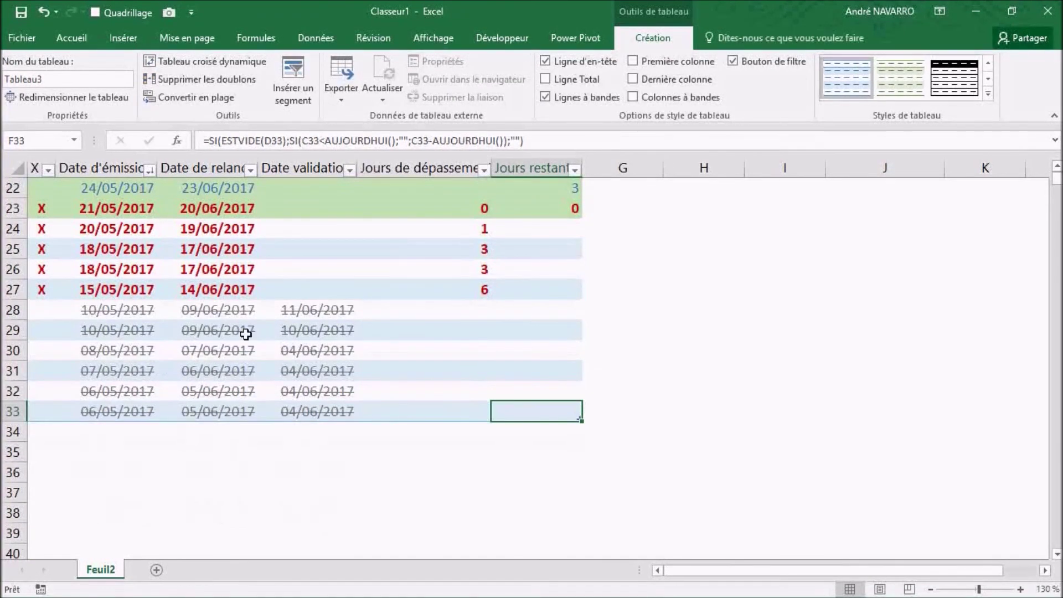
scroll(309, 347, up, 7)
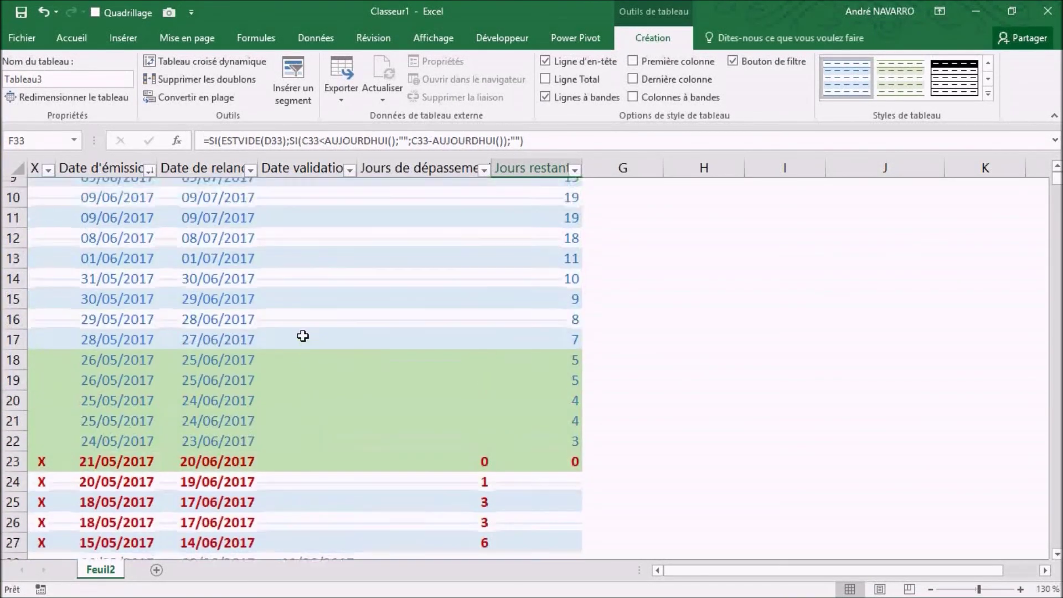
Filter the "Jours de dépassement" column to exclude the blank entries, keeping only the overdue reminders.
click(485, 224)
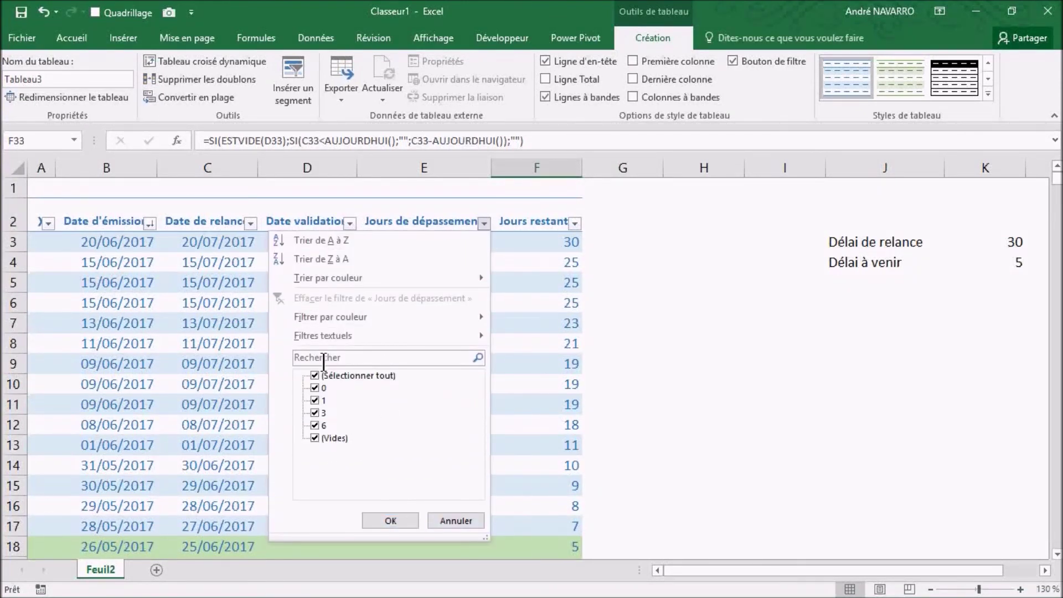
click(315, 438)
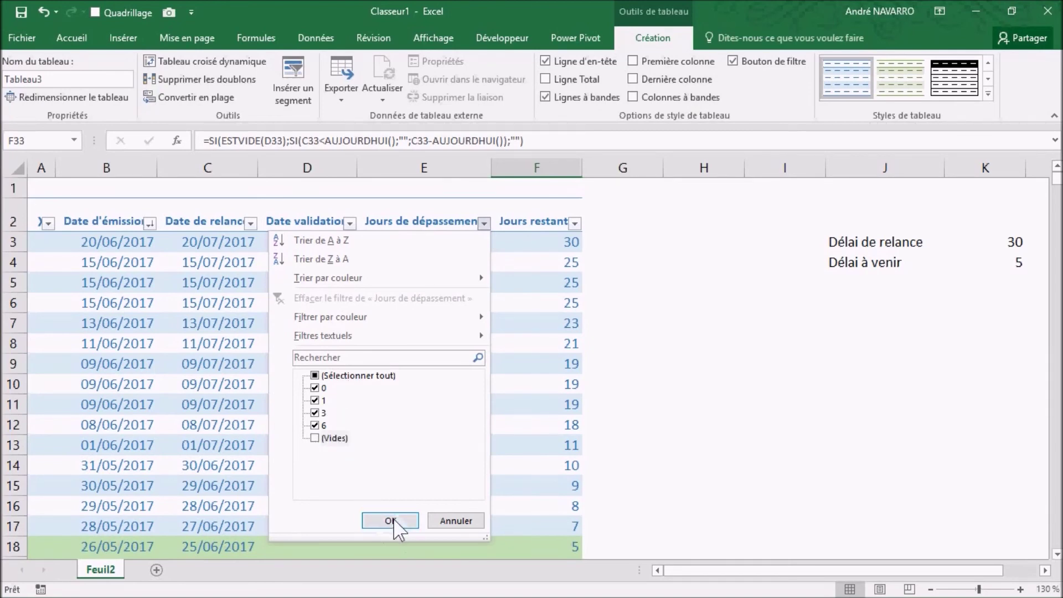
click(397, 523)
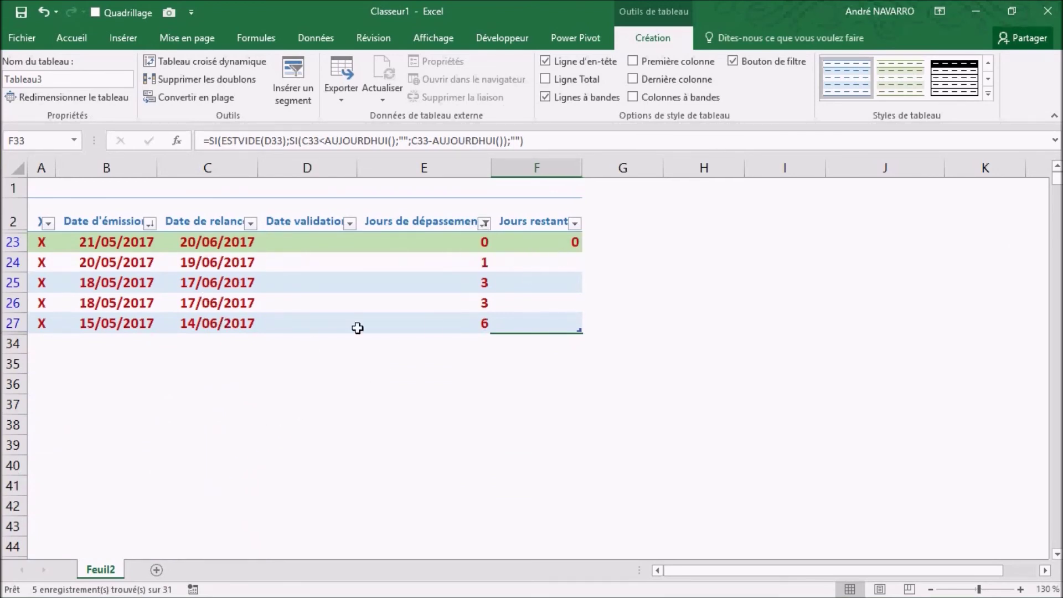
Include the blank entries again in the "Jours de dépassement" filter so that all reminders are shown.
click(484, 223)
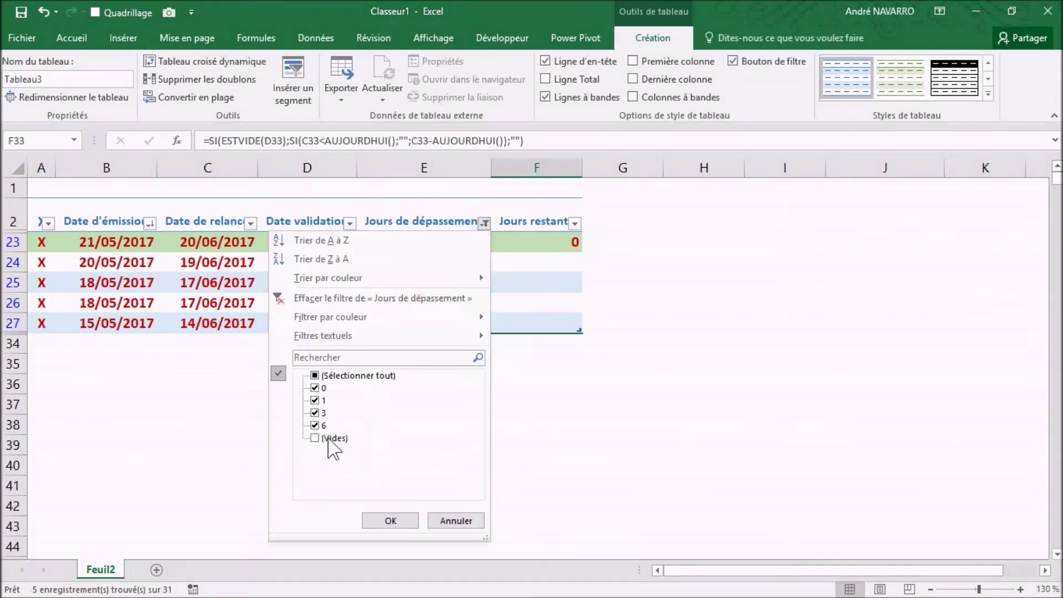
click(332, 438)
click(382, 522)
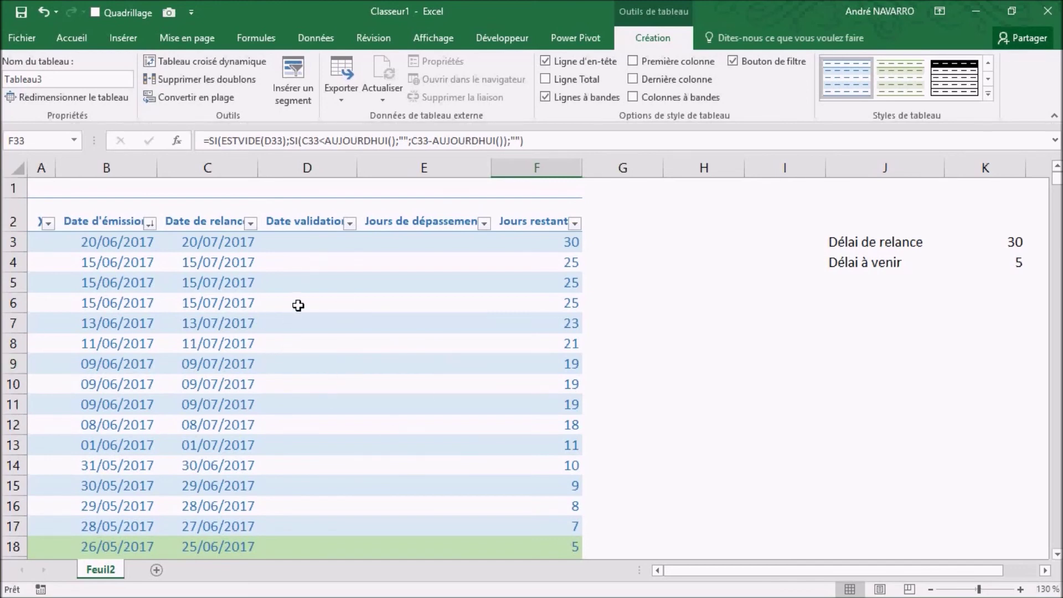
Insert a new table row above the first data row, directly under the headers.
right_click(305, 240)
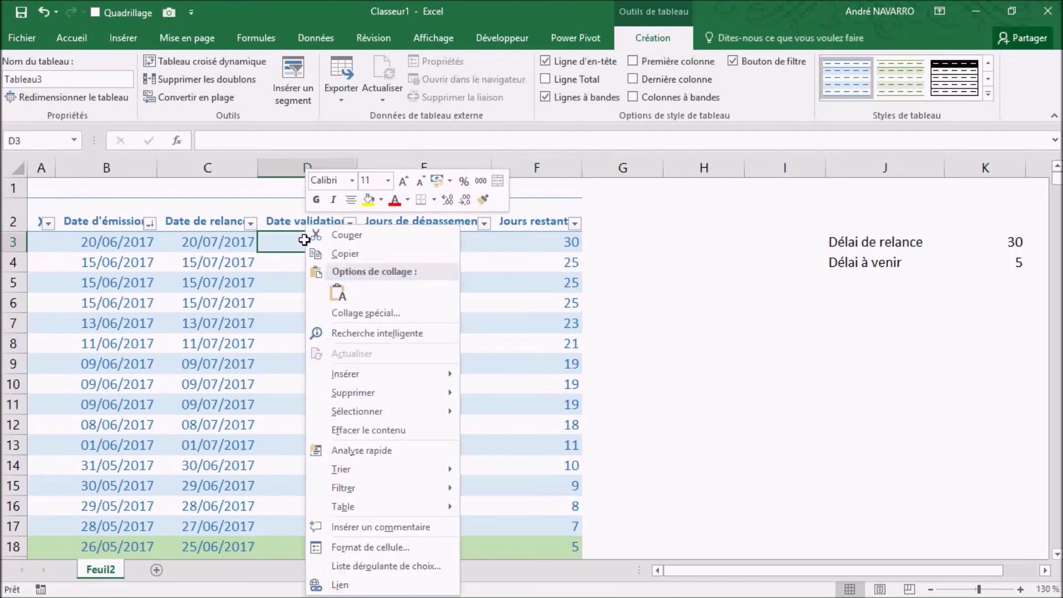
mouse_move(386, 413)
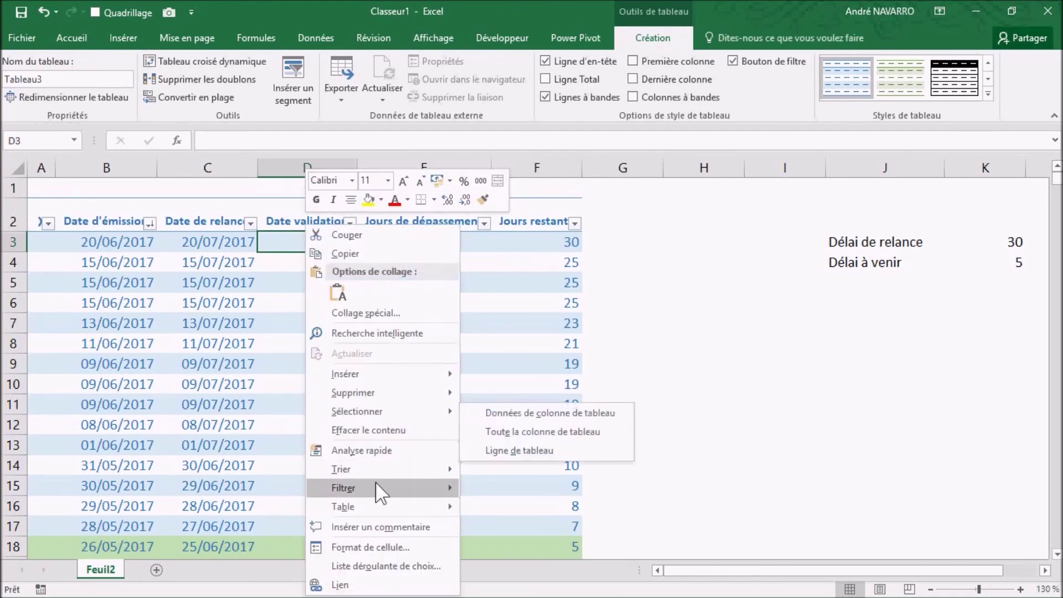
mouse_move(378, 381)
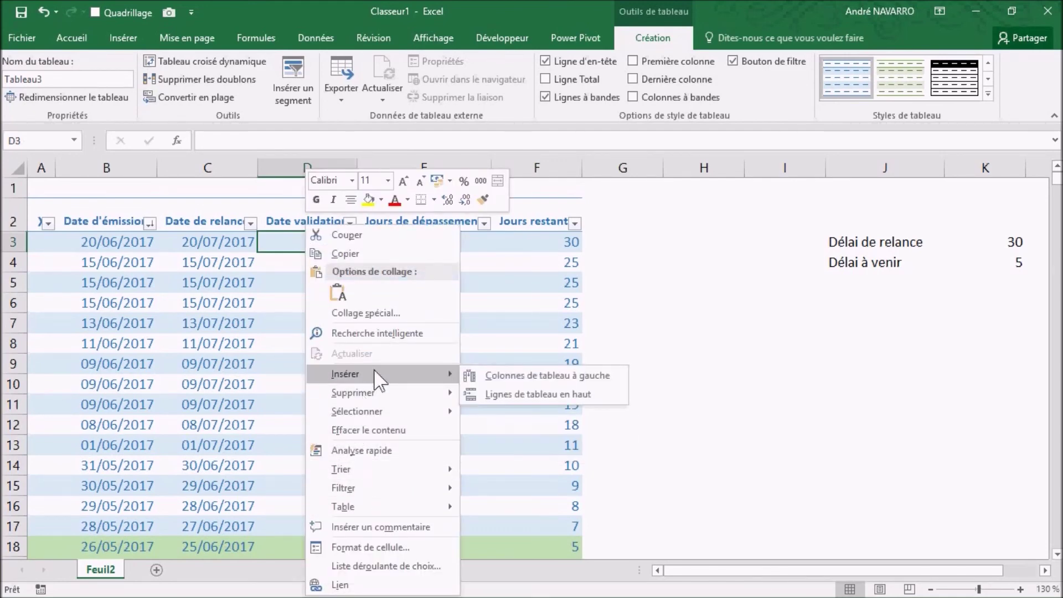
click(519, 393)
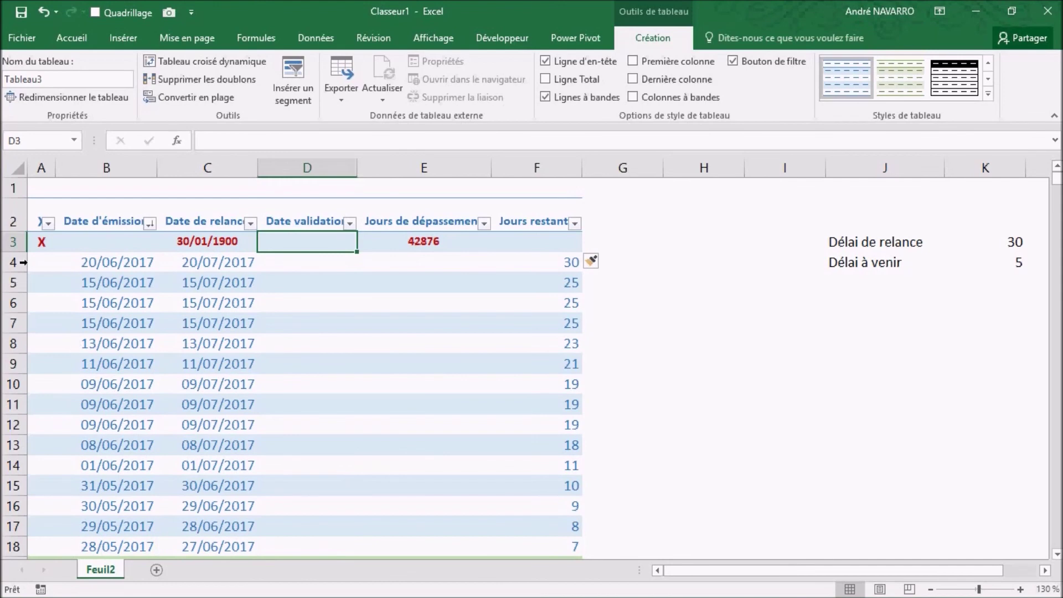
Enter the "Date d'émission" 21/06/2017 in B3 and check the formulas across the new row.
click(111, 242)
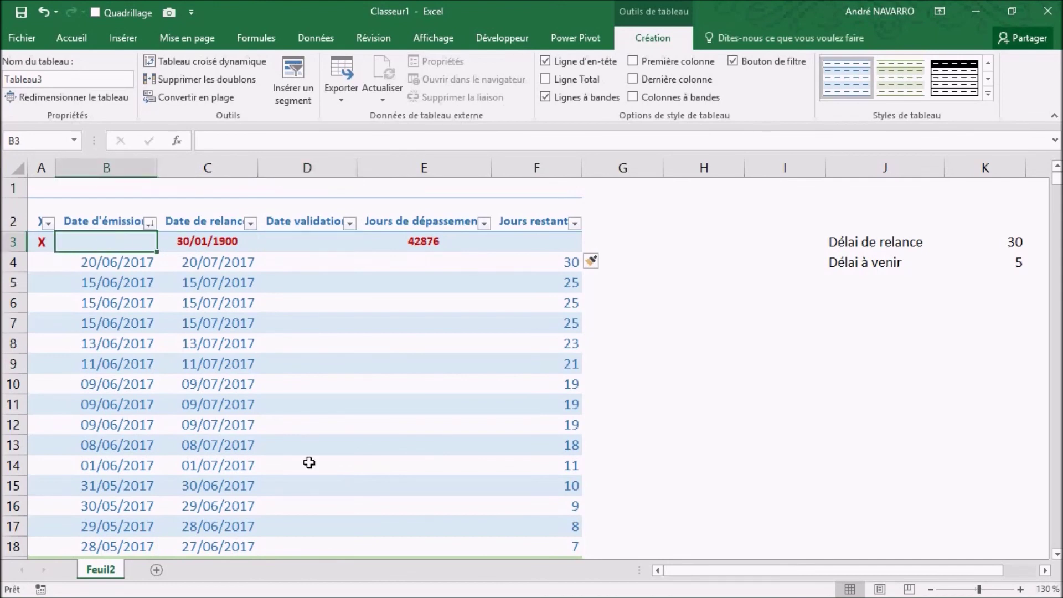
text(21/8)
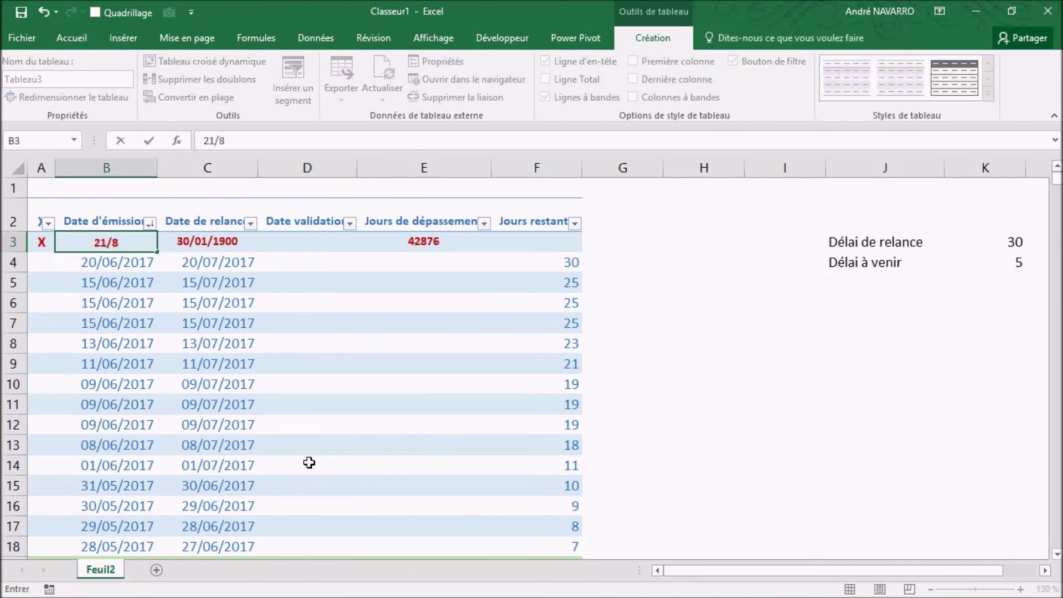
key(BackSpace)
text(6)
key(Tab)
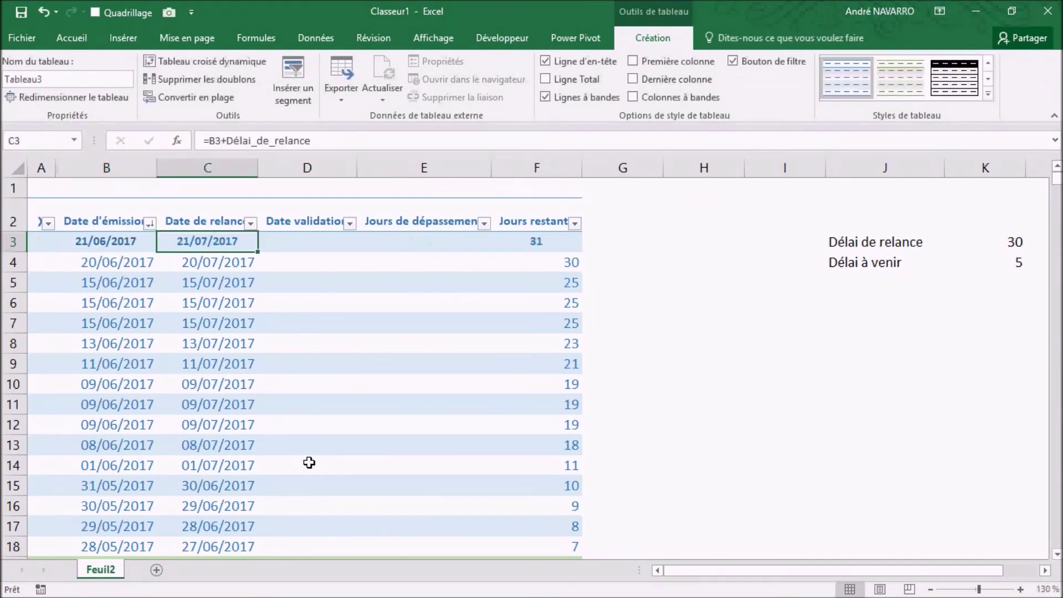
key(Tab)
key(Tab)
key(Tab)
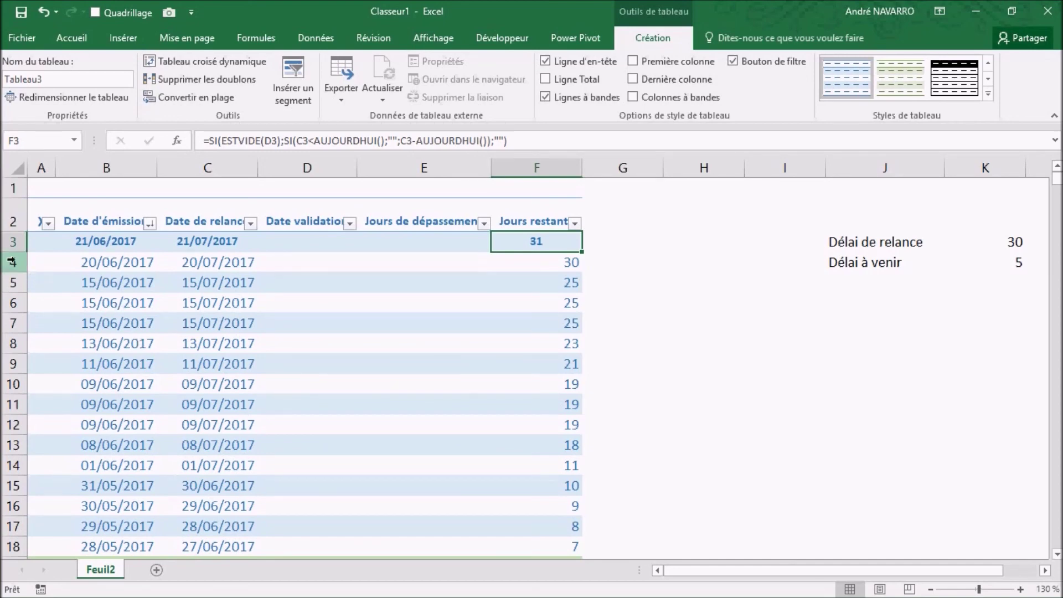
Copy the formatting of A4:F4 onto the new row A3:F3 and deselect the range.
drag(47, 263, 535, 261)
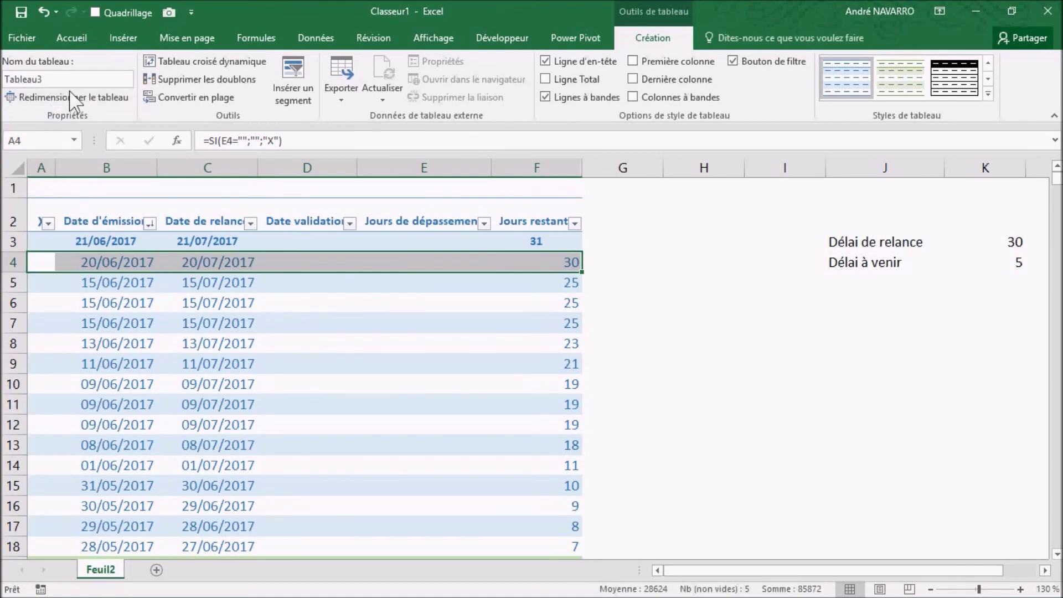
click(71, 37)
click(52, 101)
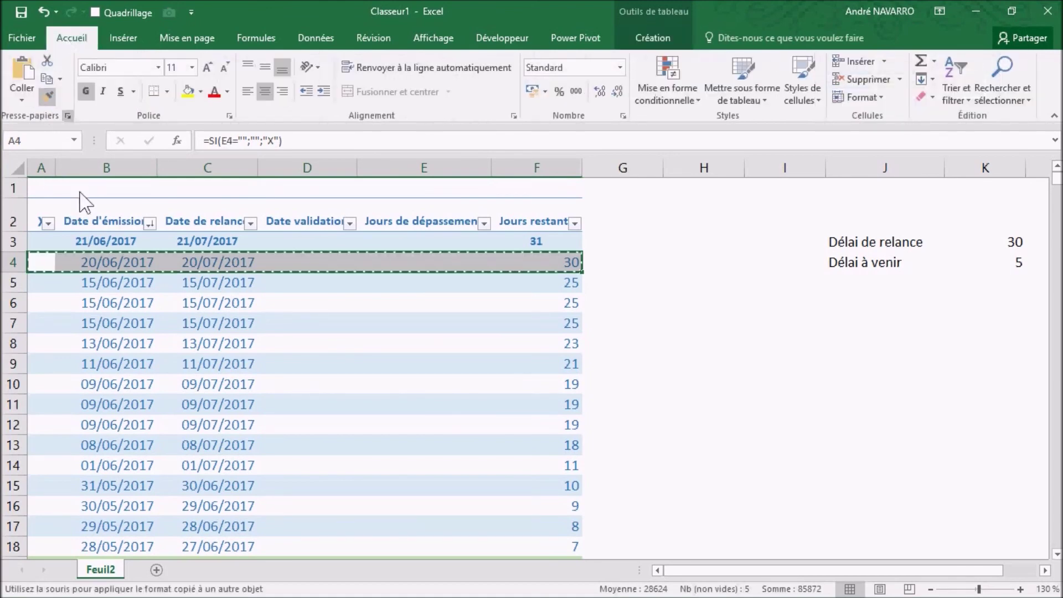
drag(46, 242, 535, 241)
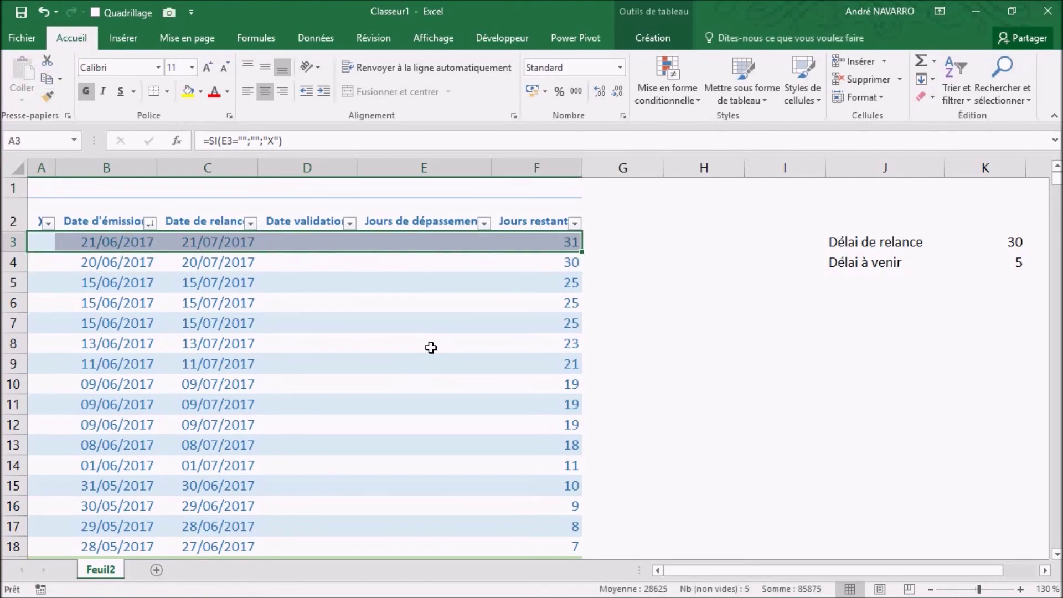
click(360, 363)
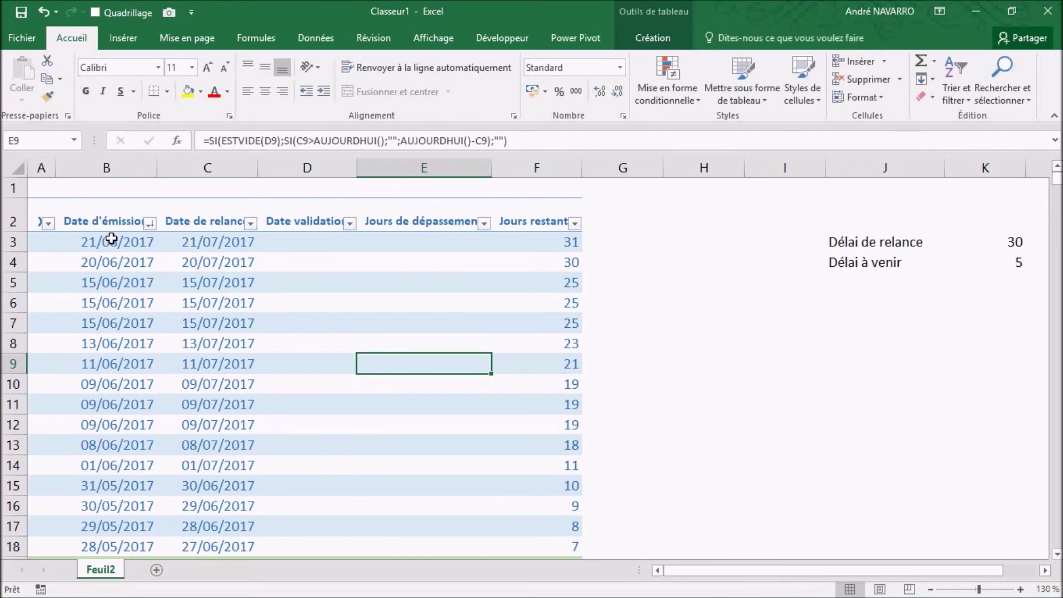
click(249, 303)
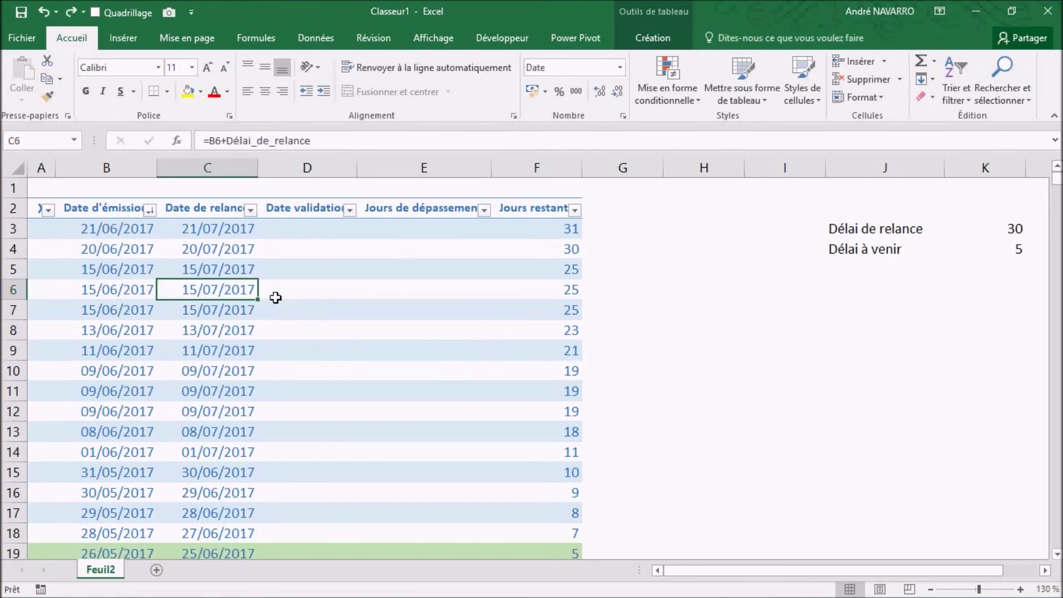
Set the "Délai de relance" in K3 to 20 and review the recalculated reminders down the table.
click(997, 232)
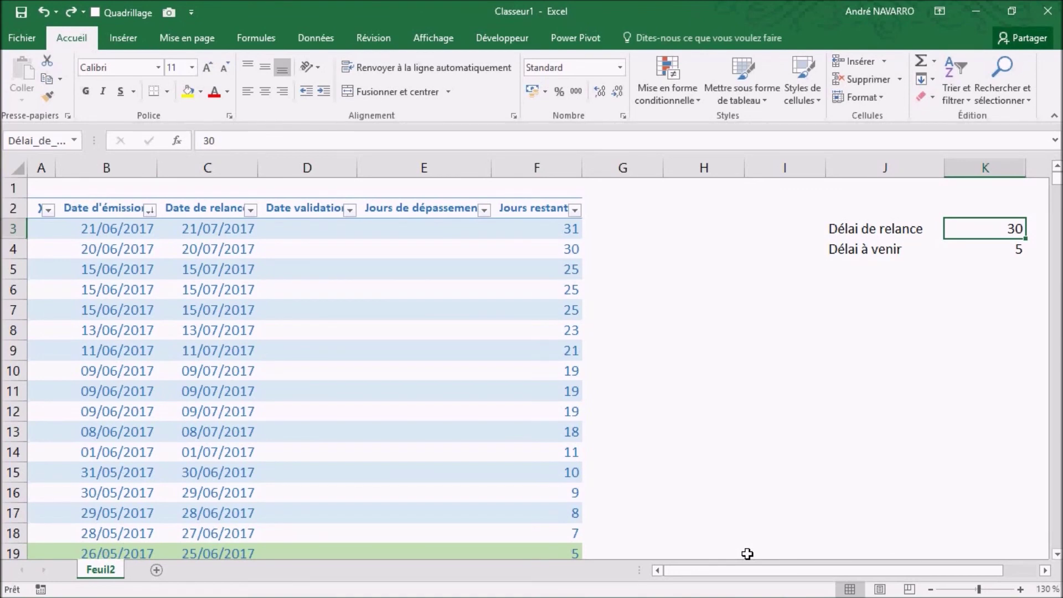
text(2)
key(Return)
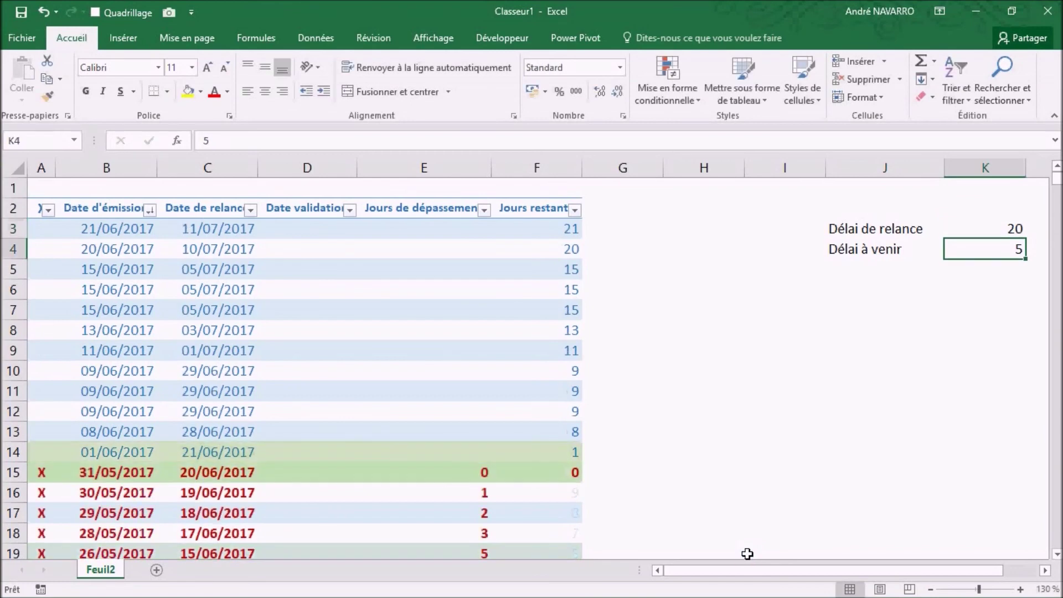
scroll(402, 275, down, 2)
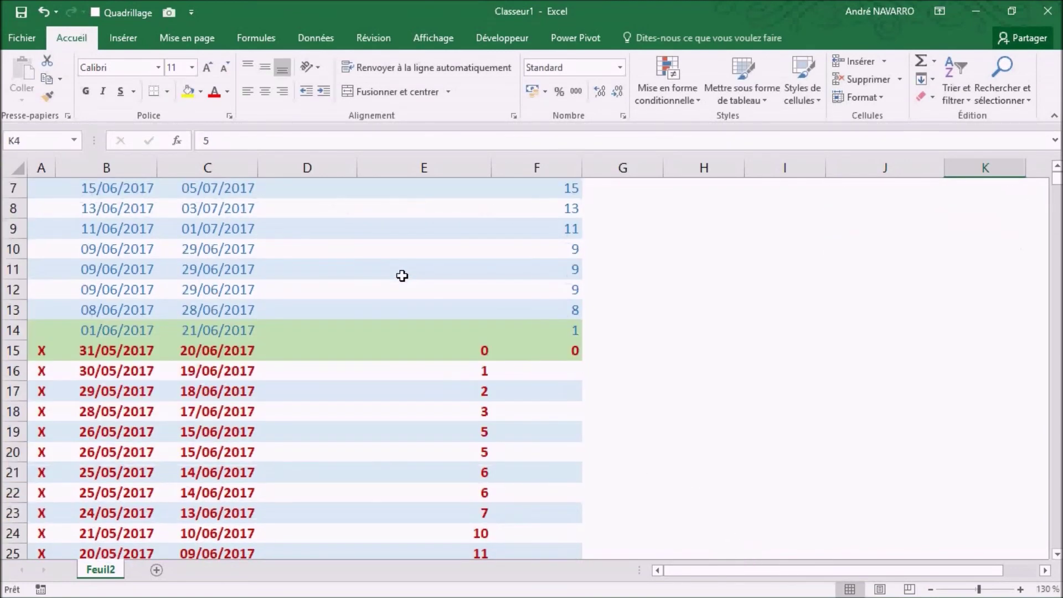
scroll(408, 289, down, 1)
scroll(408, 289, up, 3)
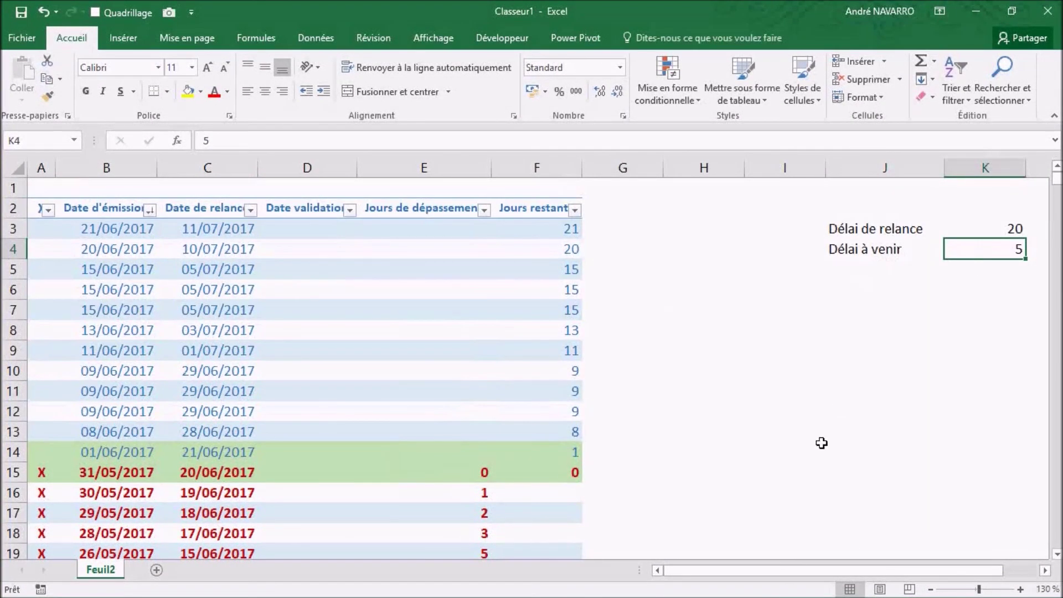
Set the "Délai à venir" in K4 to 10 and review the highlighting throughout the table.
text(10)
key(Return)
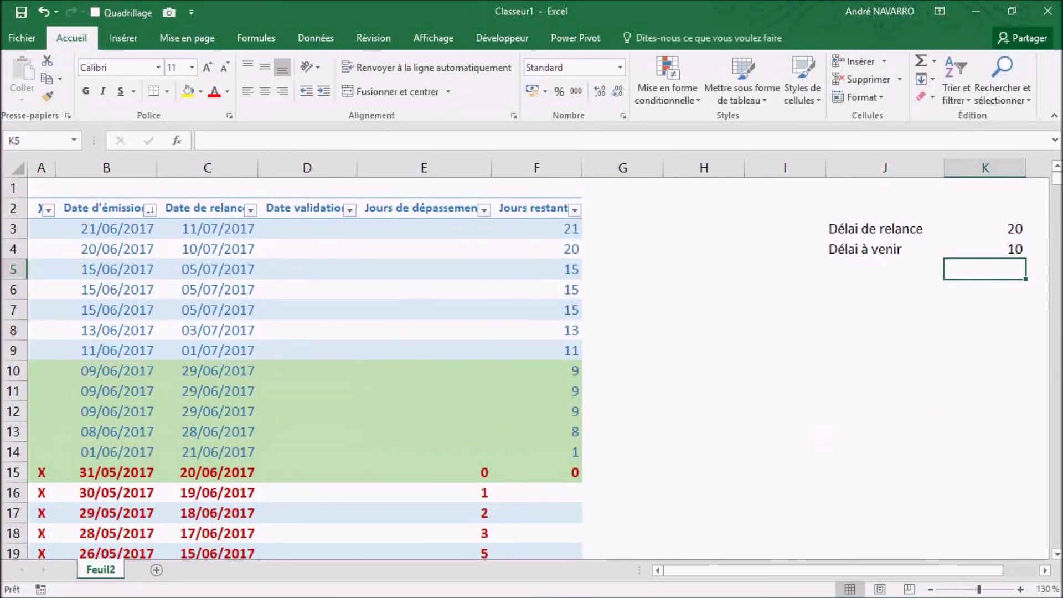
scroll(312, 468, down, 4)
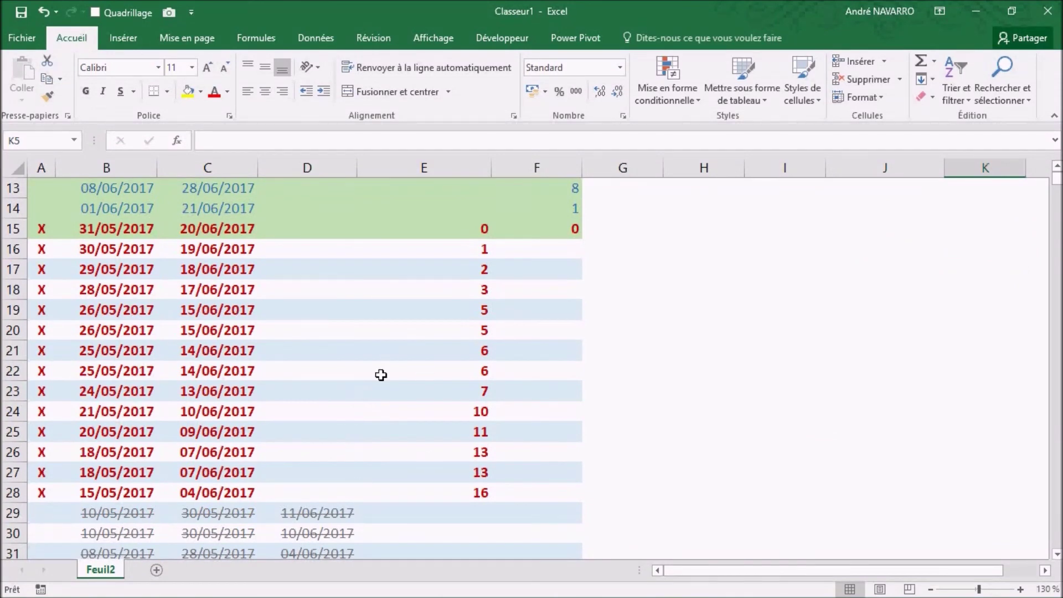
scroll(315, 520, up, 3)
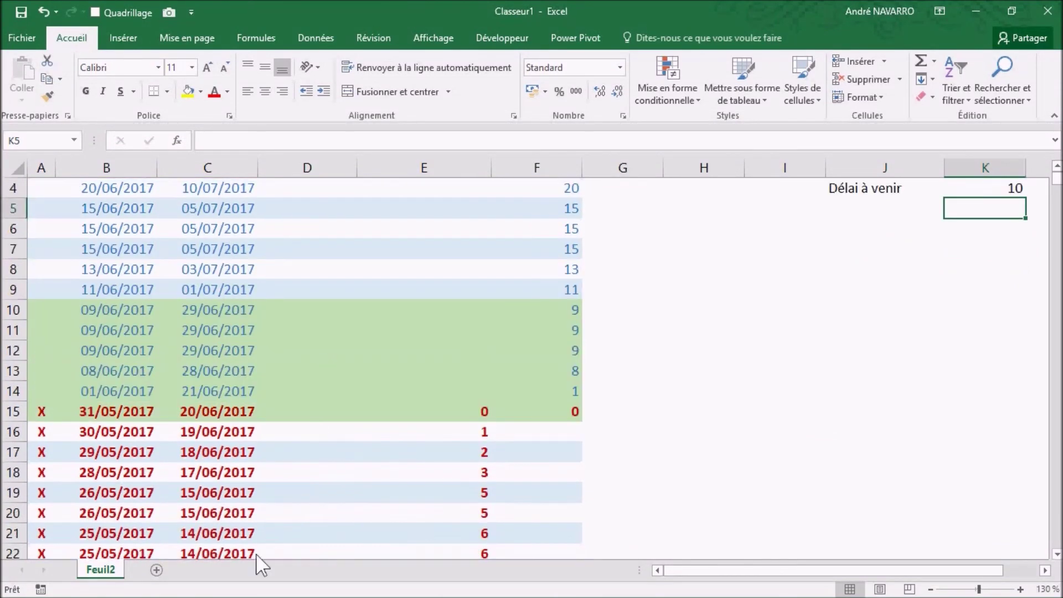
scroll(326, 408, down, 8)
scroll(367, 353, up, 9)
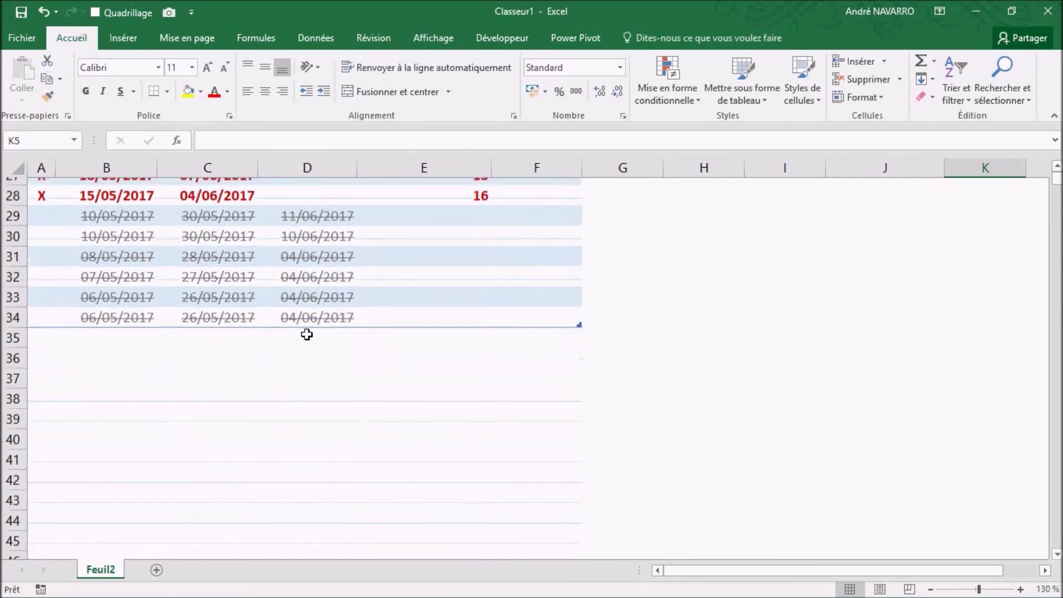